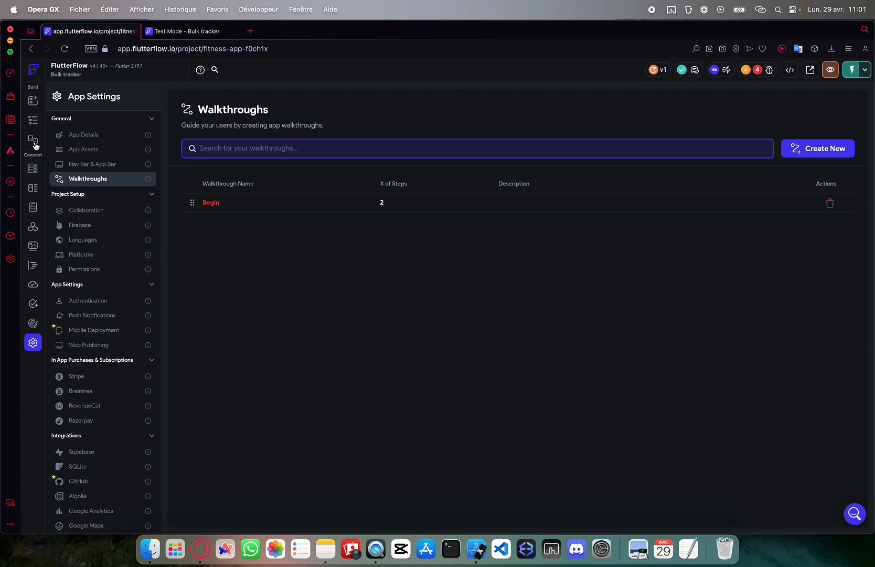
Open the project's component list and duplicate the Delete component in the Inapp folder
left_click(33, 120)
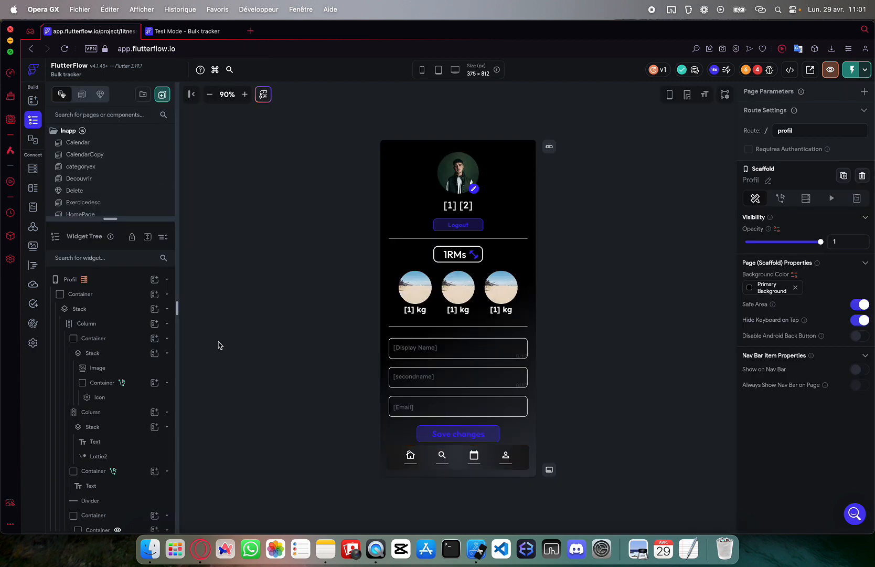
left_click(100, 94)
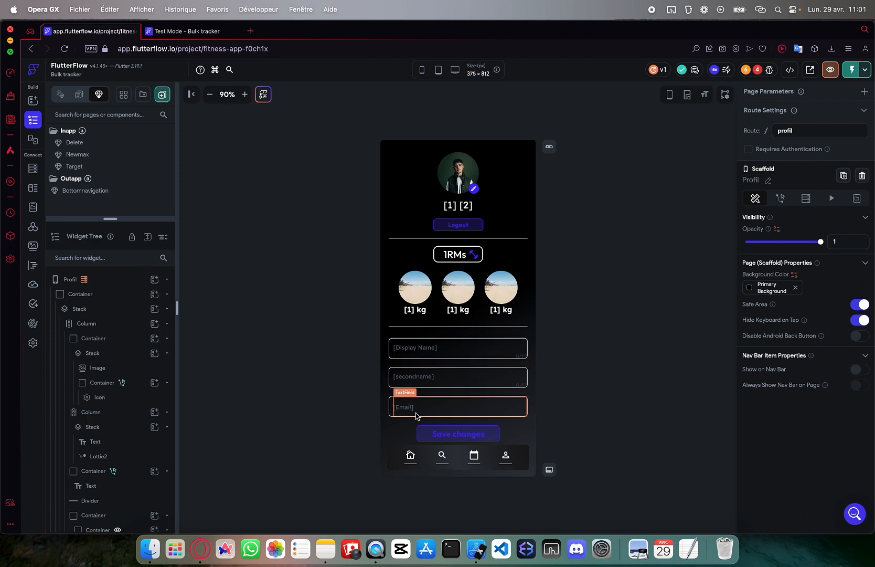
left_click(77, 166)
left_click(82, 153)
left_click(90, 143)
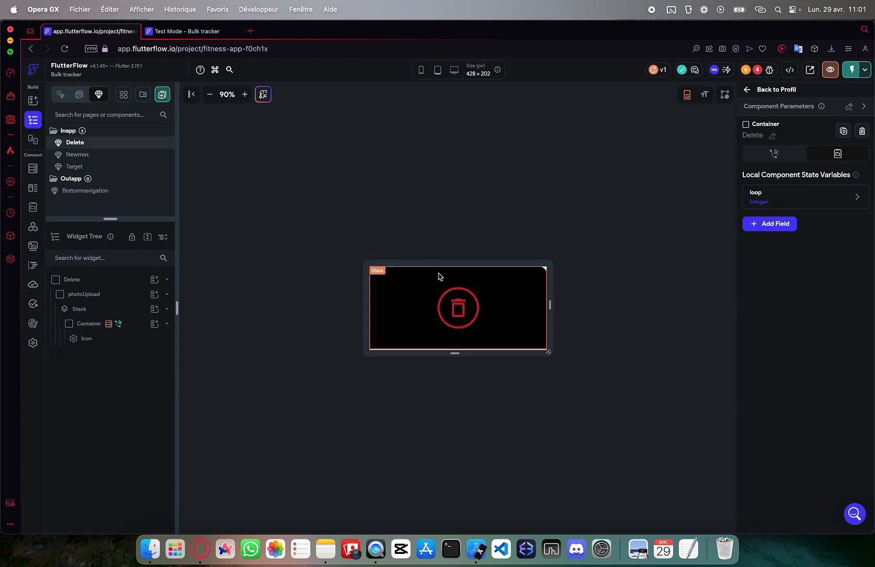
right_click(113, 149)
left_click(147, 187)
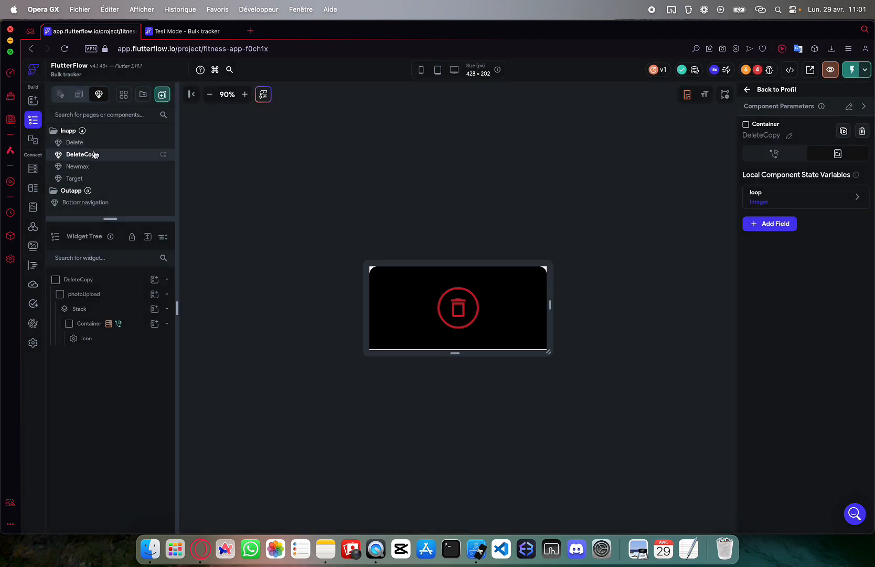
Rename the duplicated Delete component as Walktrought
right_click(88, 160)
double_click(88, 154)
type("Walktrought")
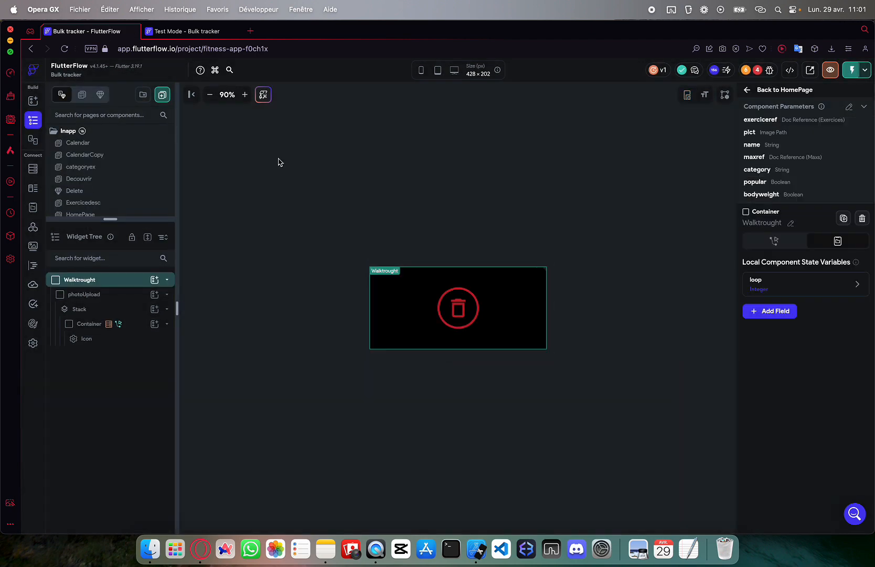
Delete the trash icon, its container and the stack, leaving the photoUpload container empty
left_click(454, 296)
key("BackSpace")
key("BackSpace")
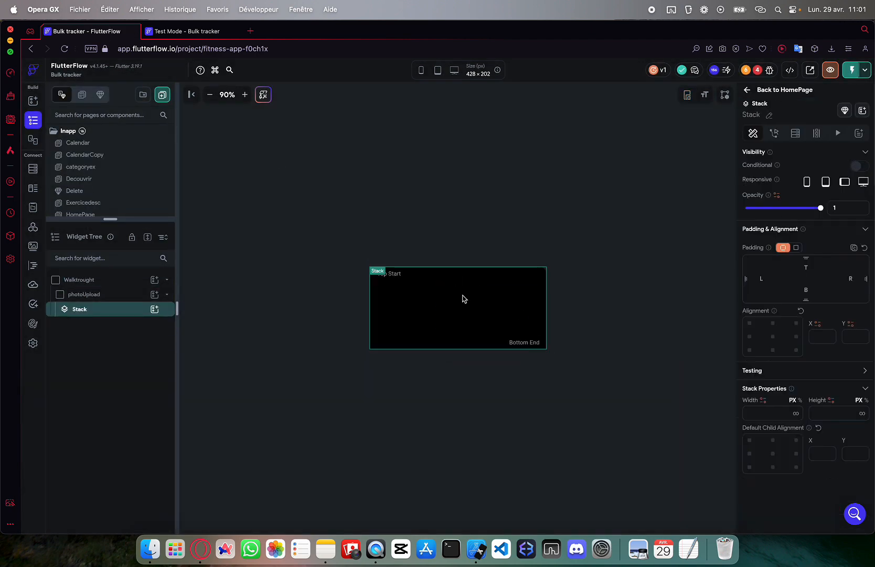
key("BackSpace")
Place a row with two columns inside the photoUpload container and expand the second column to fill the remaining width
left_click(155, 294)
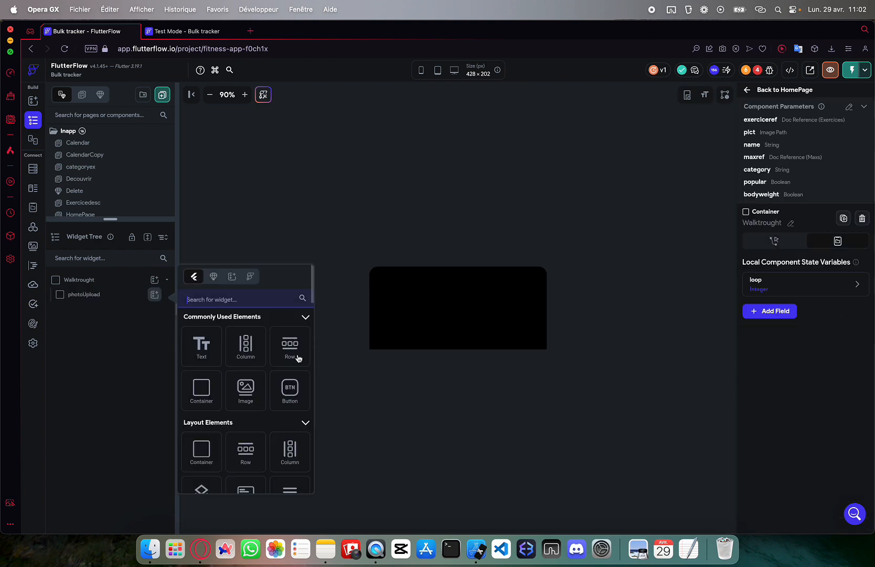
left_click(292, 351)
left_click(155, 294)
left_click(243, 342)
left_click(461, 297)
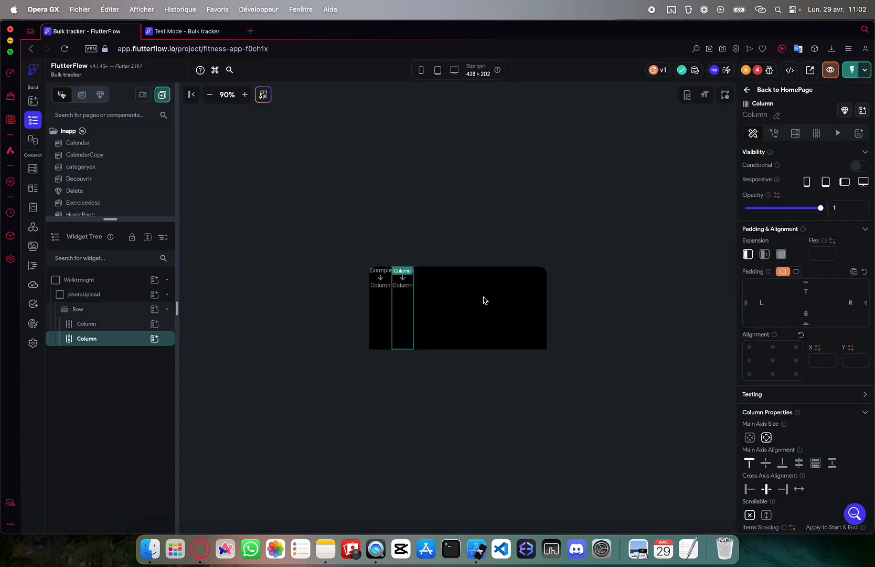
key("super+e")
Insert an image widget in the first column of the row
left_click(388, 314)
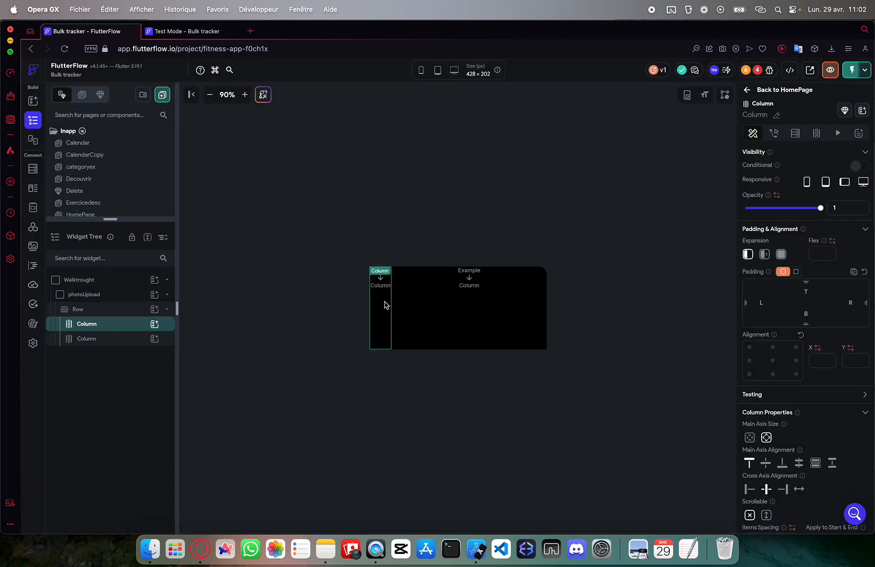
left_click(154, 323)
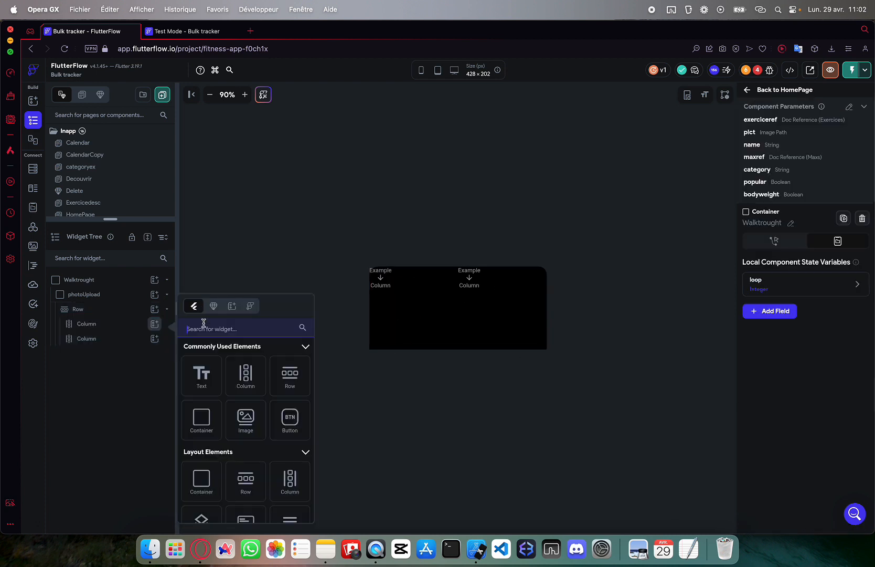
type("image")
left_click(201, 372)
Set the image's width and height to 50 px and its top and left padding to 10
left_click(768, 437)
type("5")
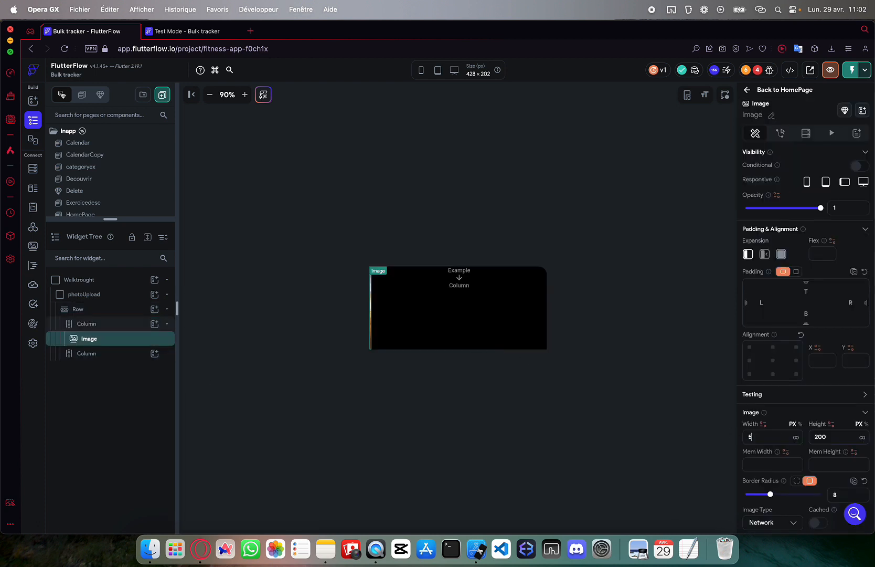
type("0")
key("Tab")
type("50")
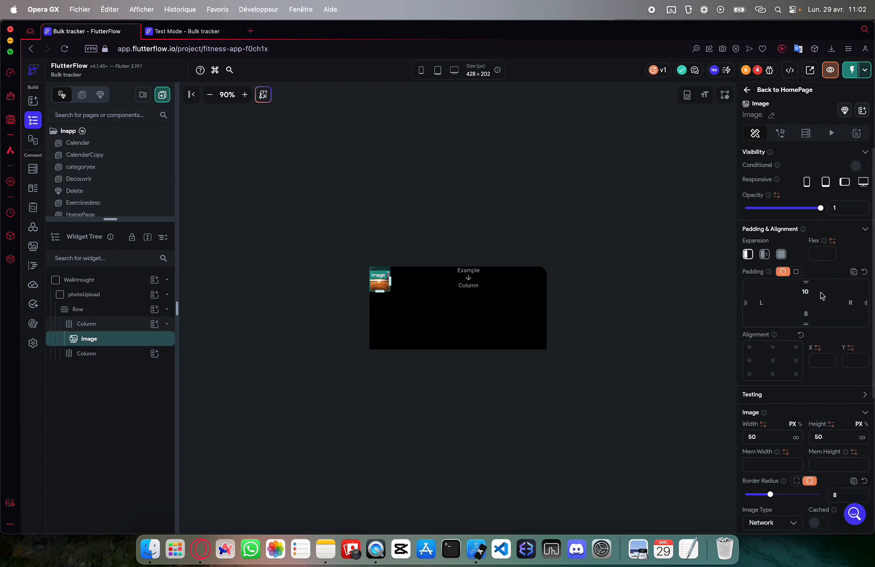
key("Tab")
type("10")
Insert a text widget in the second column of the row
left_click(472, 328)
left_click(154, 353)
left_click(201, 384)
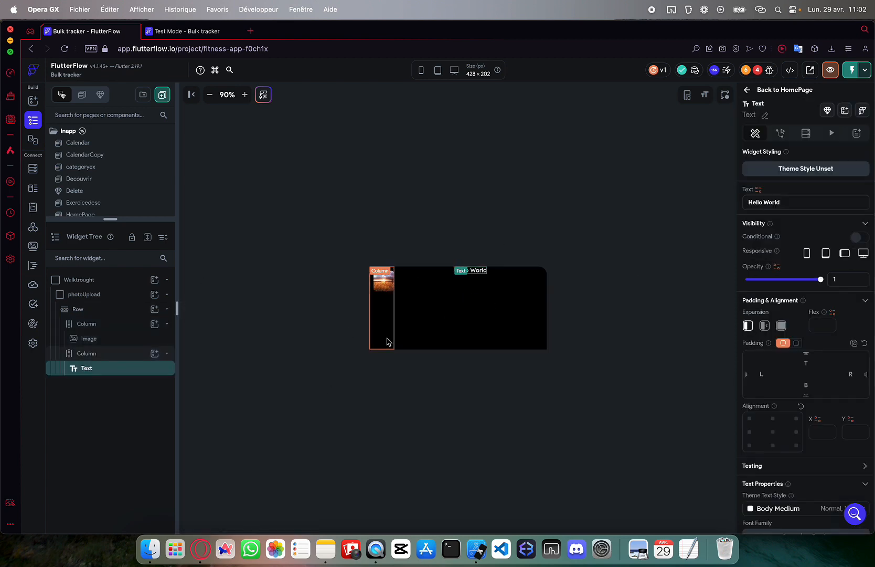
left_click(438, 338)
Set the photoUpload container's fill color to Primary Text
left_click(95, 294)
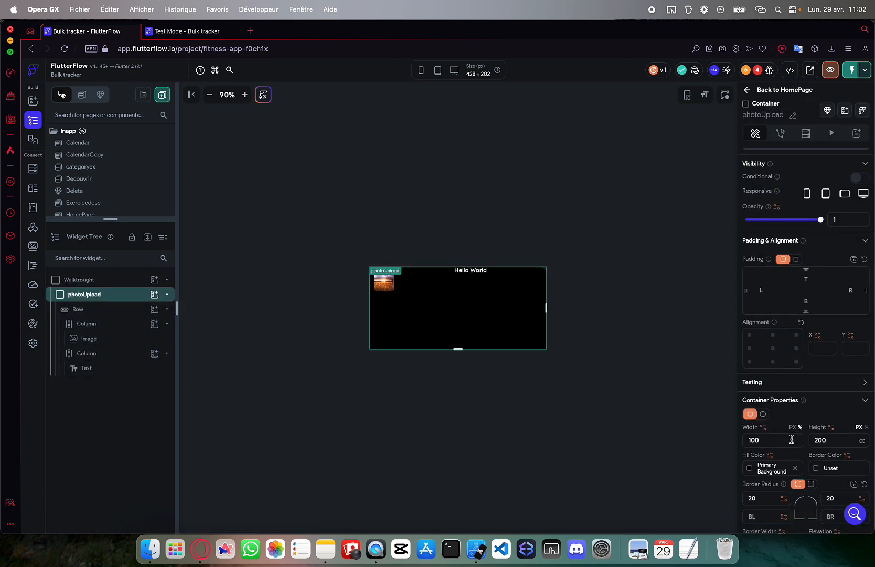
left_click(766, 466)
left_click(618, 498)
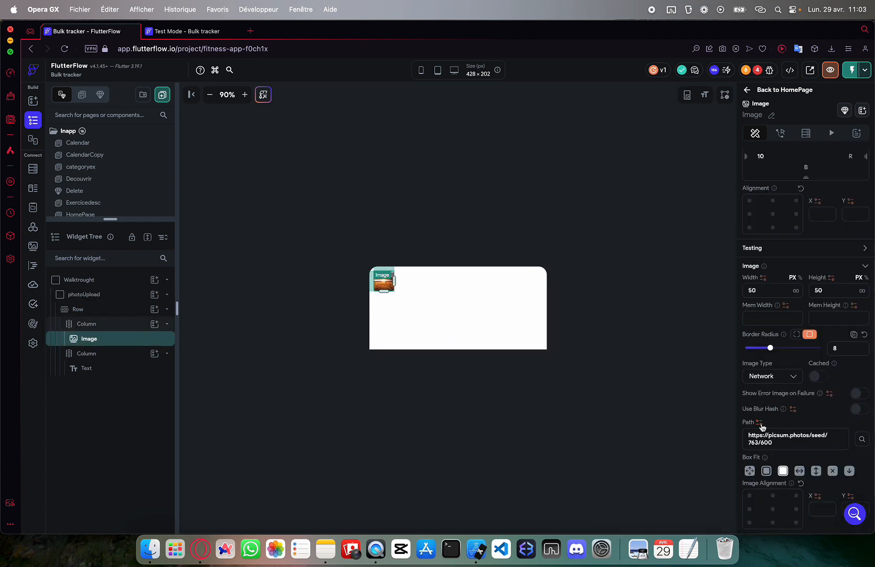
Change the image's type to Asset and use the image-removebg-preview PNG of the flexing silhouette
left_click(795, 382)
left_click(792, 397)
left_click(793, 409)
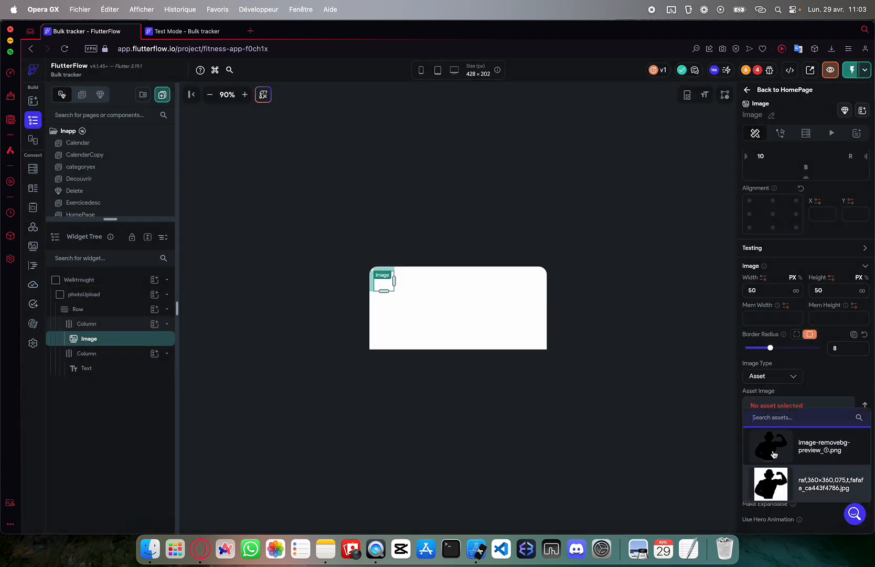
left_click(774, 453)
left_click(465, 331)
Set the Hello World text's color to Primary Background
left_click(149, 368)
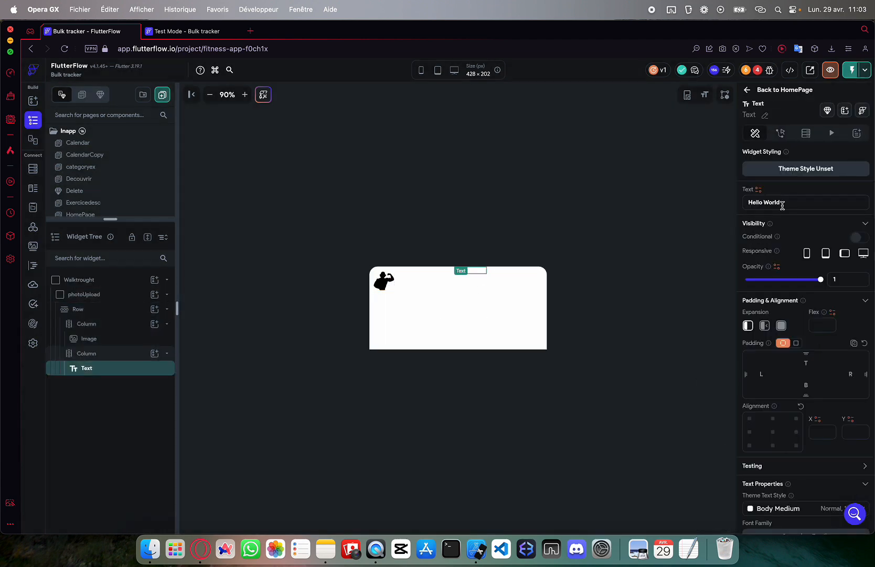
scroll(814, 397, "down", 3)
left_click(817, 459)
left_click(685, 466)
left_click(587, 376)
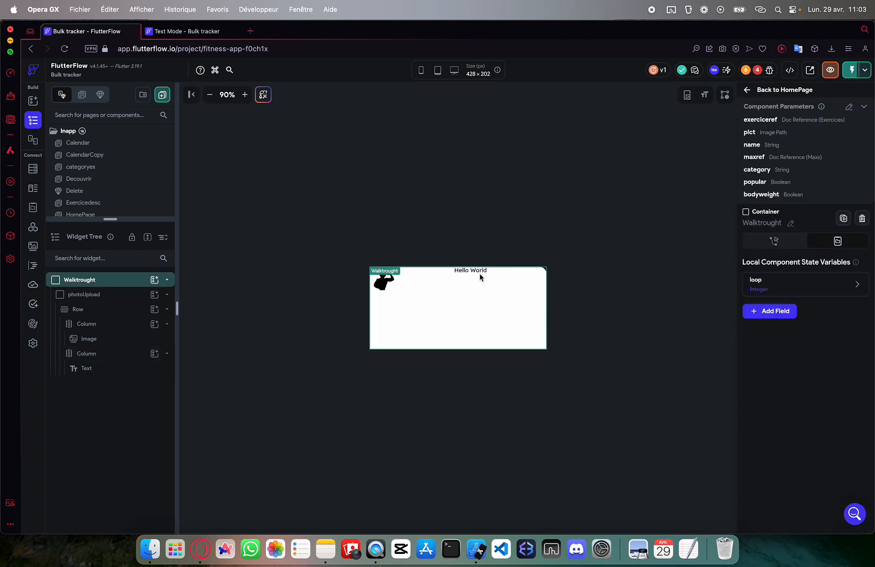
Set the second column's cross axis alignment to start
left_click(487, 278)
left_click(474, 270)
left_click(502, 332)
scroll(771, 399, "down", 3)
left_click(750, 410)
left_click(488, 239)
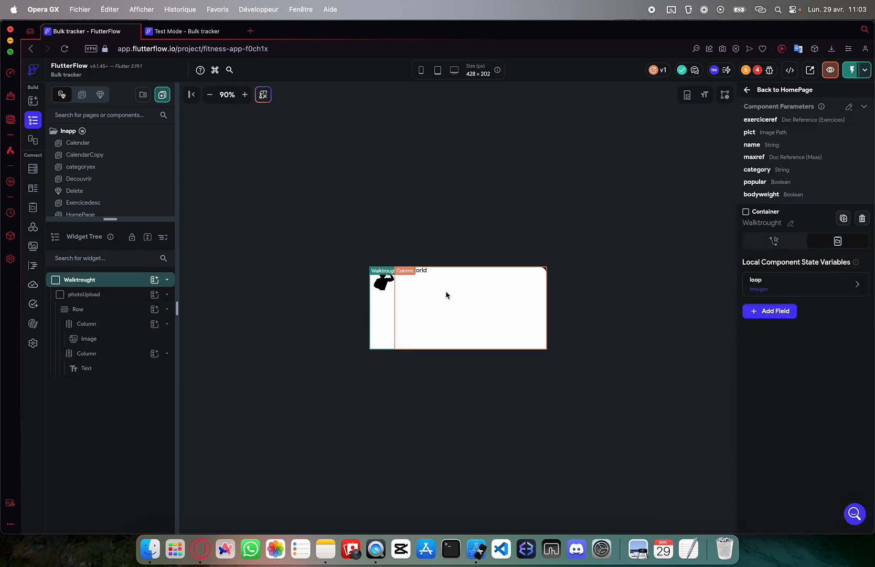
Set the second column's top padding to 20 and its left padding to 10
left_click(421, 272)
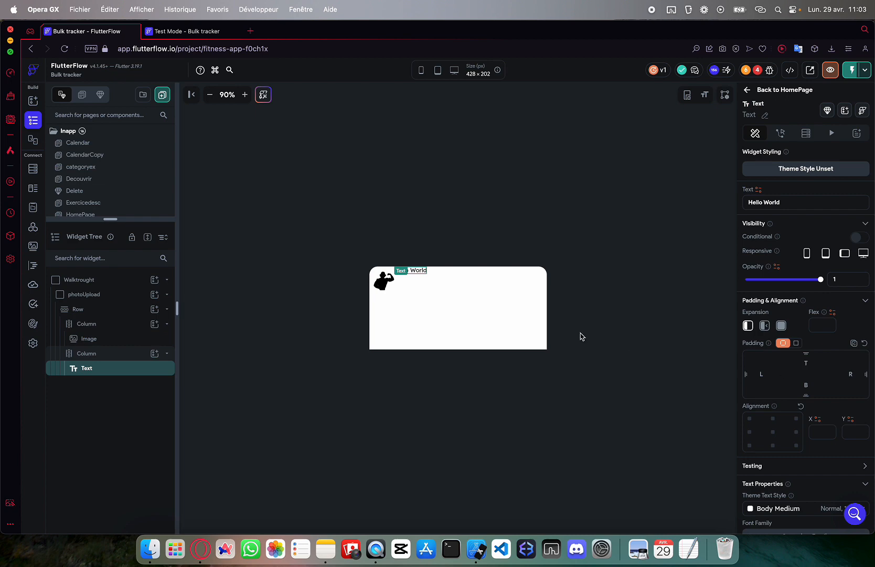
left_click(527, 328)
left_click(806, 297)
type("20")
left_click(706, 342)
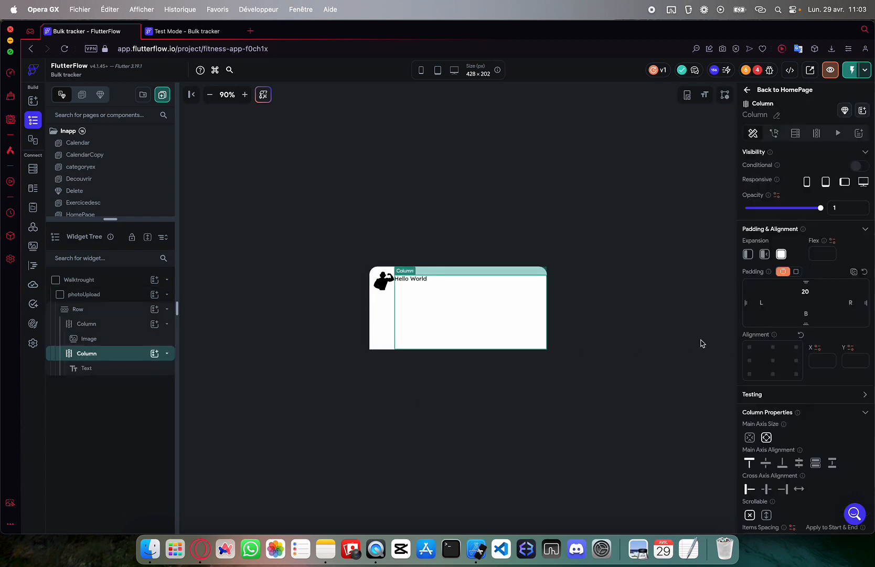
left_click(760, 303)
type("10")
left_click(698, 344)
Set the second column's right and bottom padding to 10
left_click(422, 279)
left_click(525, 323)
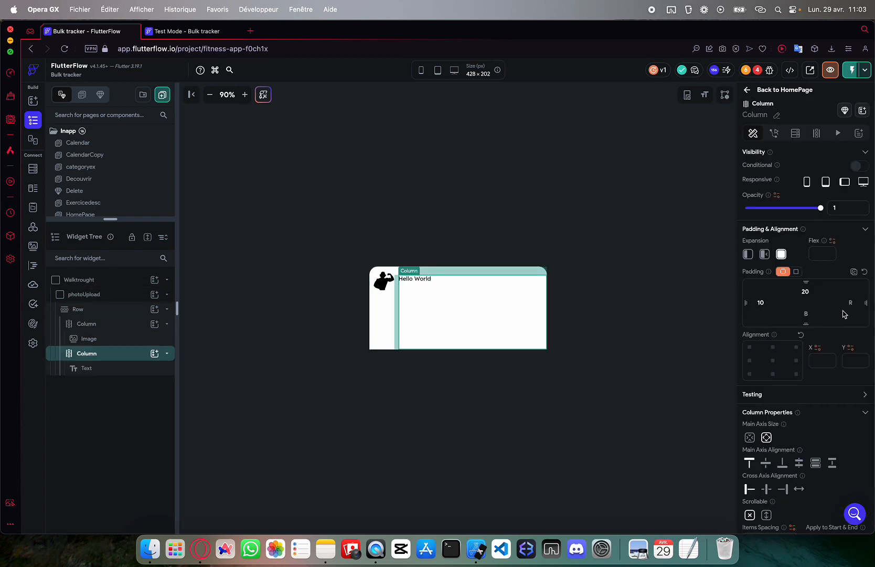
left_click(849, 303)
type("10")
left_click(805, 313)
type("10")
left_click(695, 352)
Set the photoUpload container's height to 100 px
left_click(388, 314)
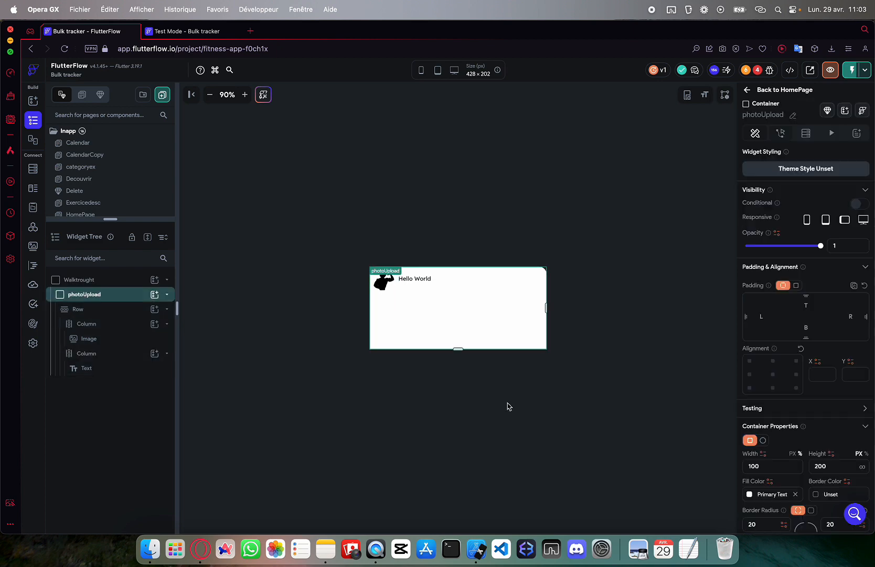
double_click(833, 467)
type("100")
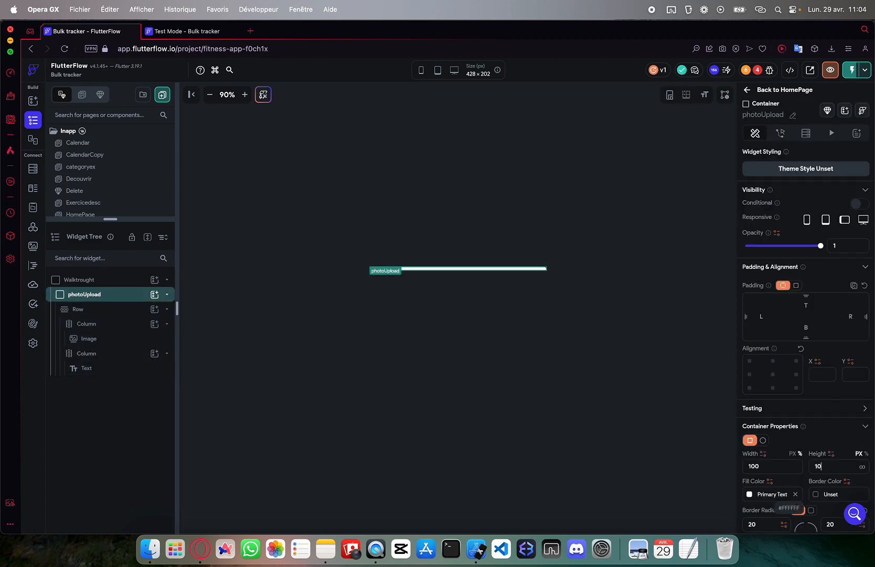
left_click(632, 491)
left_click(416, 281)
scroll(765, 371, "down", 4)
double_click(765, 375)
type("20")
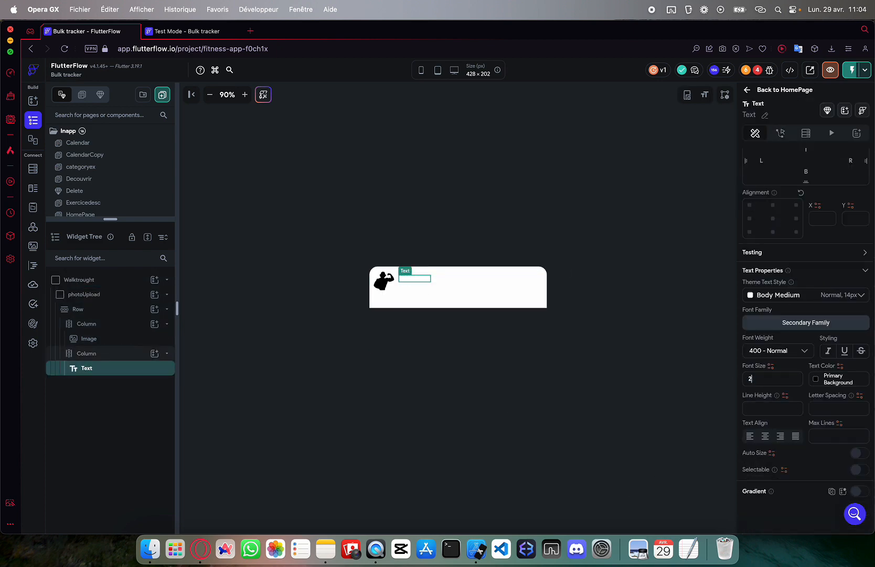
key("BackSpace")
key("BackSpace")
Give the Hello World text a bolder font weight
left_click(781, 350)
left_click(764, 395)
left_click(334, 180)
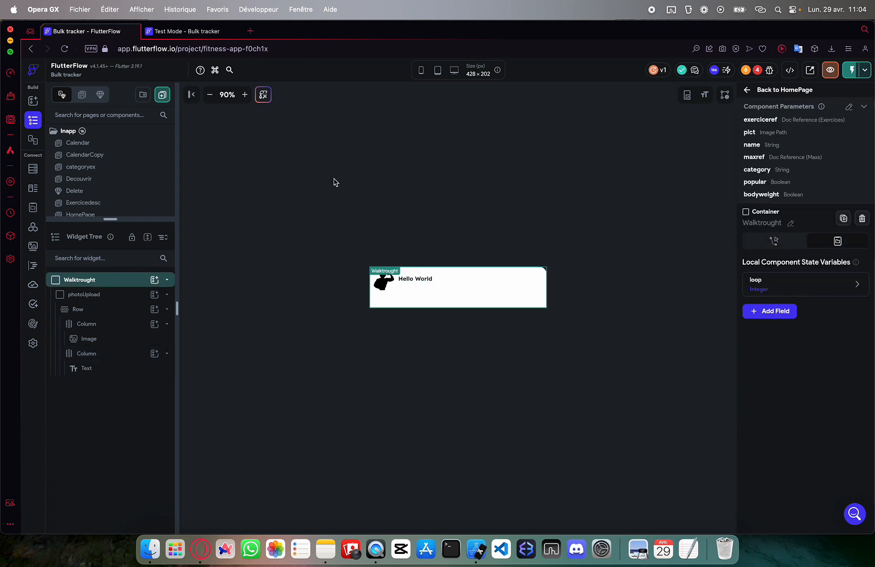
Round the photoUpload container's two bottom corners with a border radius of 20
left_click(374, 299)
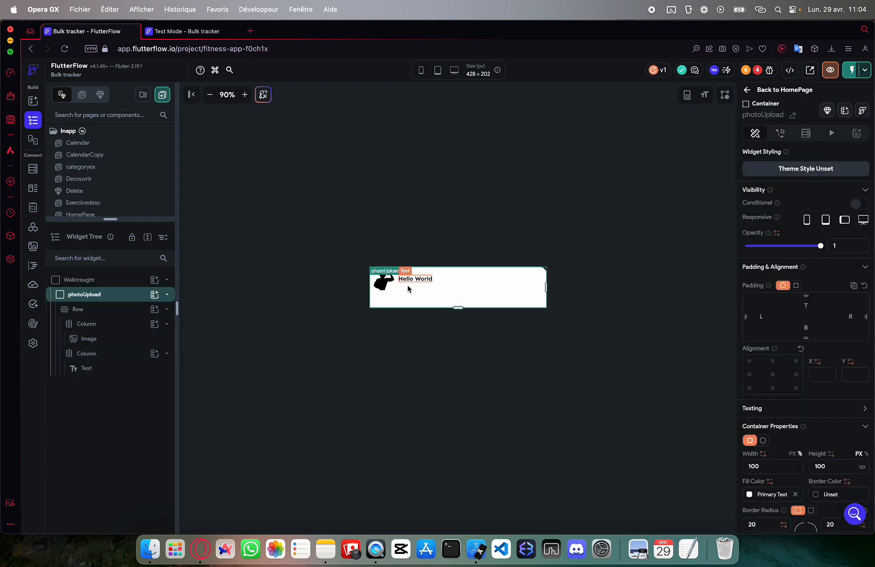
scroll(854, 342, "down", 3)
left_click(750, 425)
type("20")
left_click(841, 427)
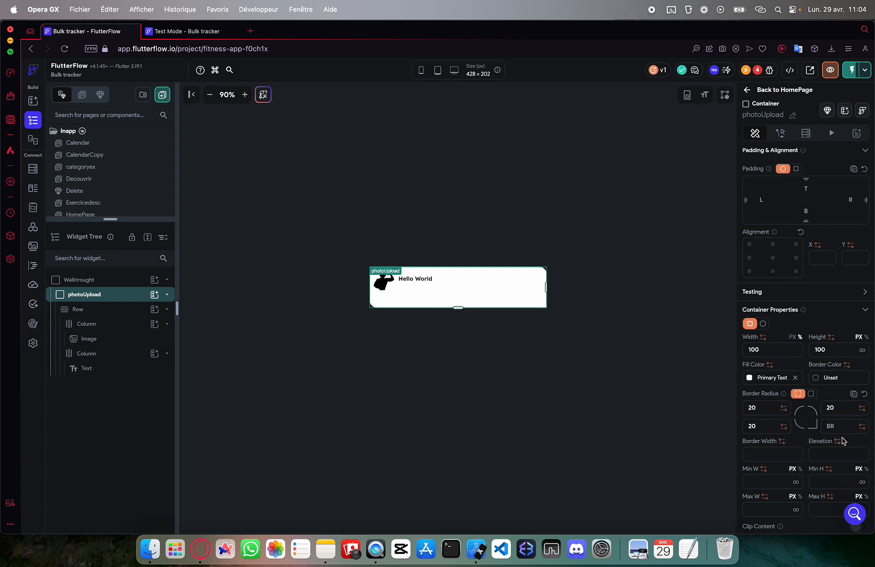
type("20")
left_click(471, 405)
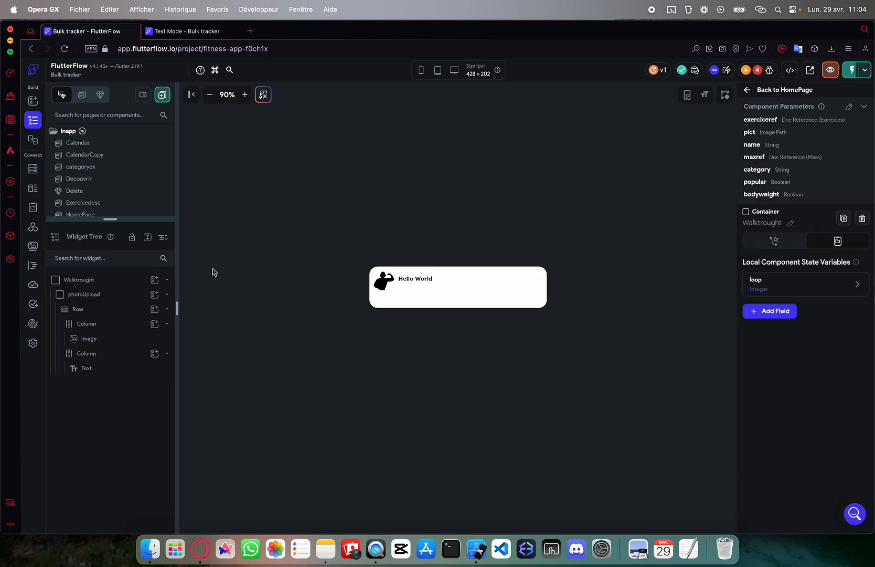
Create a new walkthrough in the app settings and name it Profil page
left_click(33, 343)
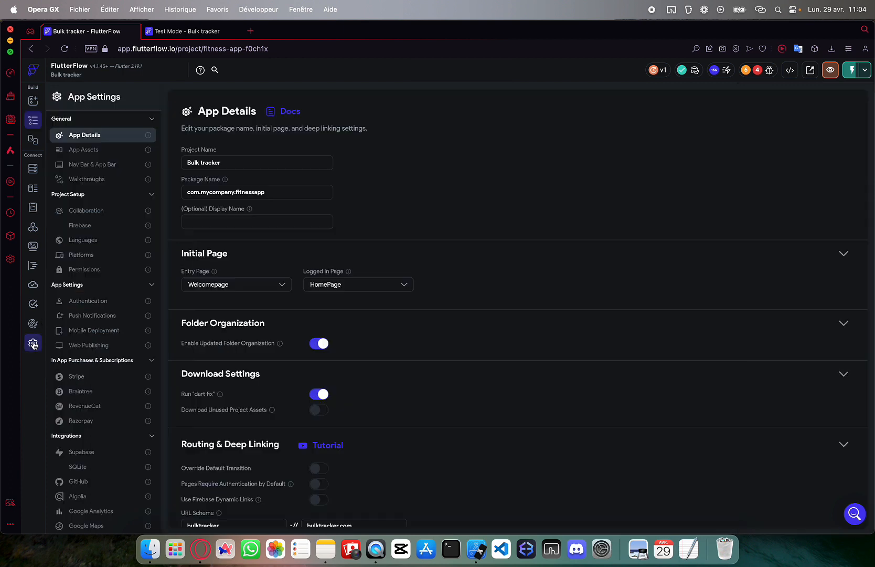
left_click(87, 179)
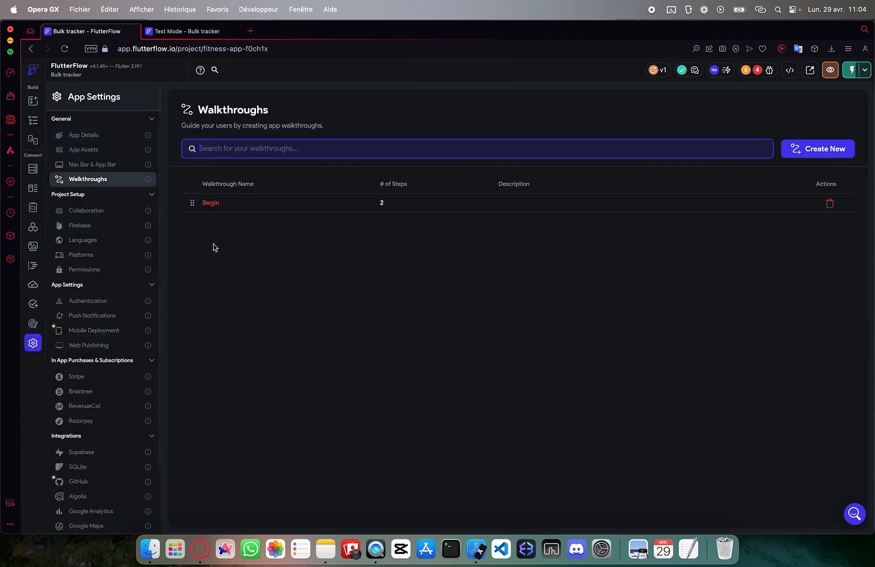
left_click(802, 149)
type("P")
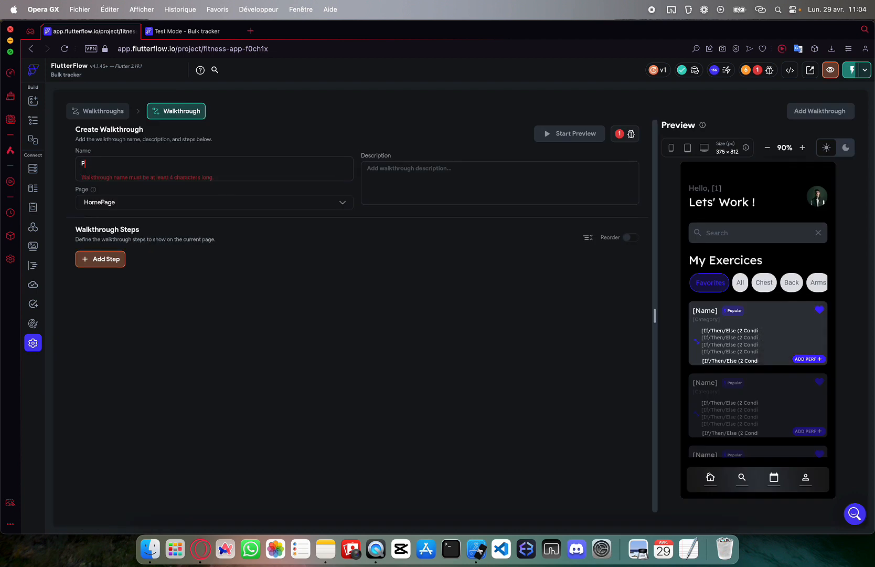
type("rofil page")
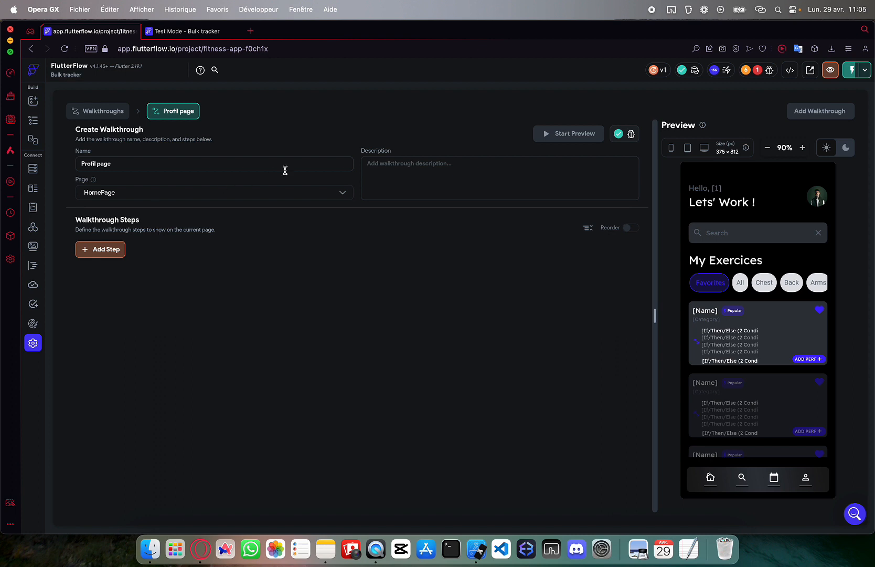
Set the Profil page walkthrough's page to Profil and accept the reset of its steps
left_click(120, 249)
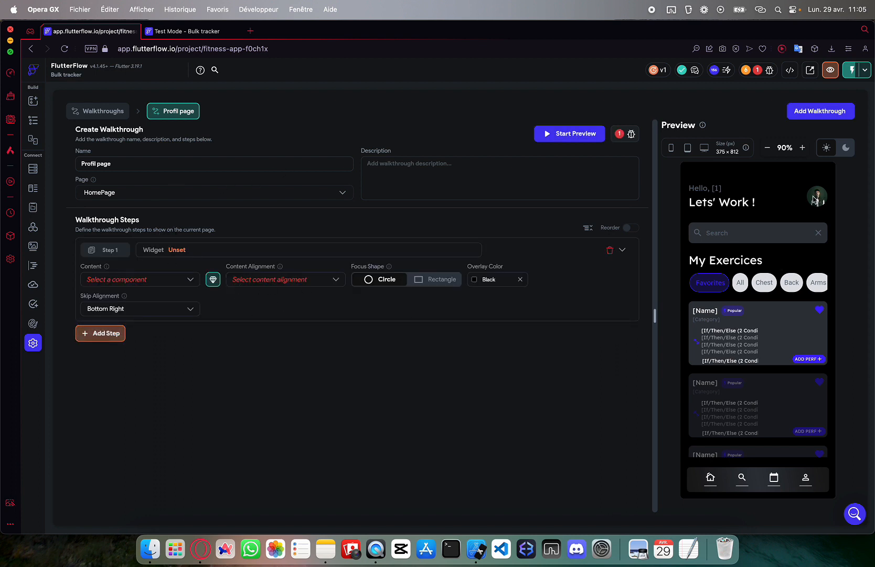
left_click(163, 193)
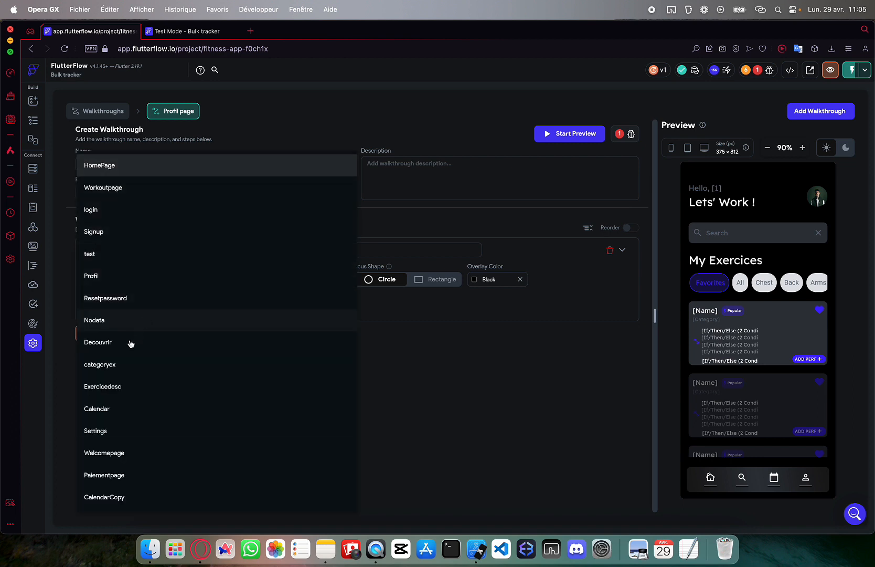
left_click(124, 277)
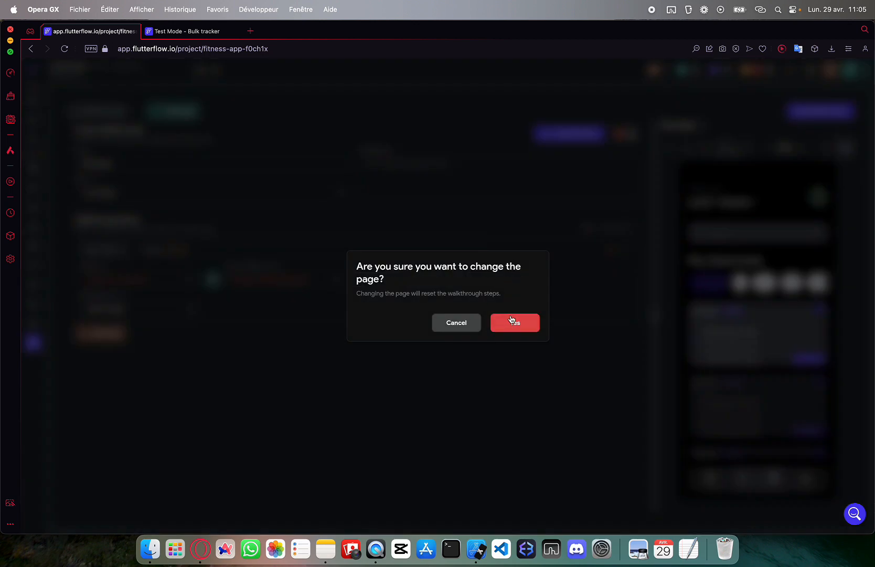
left_click(512, 322)
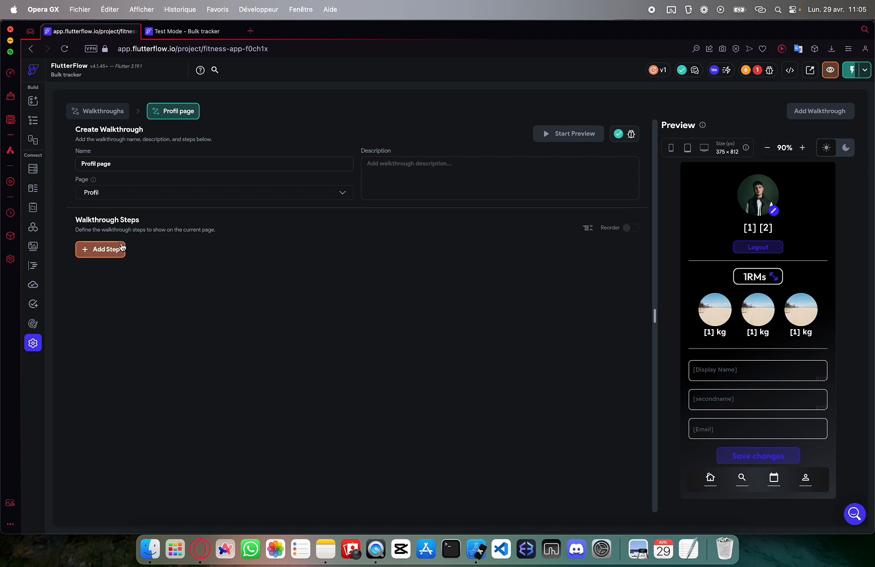
Add a walkthrough step that targets the edit icon on the profile photo
left_click(103, 254)
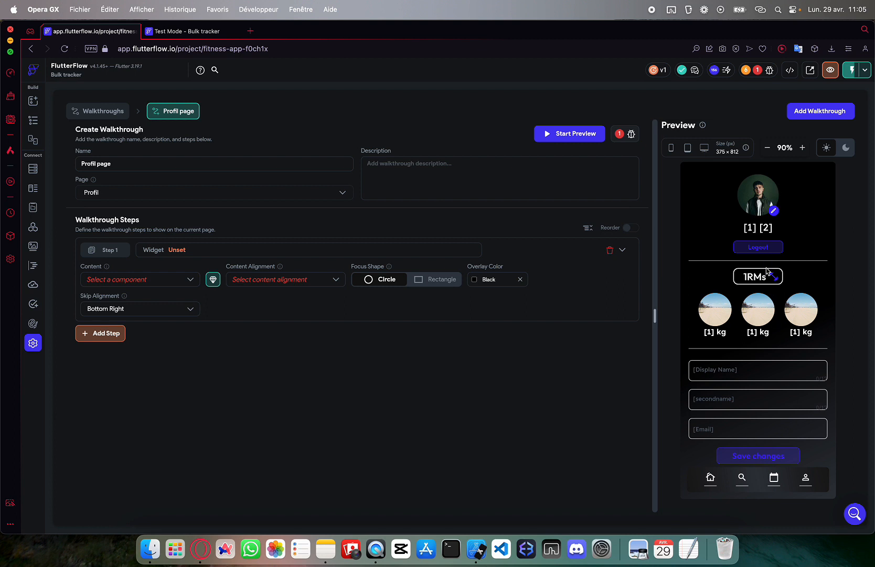
left_click(177, 250)
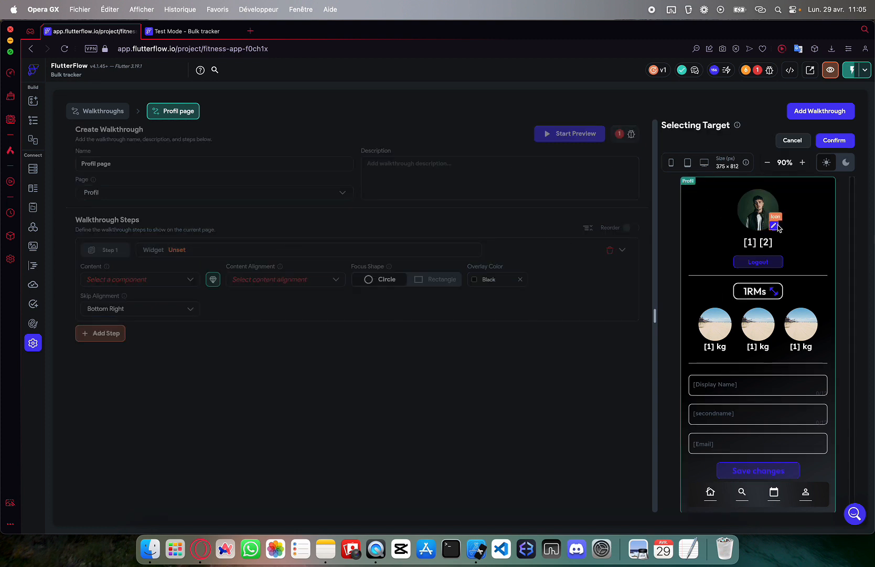
left_click(774, 227)
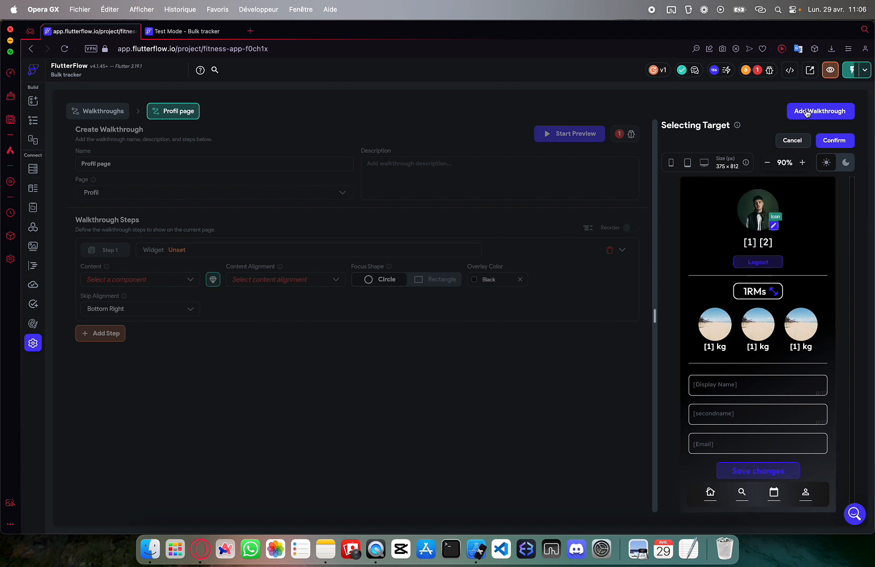
left_click(830, 140)
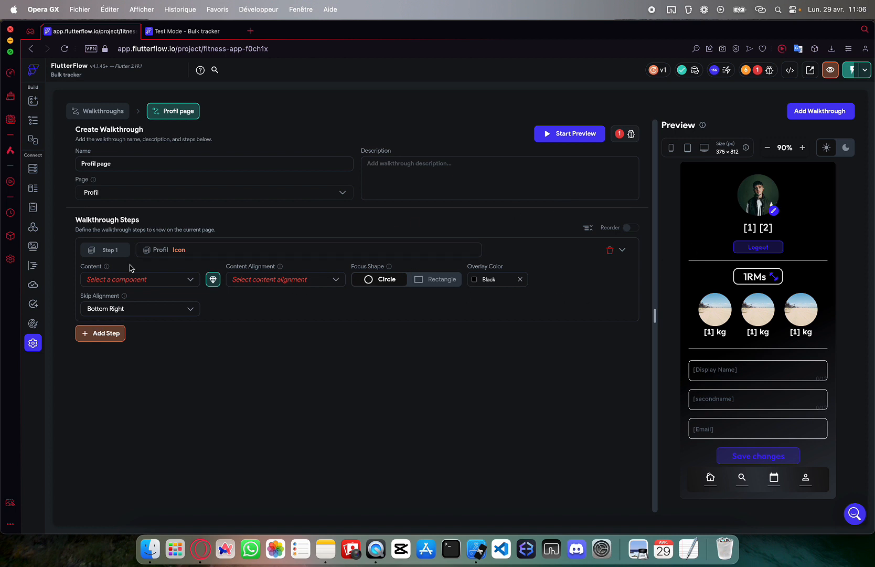
Leave the step's content component unset and open the Walktrought component for editing
left_click(114, 283)
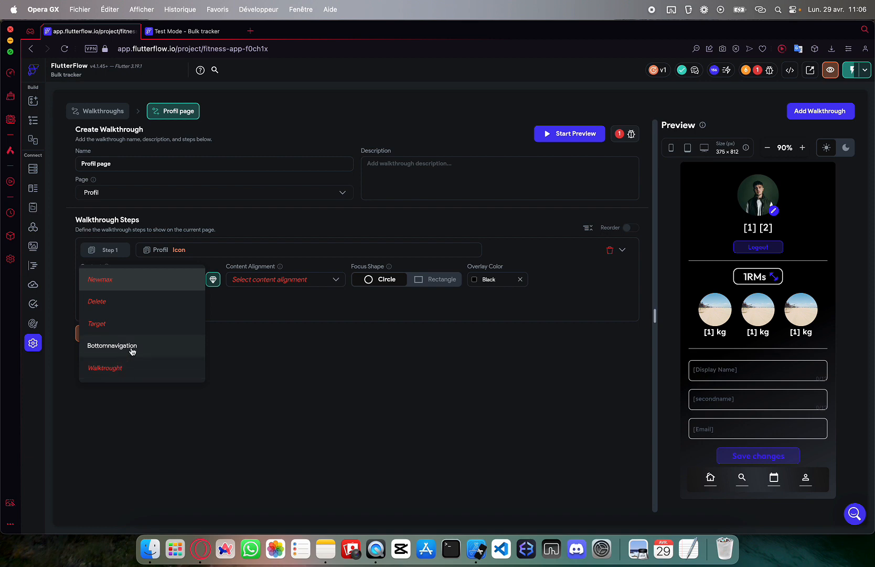
left_click(271, 344)
left_click(32, 120)
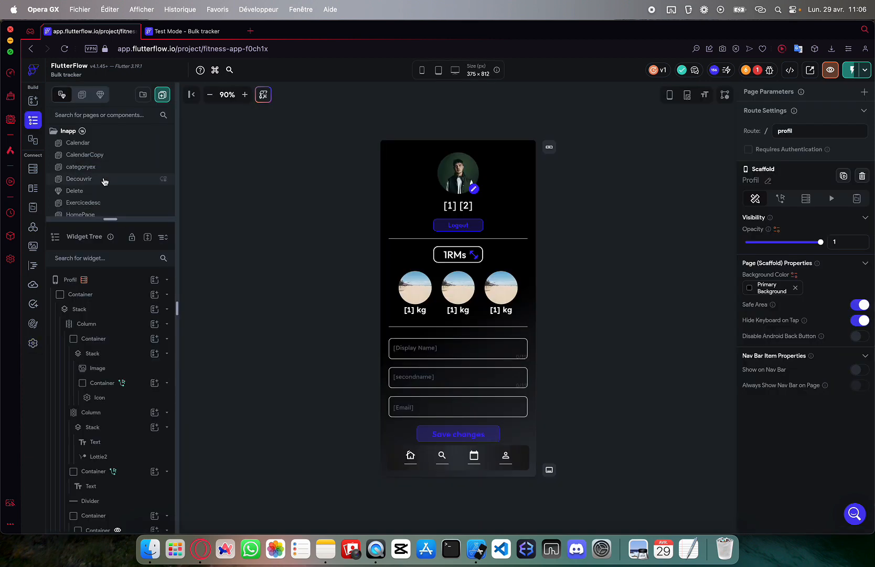
scroll(98, 195, "down", 5)
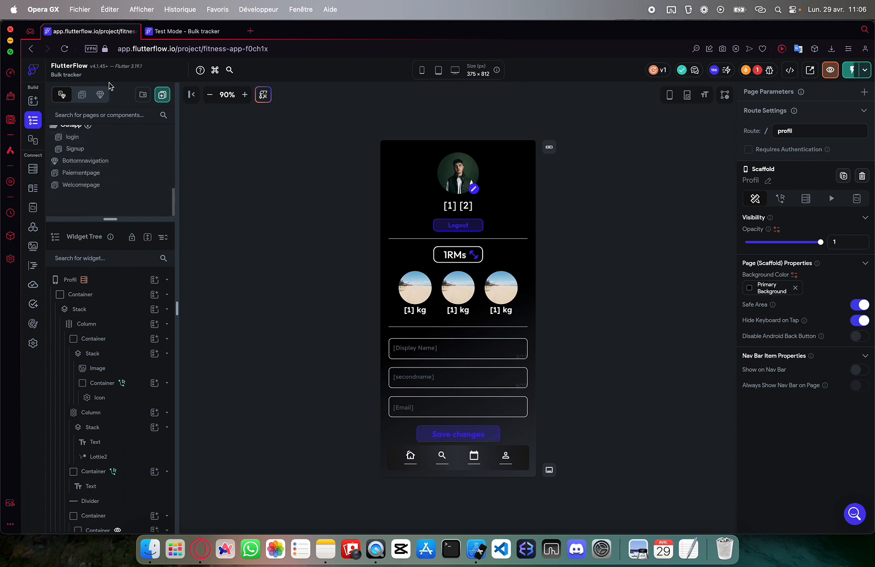
left_click(100, 94)
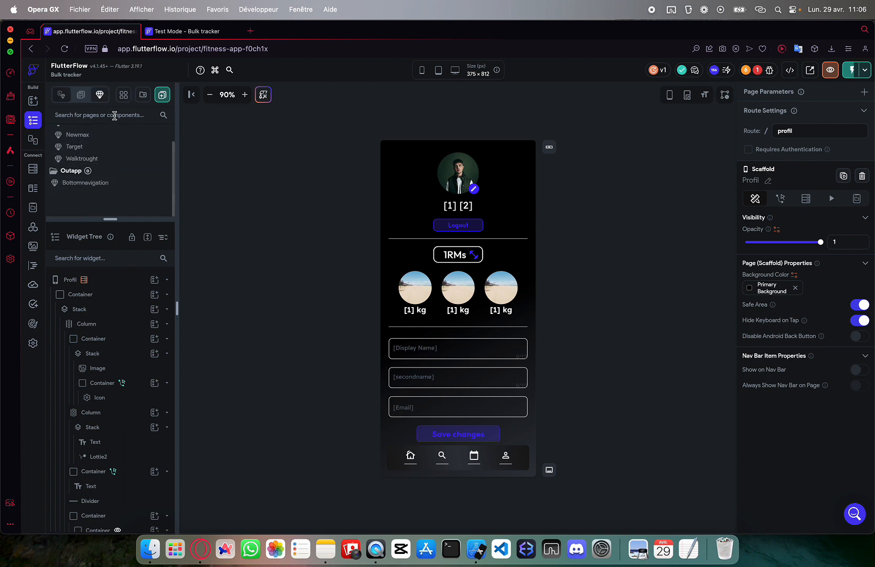
left_click(84, 159)
scroll(99, 158, "up", 2)
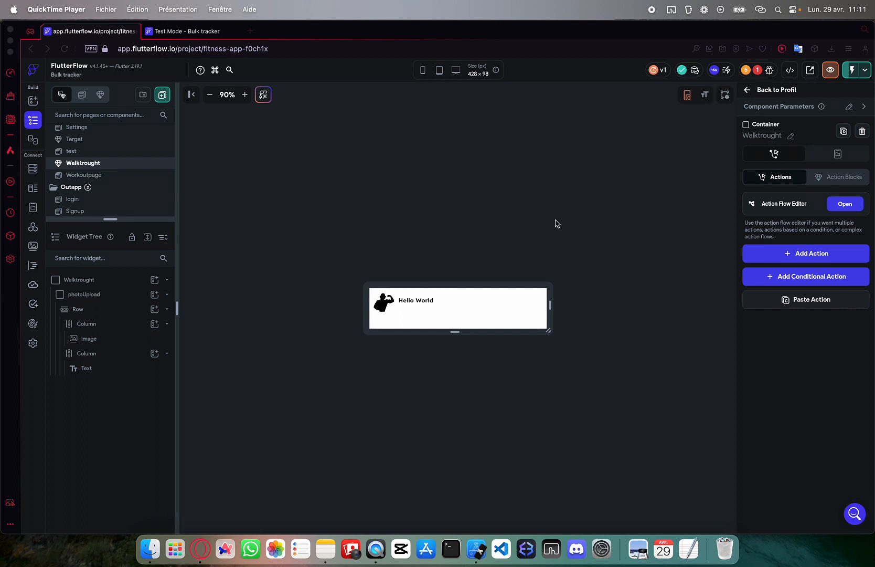
left_click(426, 302)
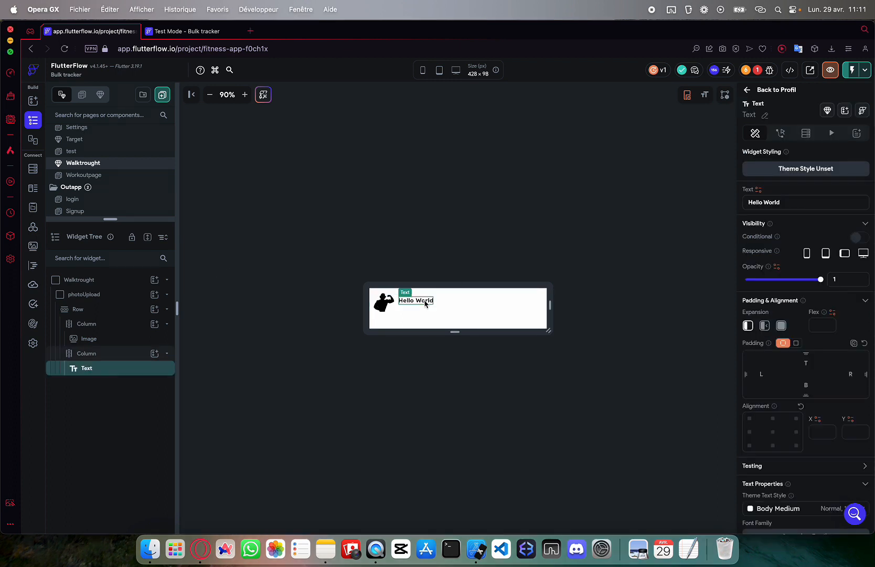
left_click(113, 280)
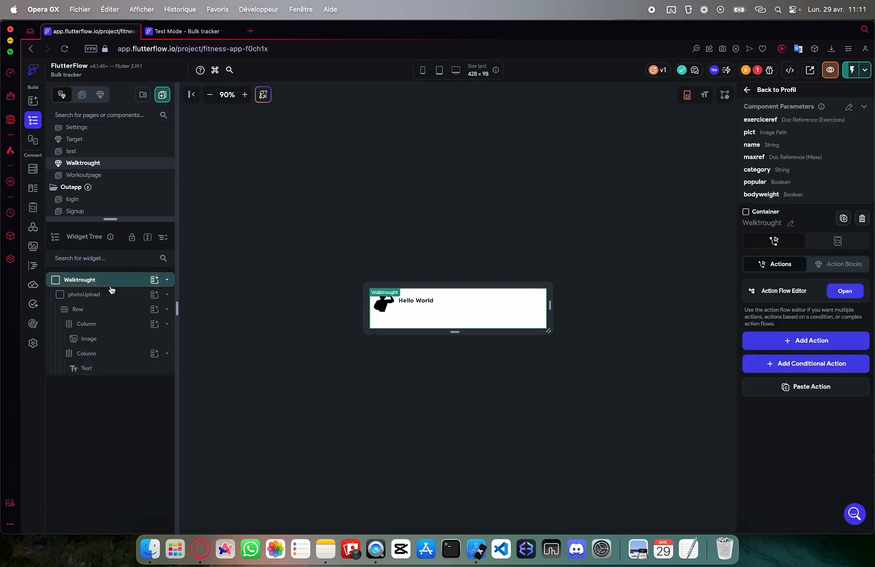
left_click(168, 279)
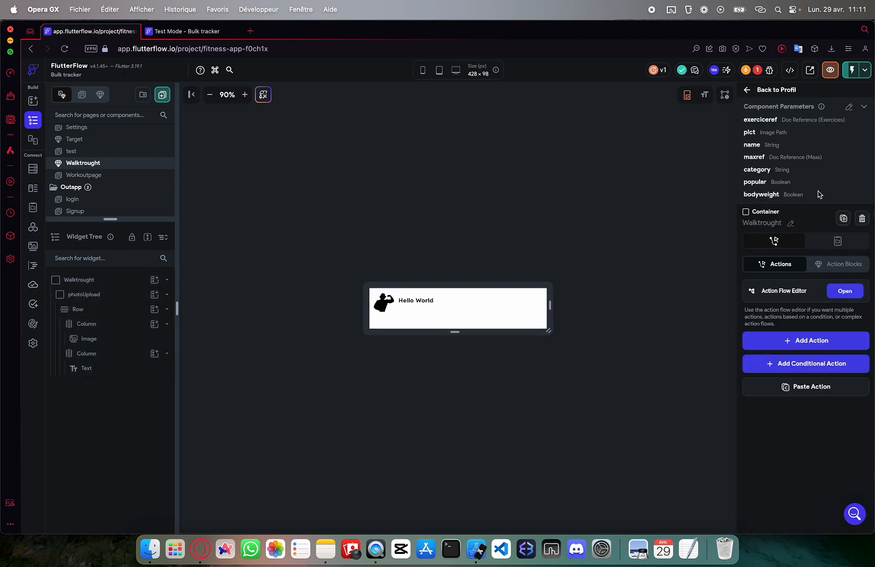
left_click(848, 107)
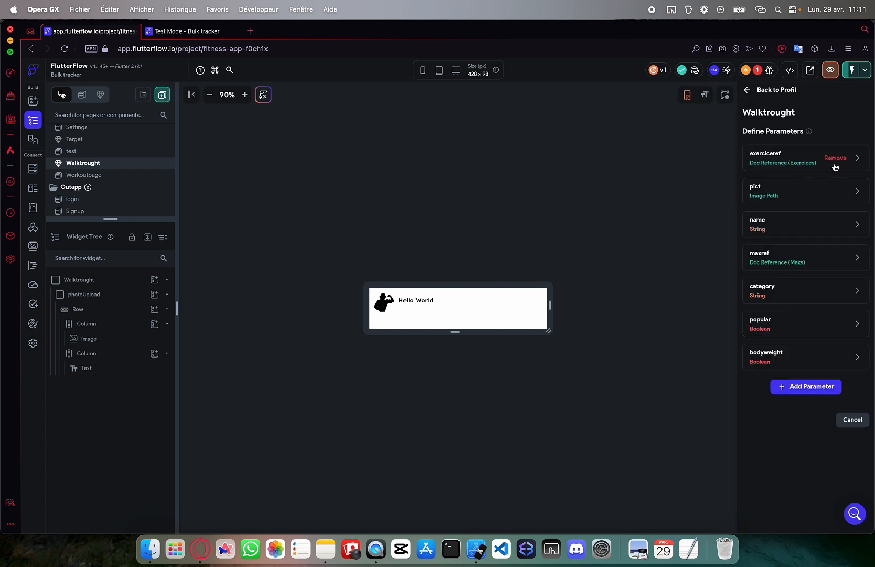
left_click(834, 158)
left_click(835, 158)
left_click(834, 159)
left_click(834, 158)
left_click(835, 158)
left_click(835, 158)
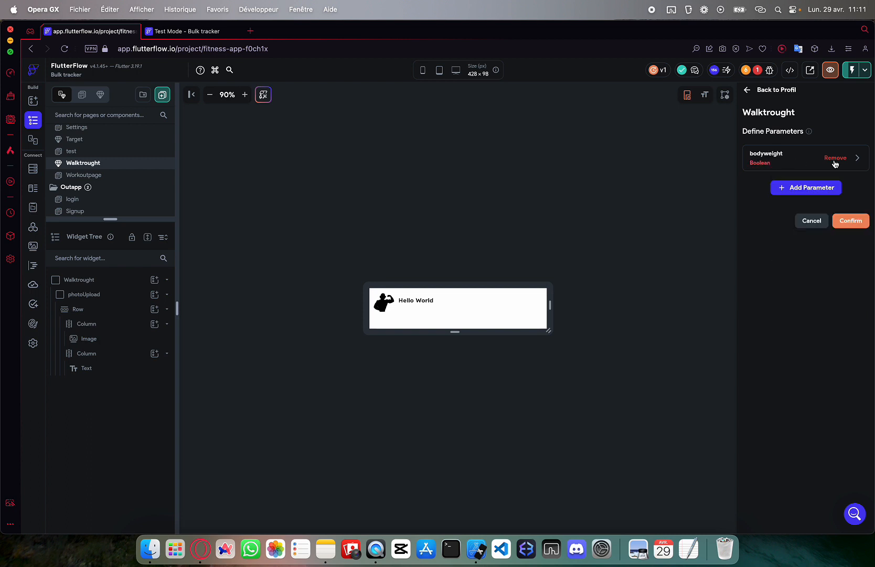
left_click(834, 159)
left_click(816, 158)
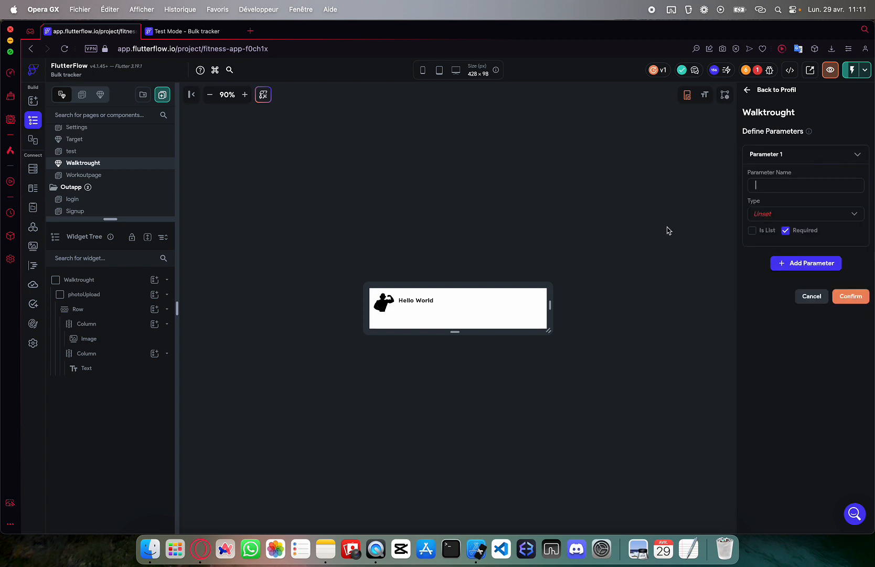
left_click(409, 301)
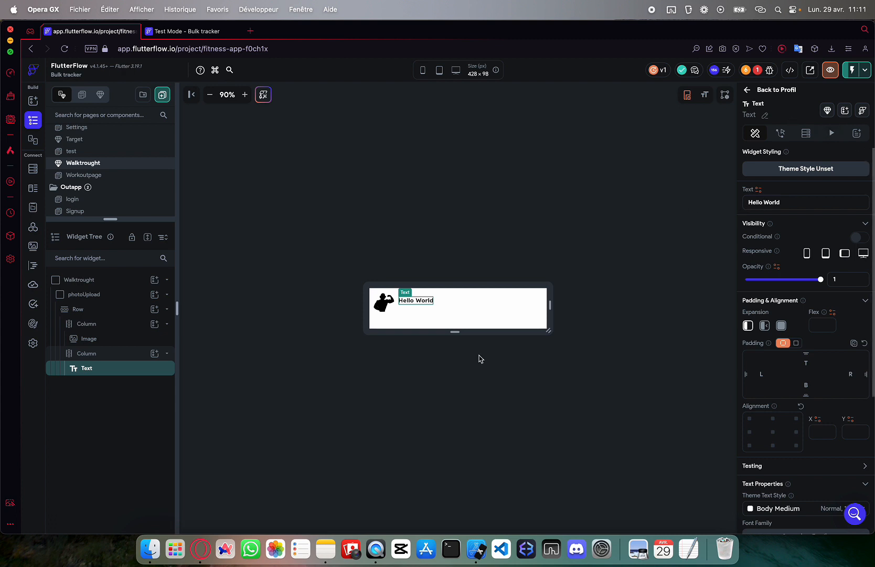
Remove all existing parameters from the Walktrought component, from exerciceref through bodyweight
left_click(77, 281)
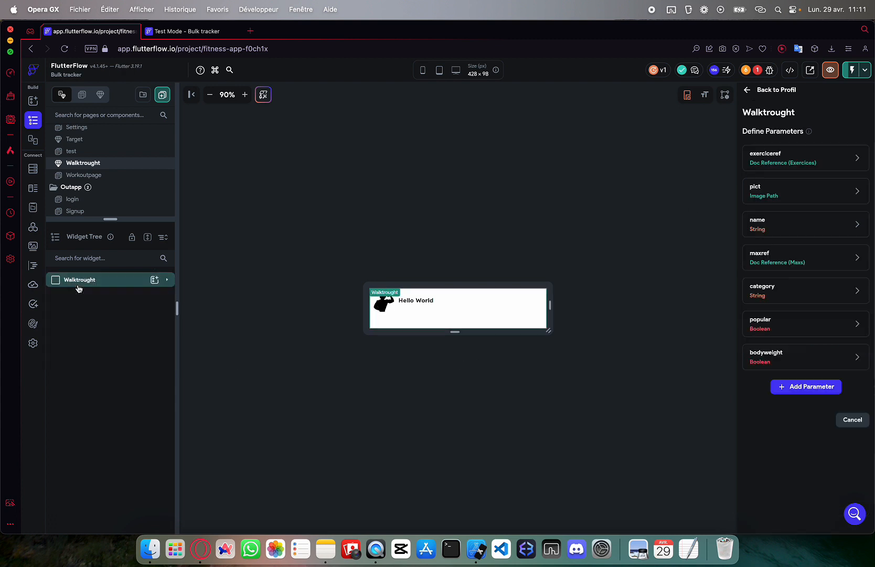
left_click(838, 158)
left_click(839, 159)
left_click(839, 158)
left_click(838, 159)
left_click(839, 158)
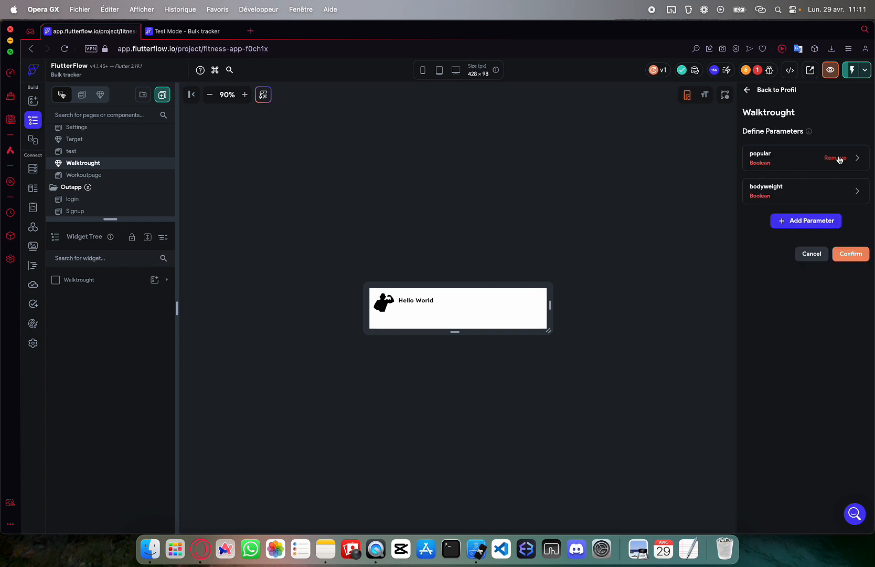
left_click(838, 158)
left_click(838, 158)
Add a required String parameter named texte to the Walktrought component and confirm the parameter changes
left_click(794, 159)
left_click(774, 186)
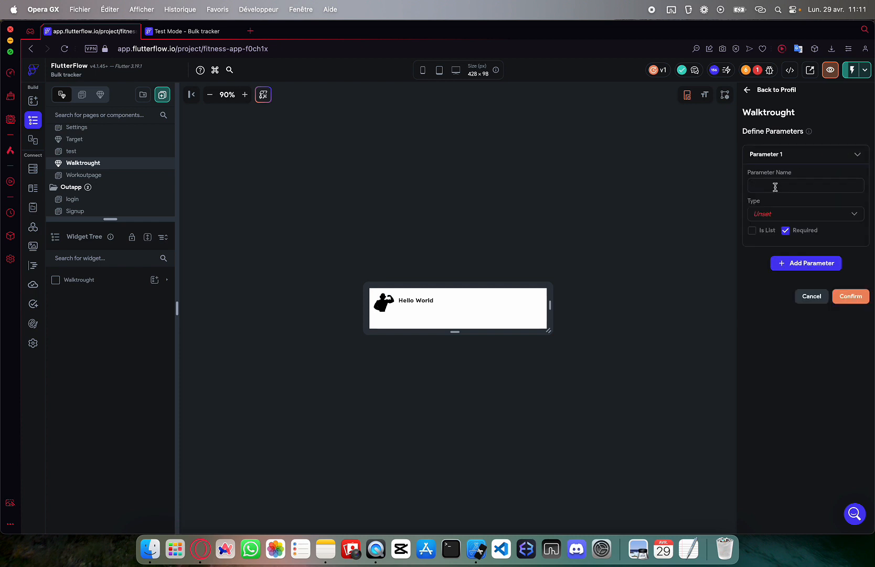
type("texte")
left_click(767, 215)
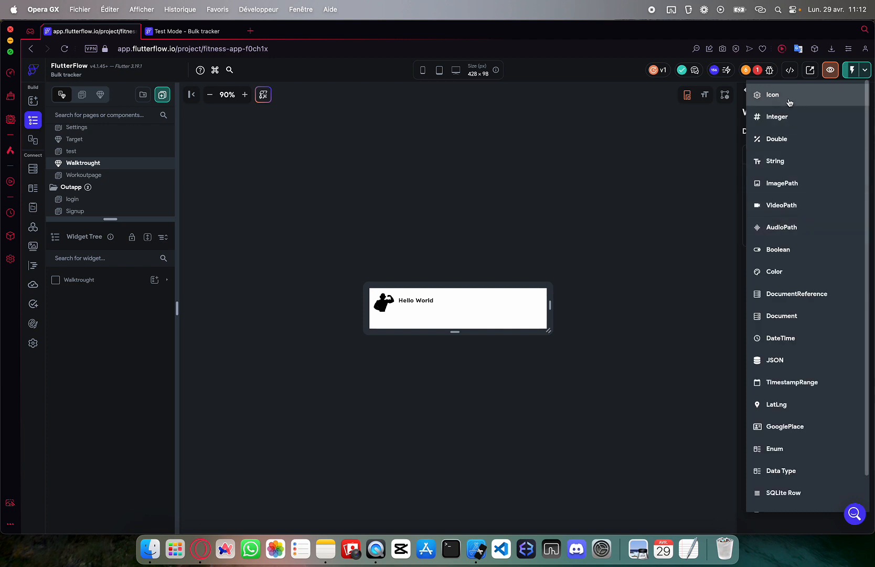
left_click(779, 159)
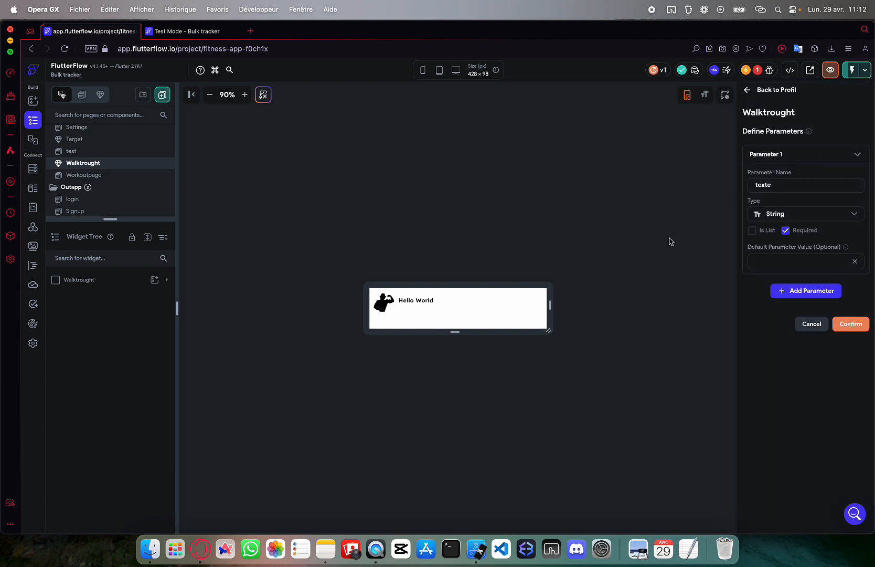
left_click(846, 323)
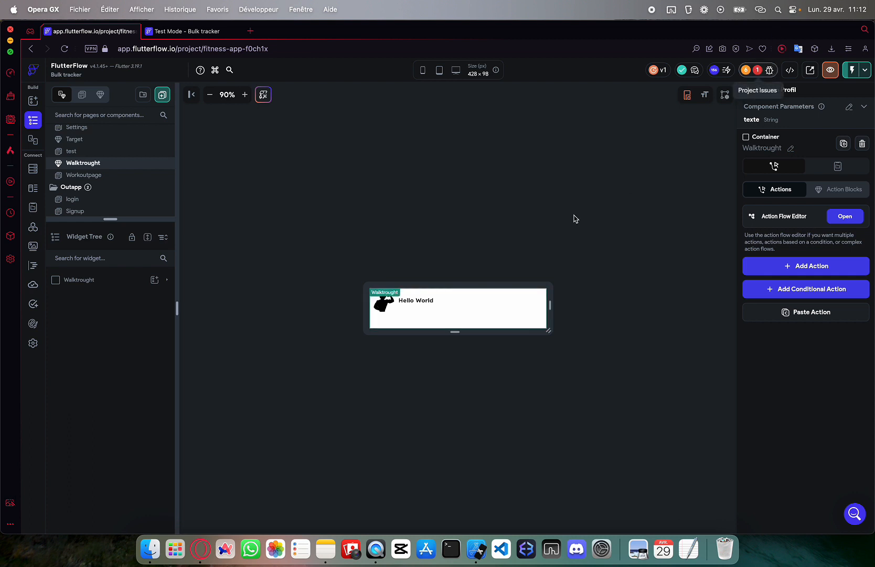
Bind the Hello World text's value to the component parameter texte
left_click(430, 303)
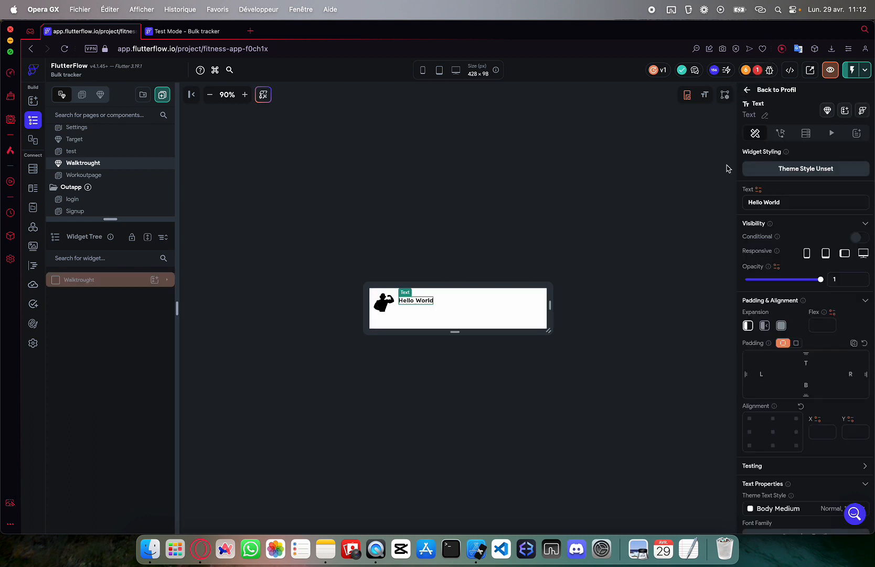
left_click(758, 189)
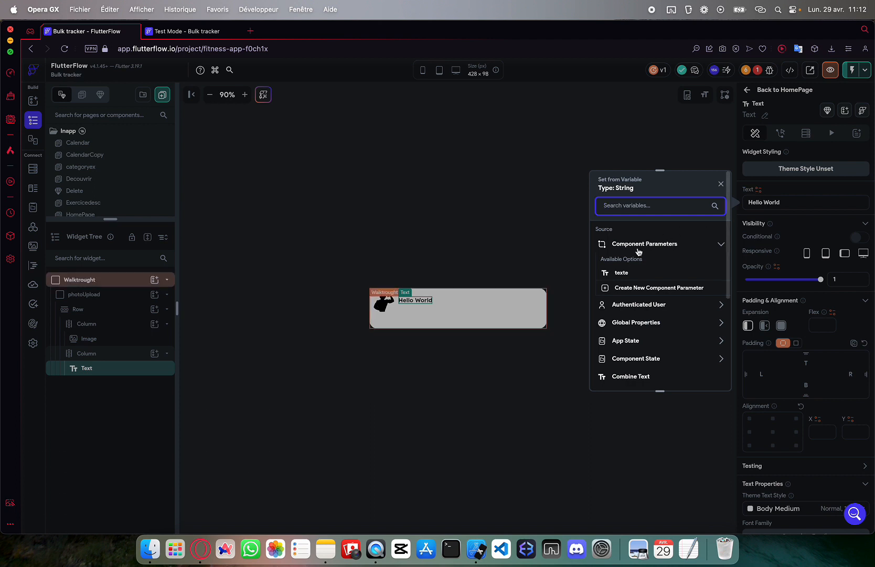
left_click(619, 272)
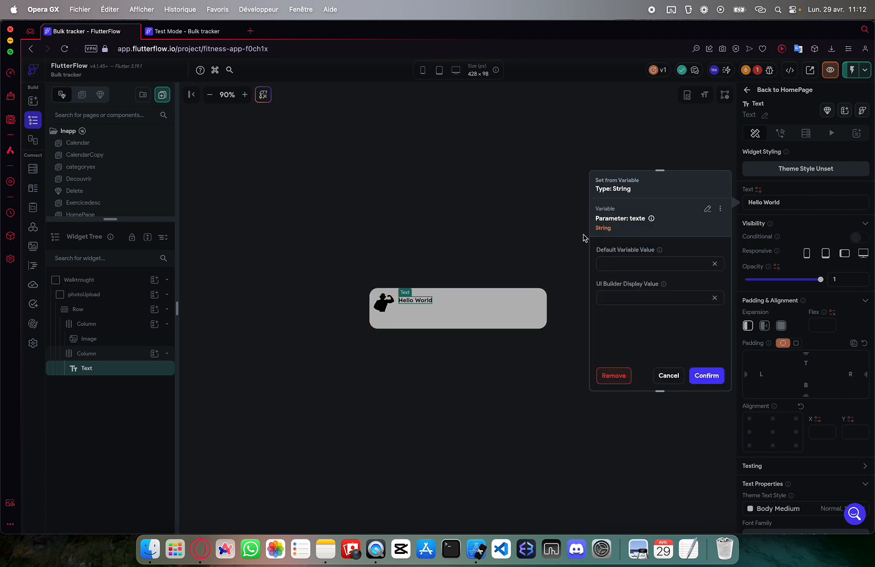
left_click(705, 371)
left_click(705, 375)
left_click(549, 142)
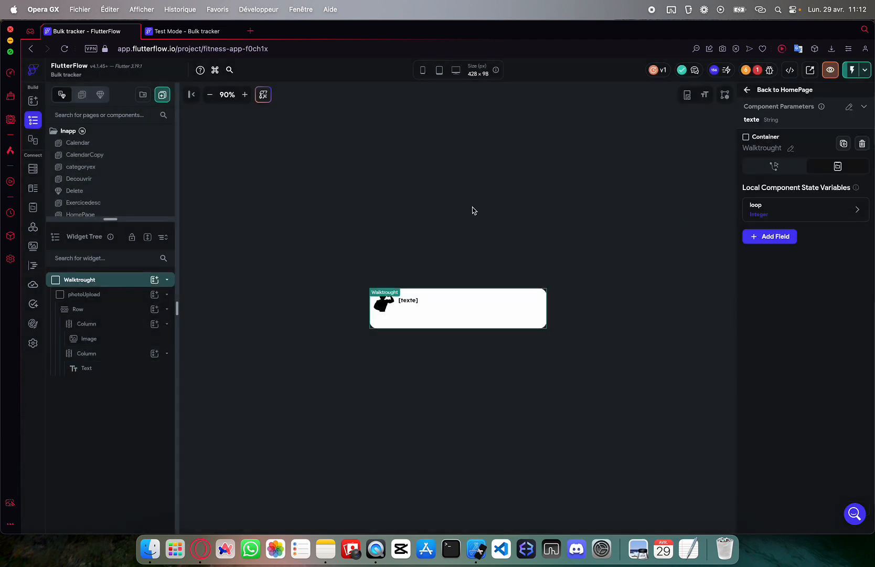
Create a new walkthrough in the app settings, name it Profil, and add its first step
left_click(33, 343)
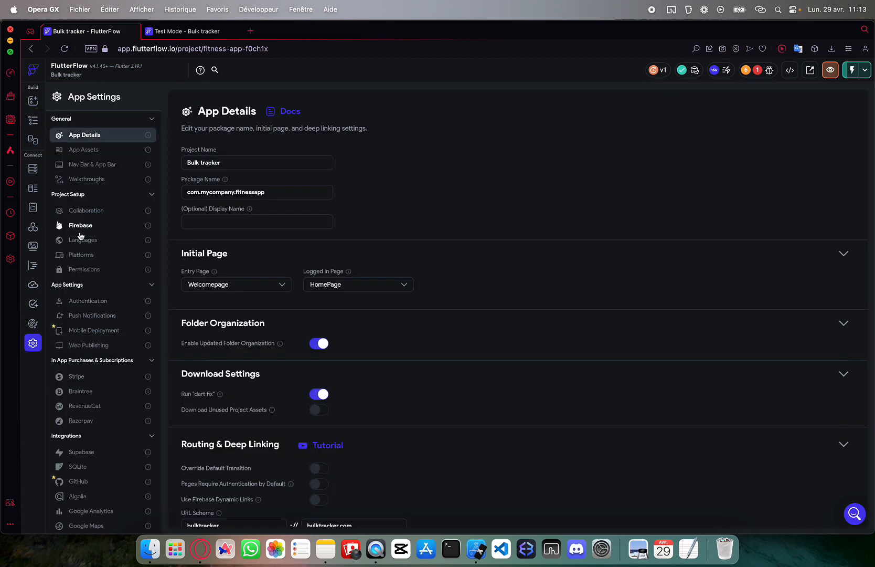
left_click(88, 178)
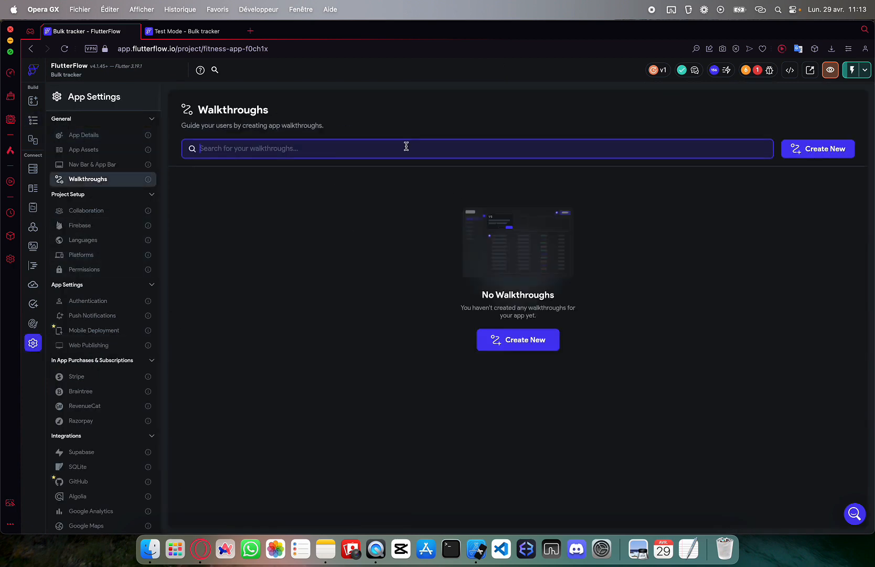
left_click(791, 150)
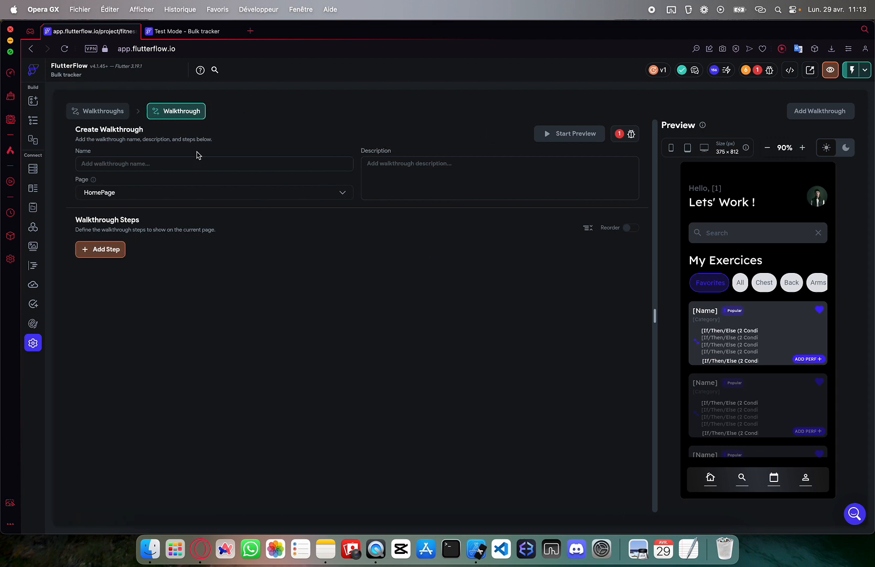
type("Profil")
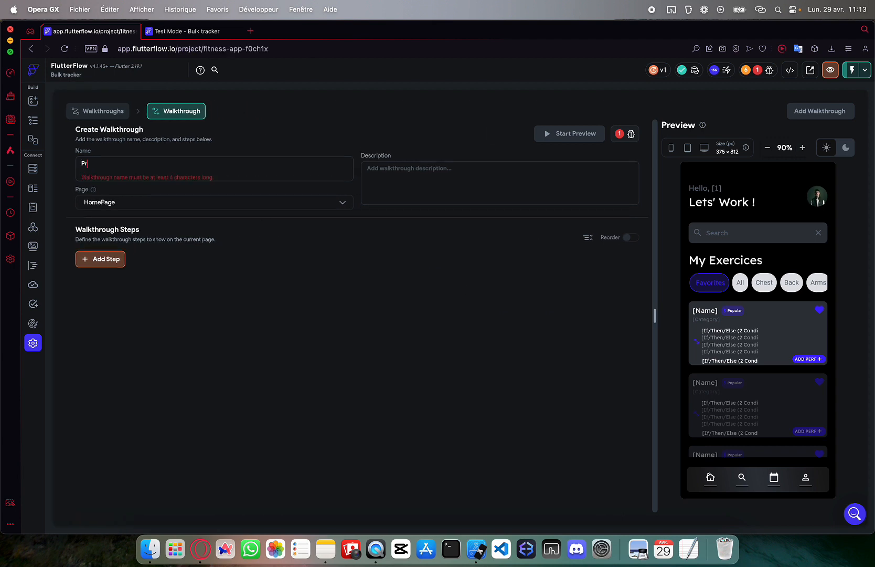
left_click(88, 245)
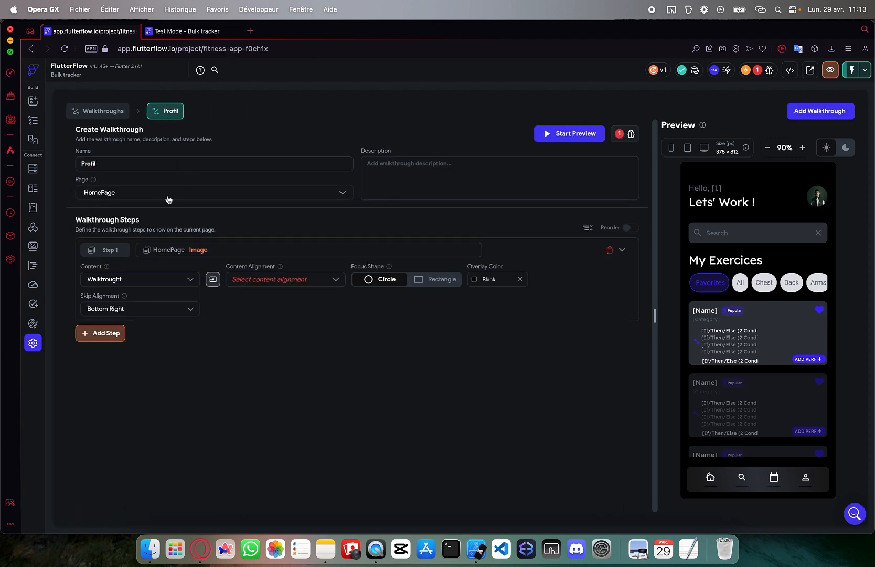
Change the walkthrough's page from HomePage to Profil and accept resetting its steps
left_click(168, 198)
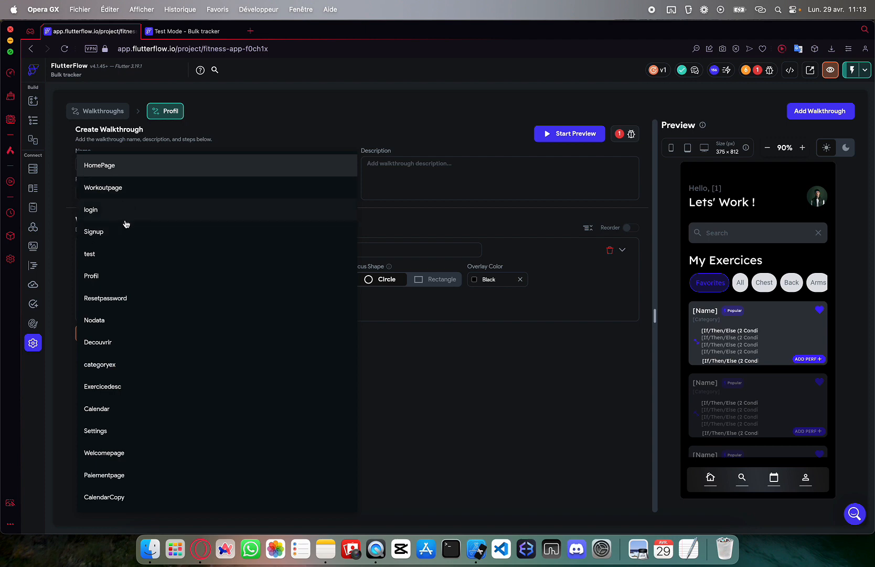
left_click(110, 270)
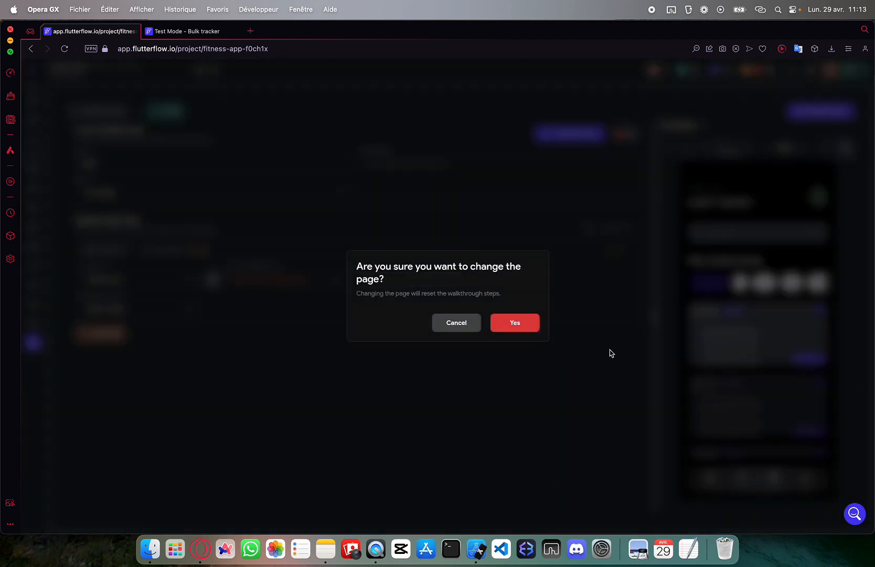
left_click(514, 326)
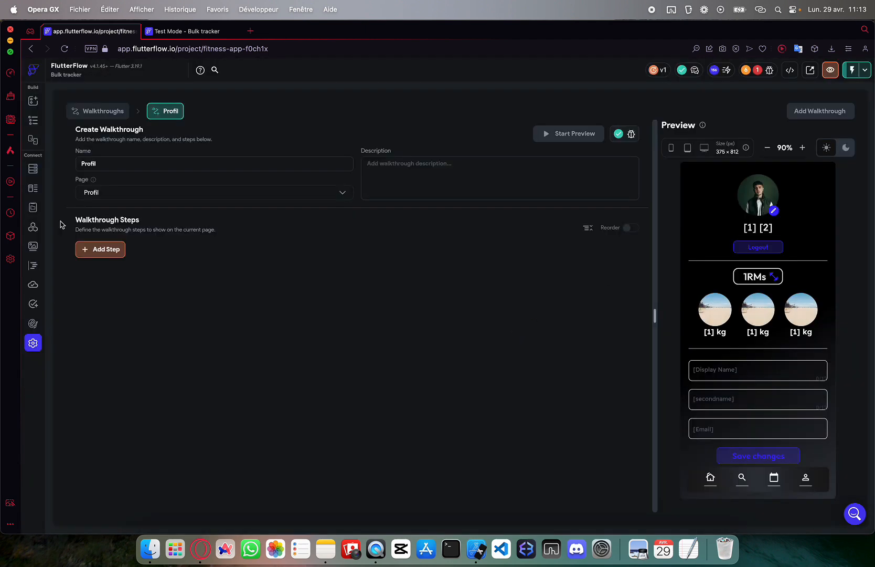
Add a first walkthrough step targeting the pencil Icon on the profile picture
left_click(87, 249)
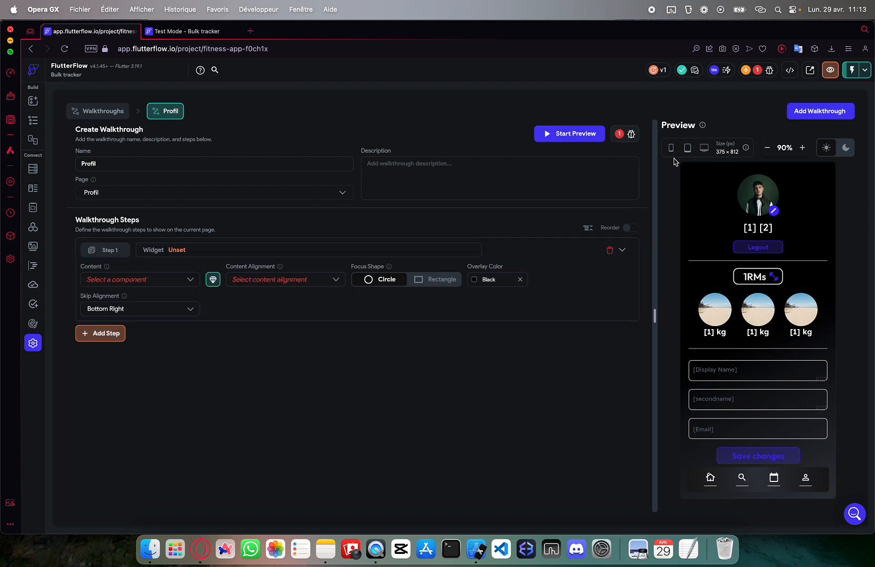
left_click(206, 250)
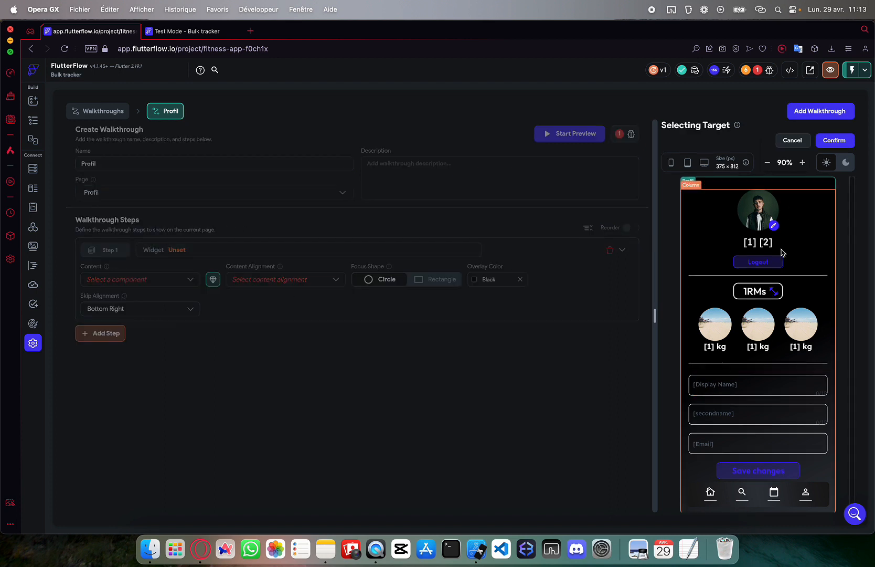
left_click(774, 227)
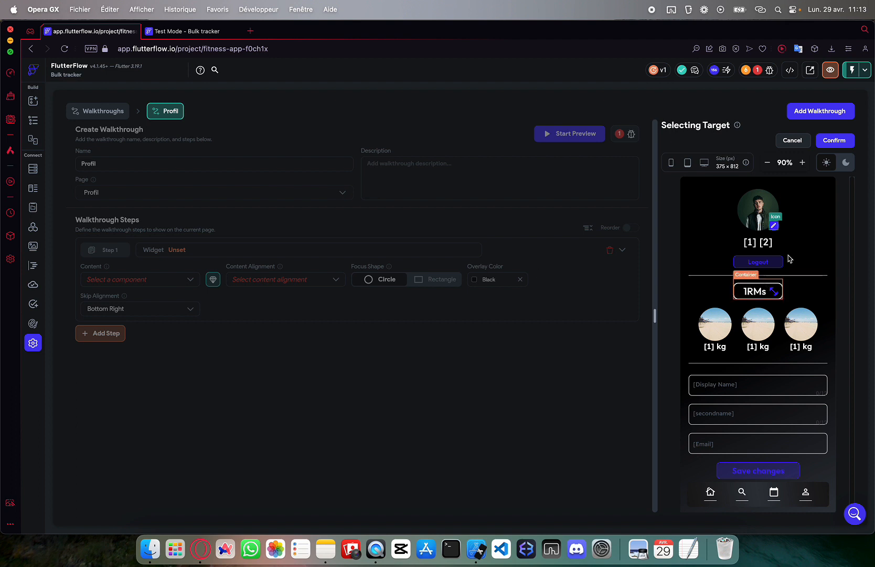
left_click(834, 140)
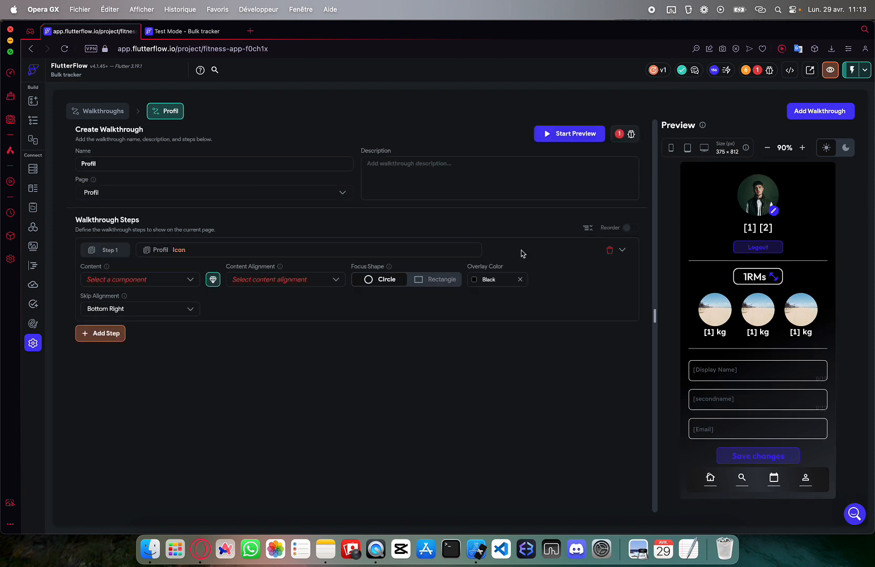
Set step 1's content to the Walktrought component and pass "Change your profil picture" as its texte parameter
left_click(164, 278)
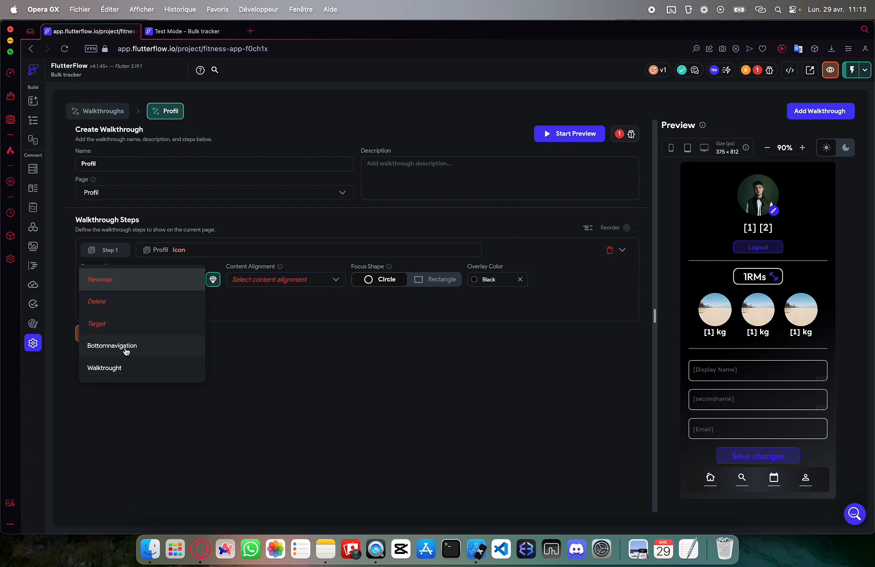
left_click(116, 367)
left_click(212, 279)
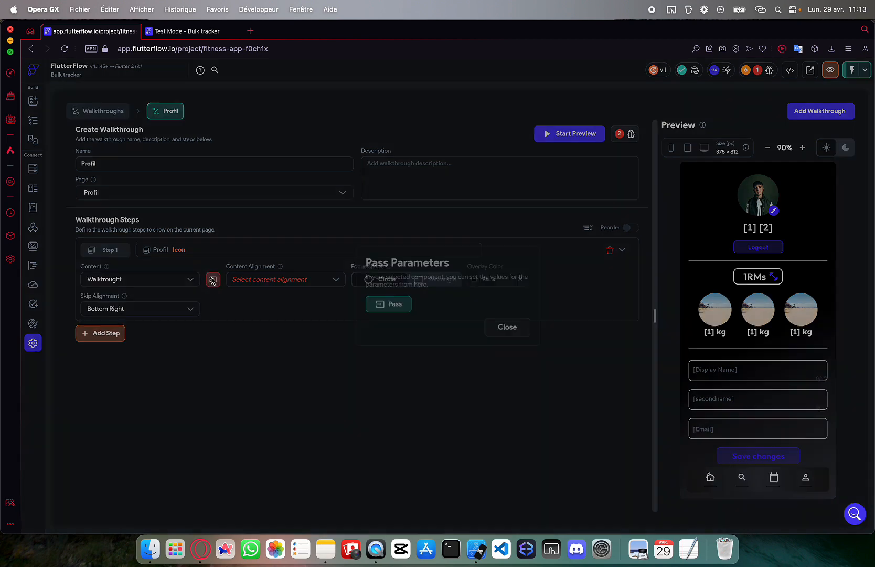
left_click(374, 305)
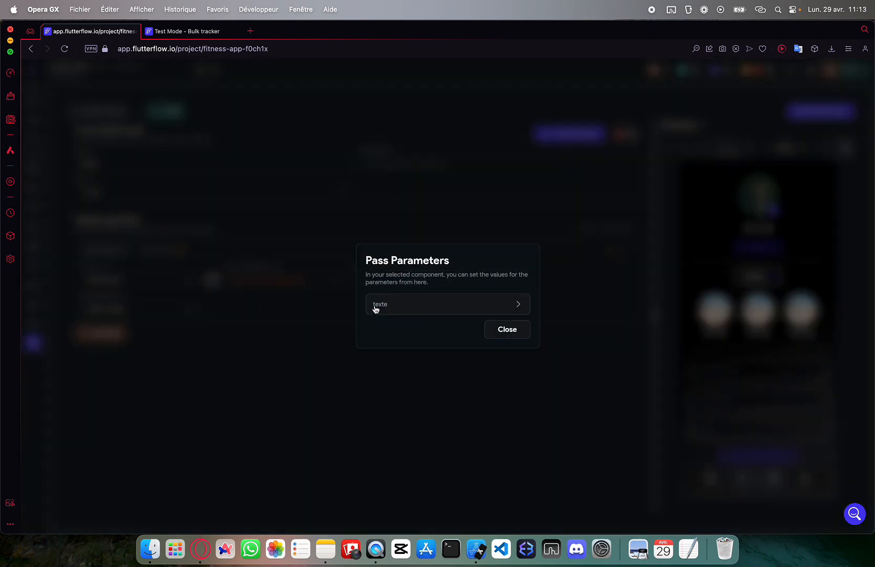
left_click(433, 312)
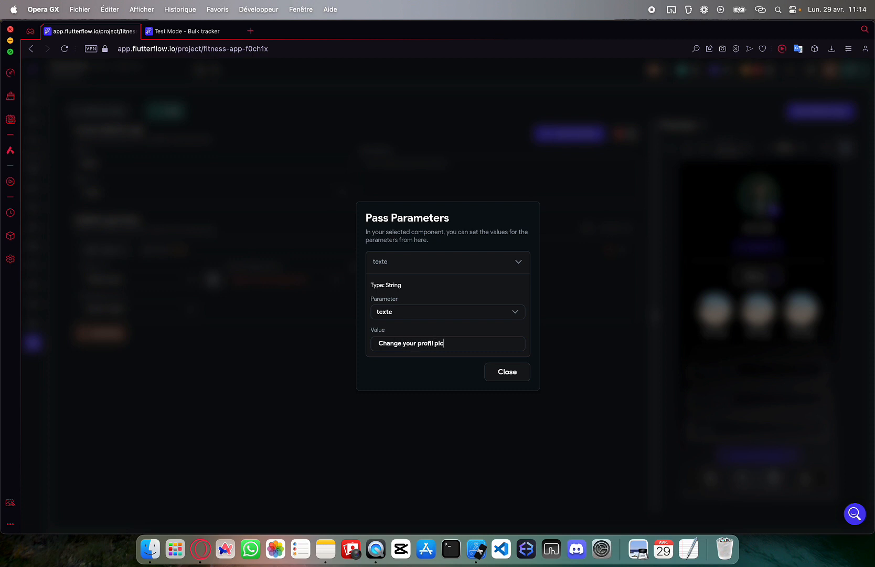
left_click(502, 372)
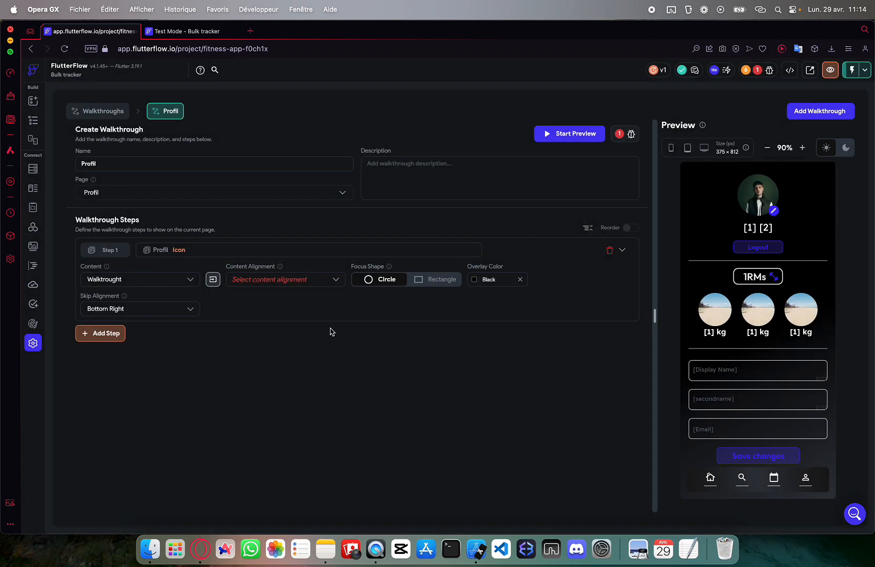
Set step 1's content alignment to bottom and preview the walkthrough
left_click(310, 284)
left_click(262, 305)
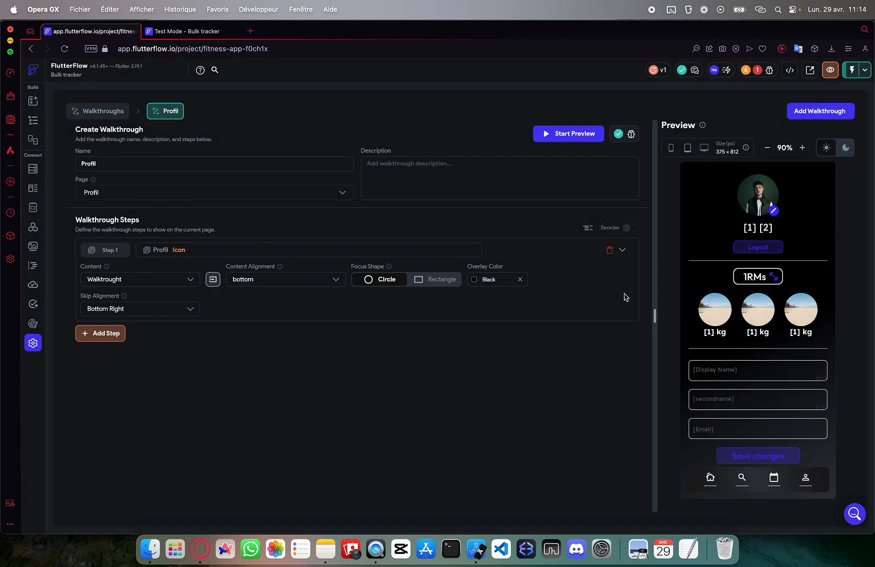
left_click(577, 133)
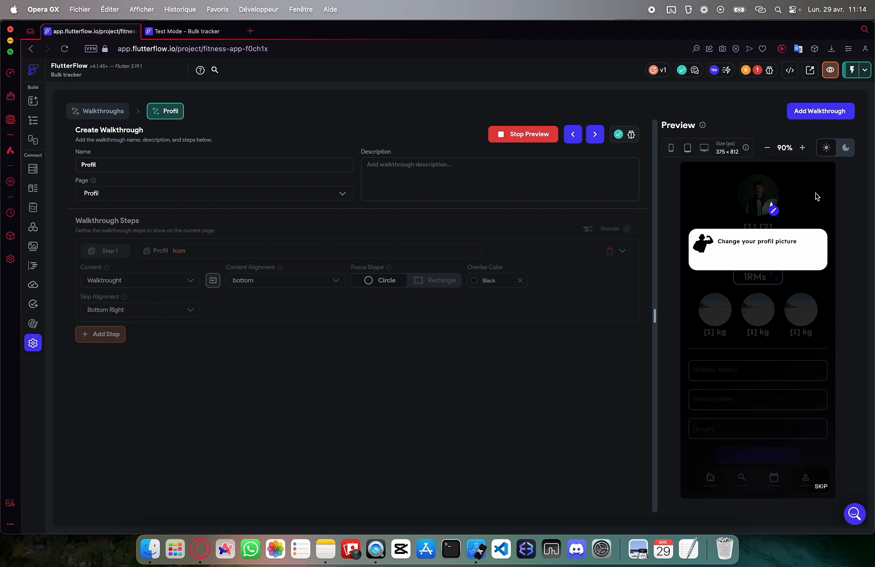
left_click(529, 132)
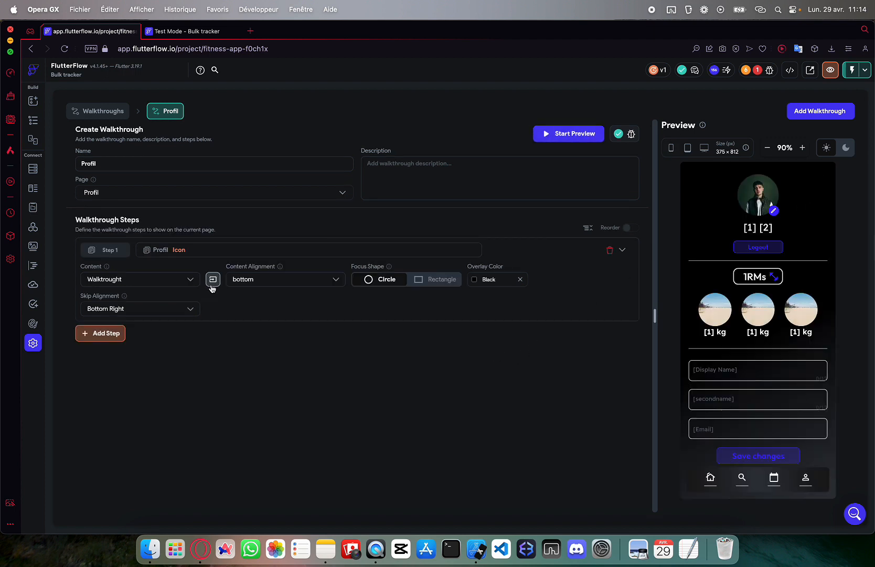
Add a second step targeting the row of three 1RM images, using Walktrought content with texte "See your main statistics"
left_click(100, 332)
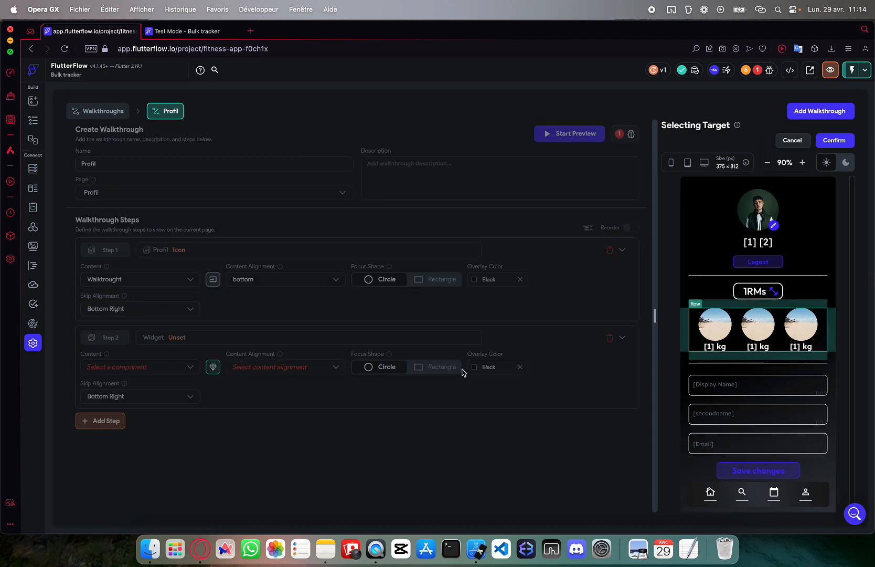
left_click(833, 146)
left_click(131, 366)
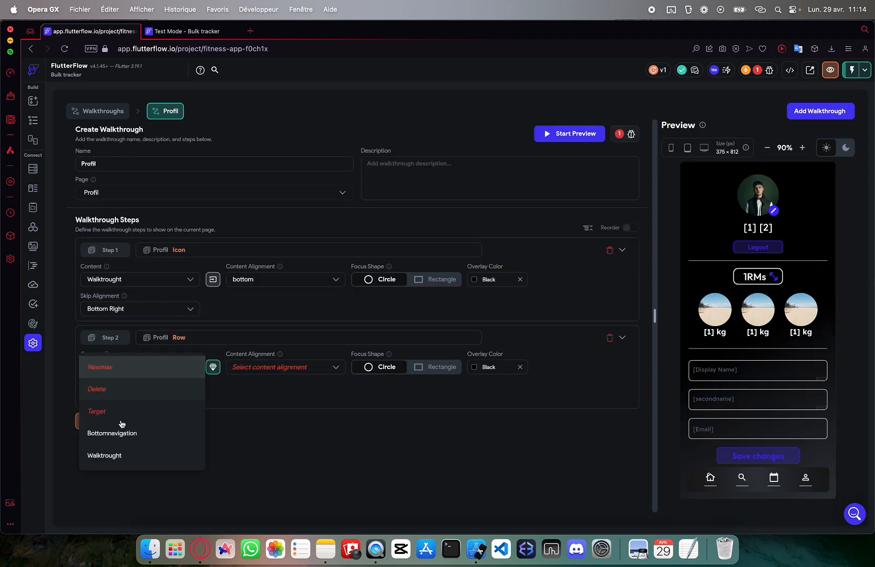
left_click(121, 425)
left_click(387, 303)
left_click(402, 343)
type("See")
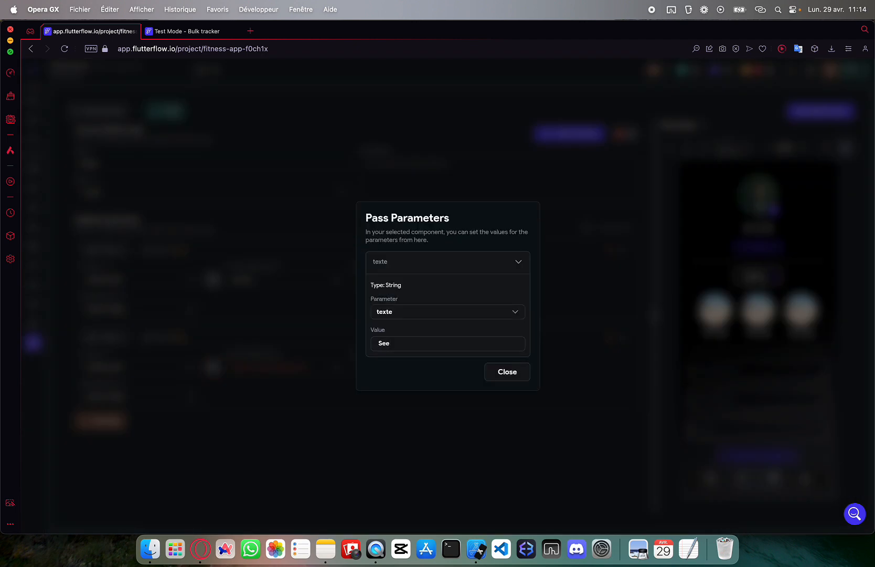
type(" your main statistics")
left_click(507, 371)
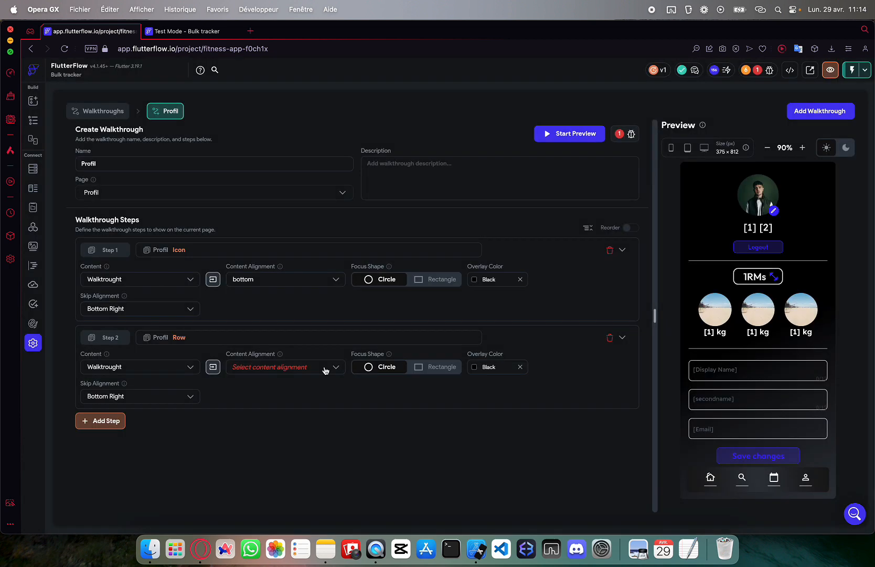
Set step 2's content alignment to bottom and focus shape to Rectangle, and run through the walkthrough preview
left_click(324, 366)
left_click(252, 393)
left_click(435, 367)
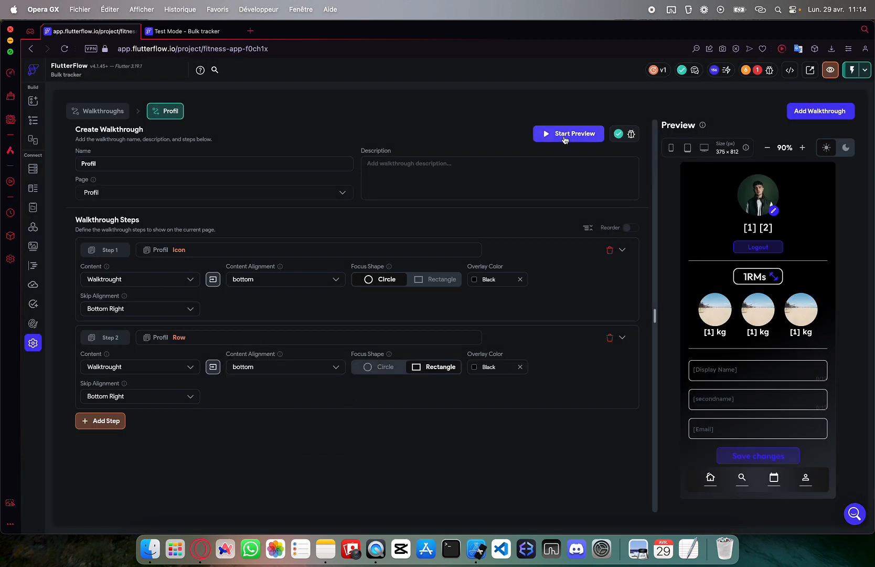
left_click(569, 133)
left_click(594, 134)
left_click(603, 135)
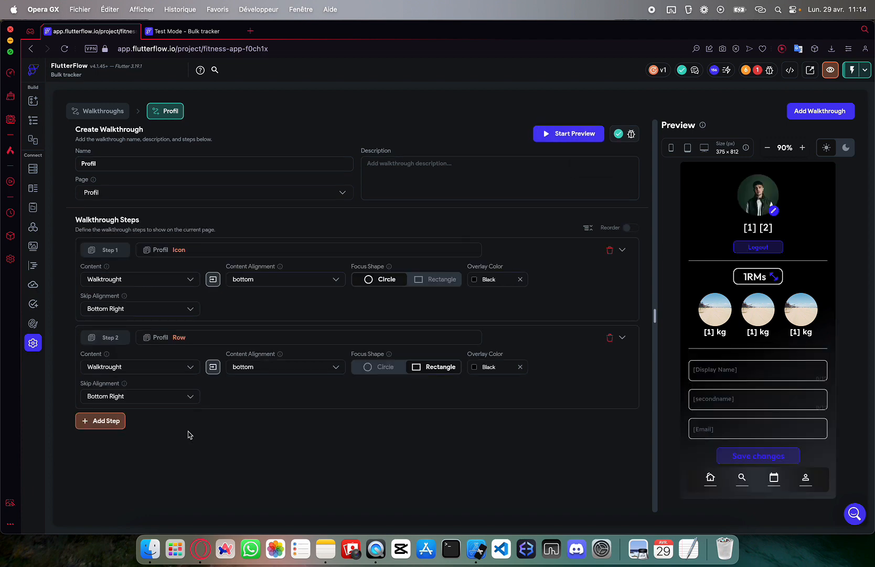
Add a third walkthrough step targeting the Row that holds the Display Name field
left_click(100, 420)
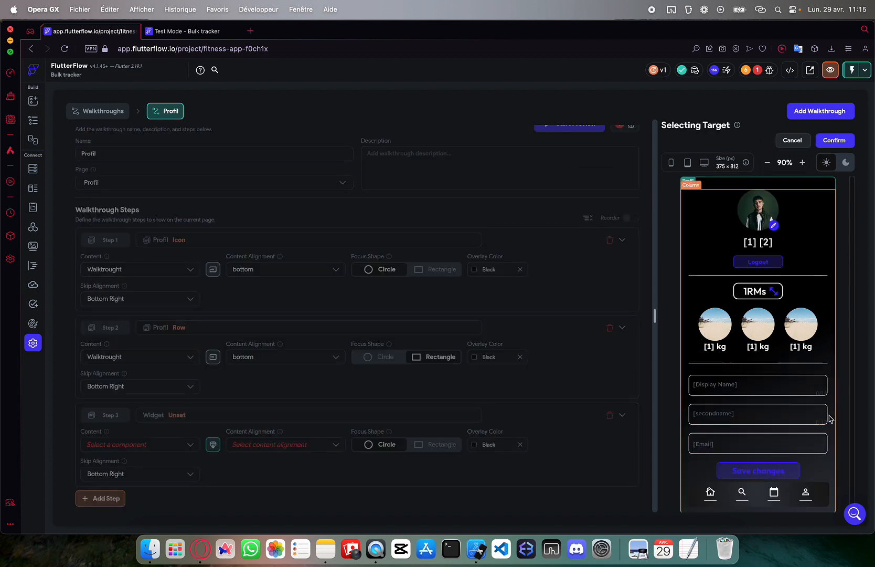
left_click(691, 388)
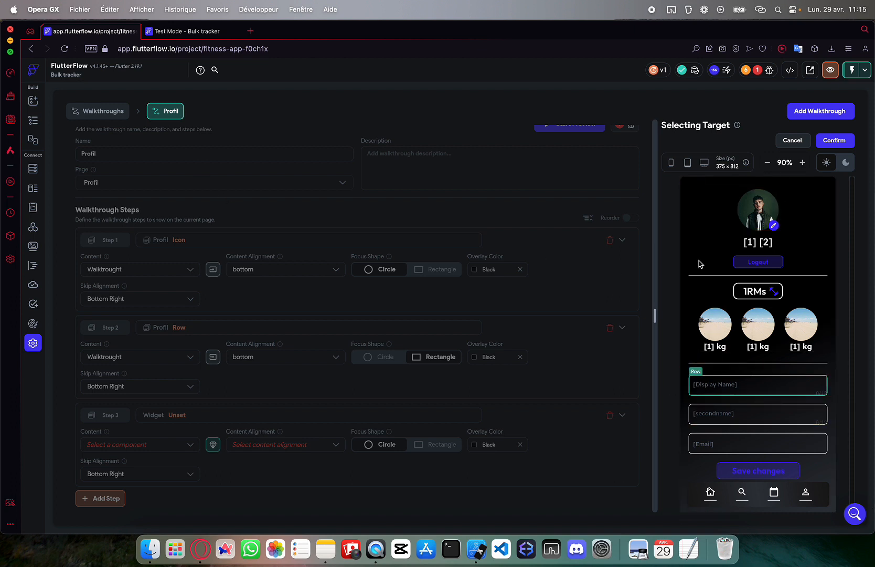
left_click(834, 140)
Configure step 3 with Walktrought content, texte "Chnge your own name", bottom content alignment and a Rectangle focus shape
left_click(125, 444)
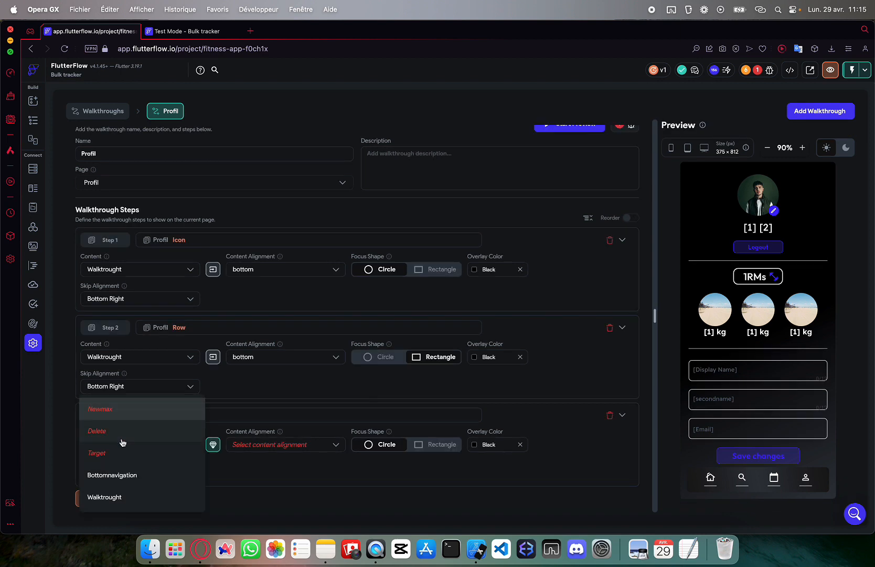
left_click(114, 496)
left_click(404, 303)
type("Chn")
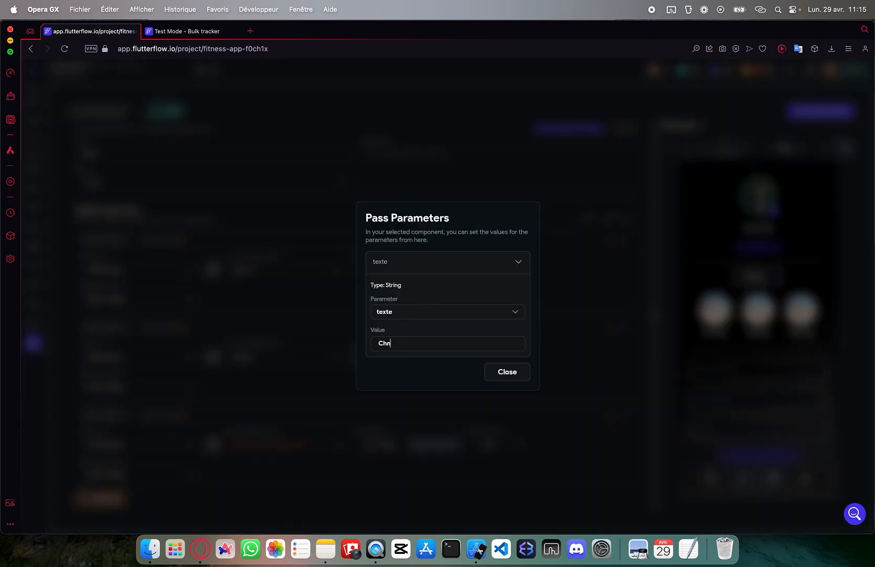
type("ge your own name")
left_click(507, 372)
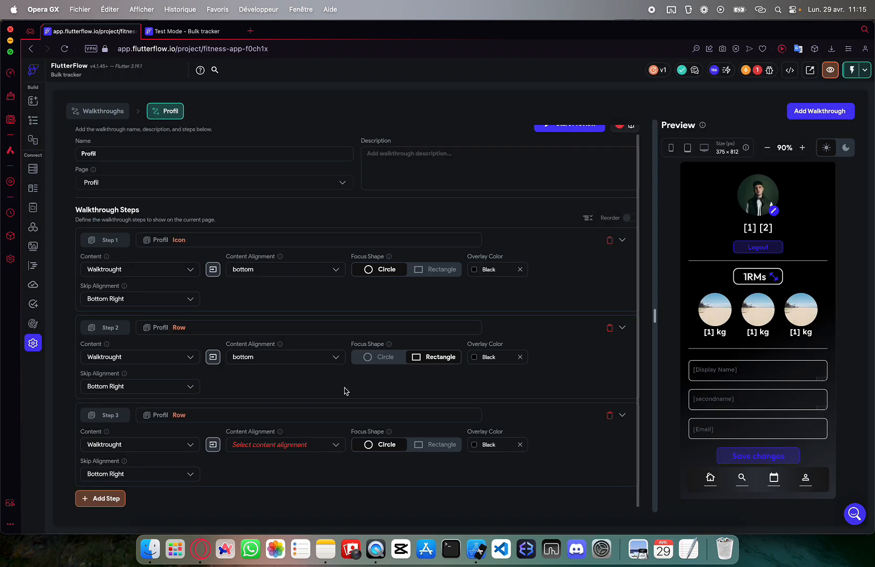
left_click(282, 444)
left_click(242, 452)
Add a fourth walkthrough step targeting the Logout button's Container
left_click(99, 498)
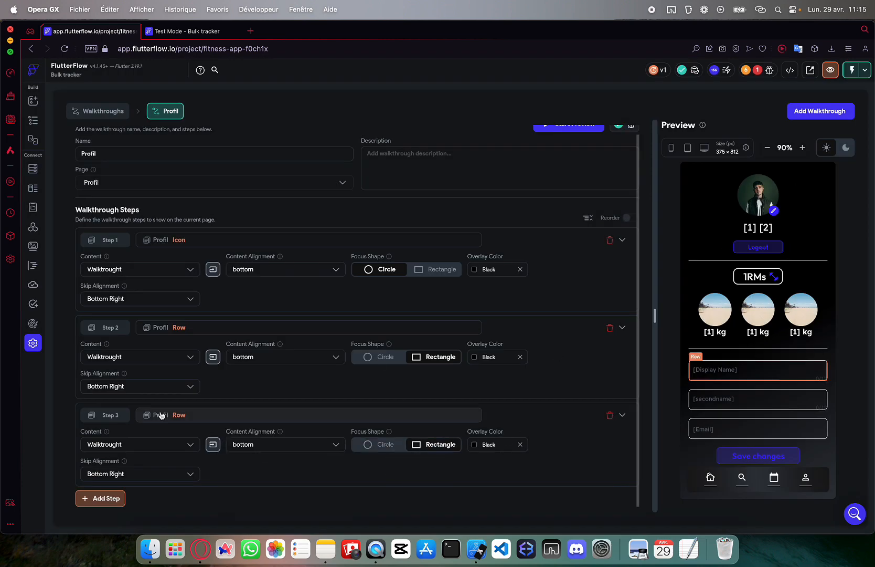
left_click(221, 413)
left_click(740, 268)
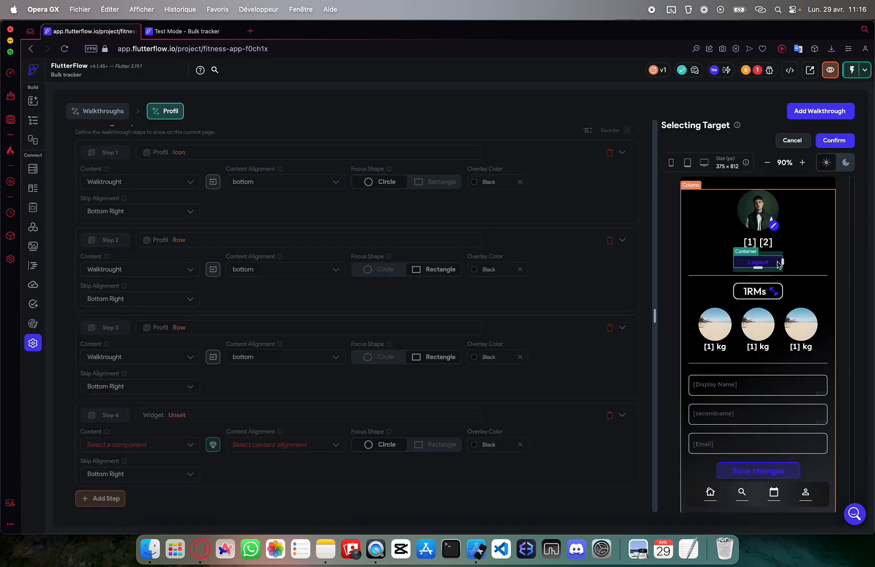
left_click(833, 139)
Set step 4's content to Walktrought and pass a texte value beginning with "Logout from the"
left_click(143, 442)
left_click(129, 492)
left_click(213, 445)
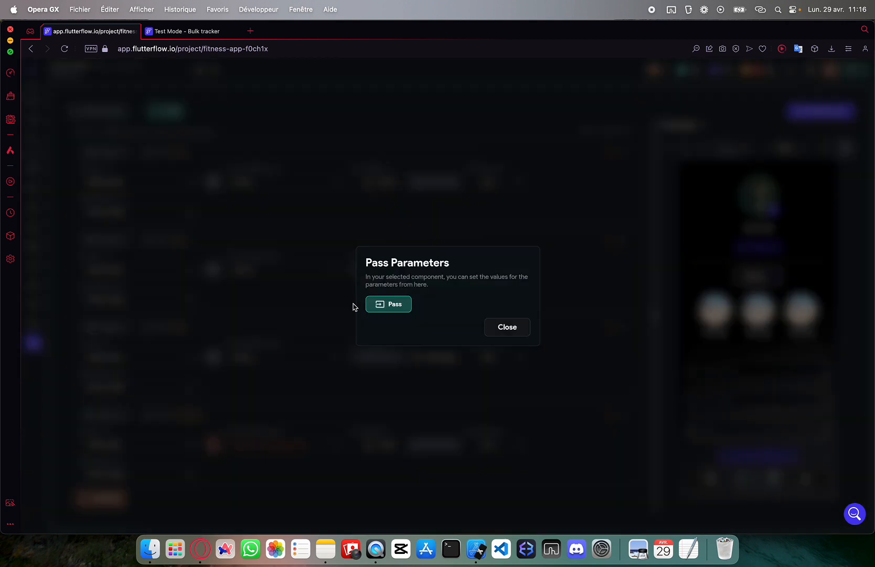
left_click(387, 304)
left_click(393, 344)
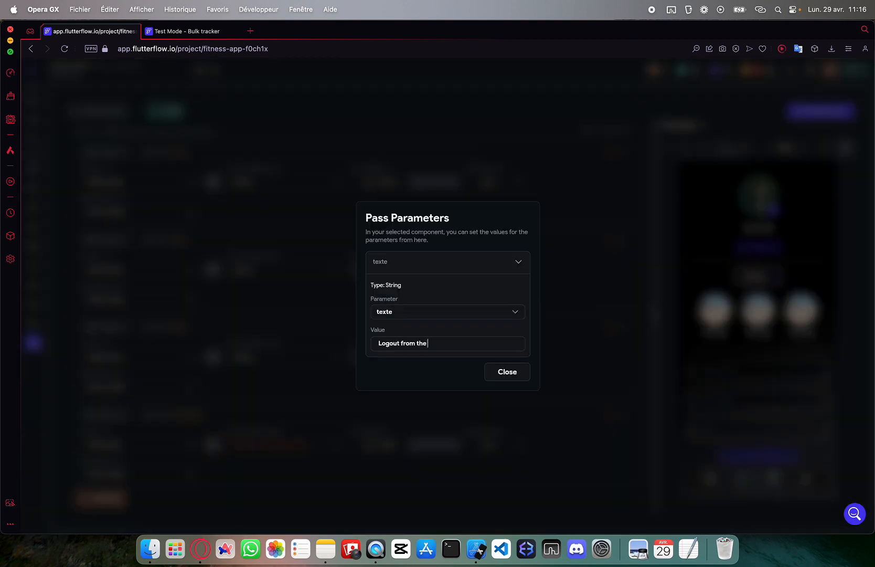
left_click(501, 372)
Set step 4's content alignment to bottom and focus shape to Rectangle, and add the completed walkthrough to the project
left_click(286, 444)
left_click(275, 452)
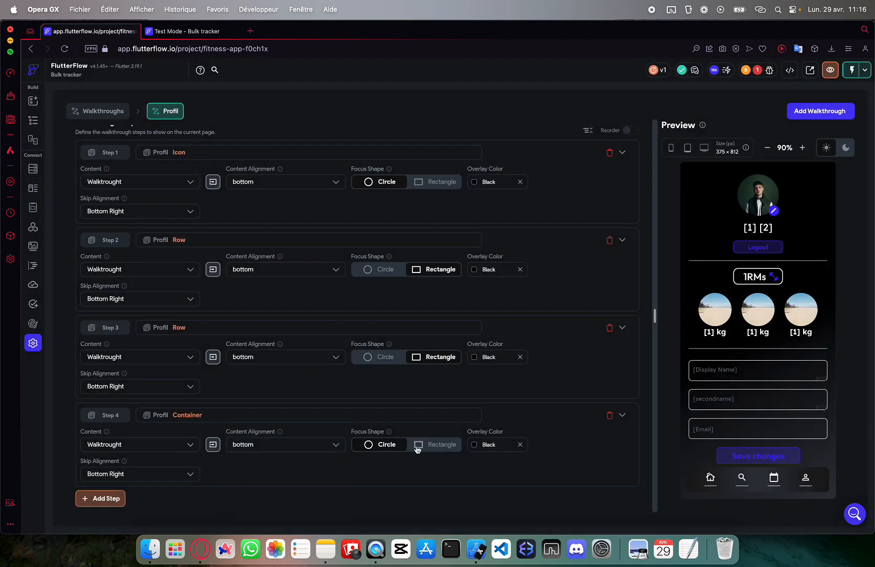
left_click(418, 445)
scroll(409, 279, "up", 3)
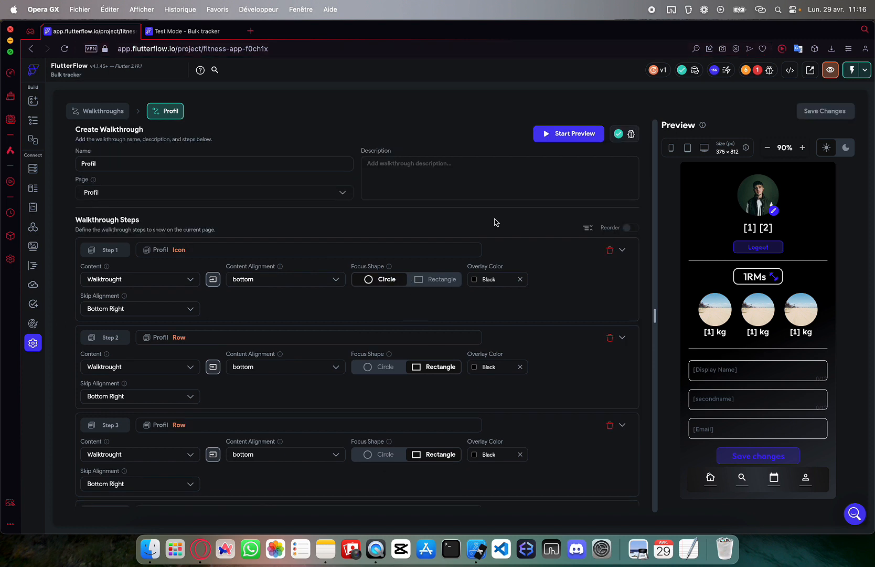
Return to the Profil page in the widget tree and select its root Profil scaffold
left_click(41, 122)
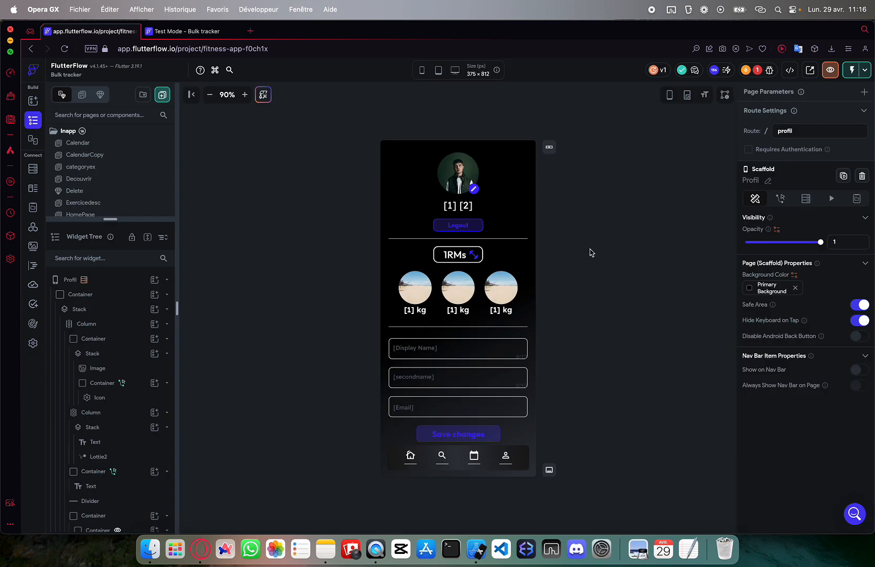
left_click(399, 150)
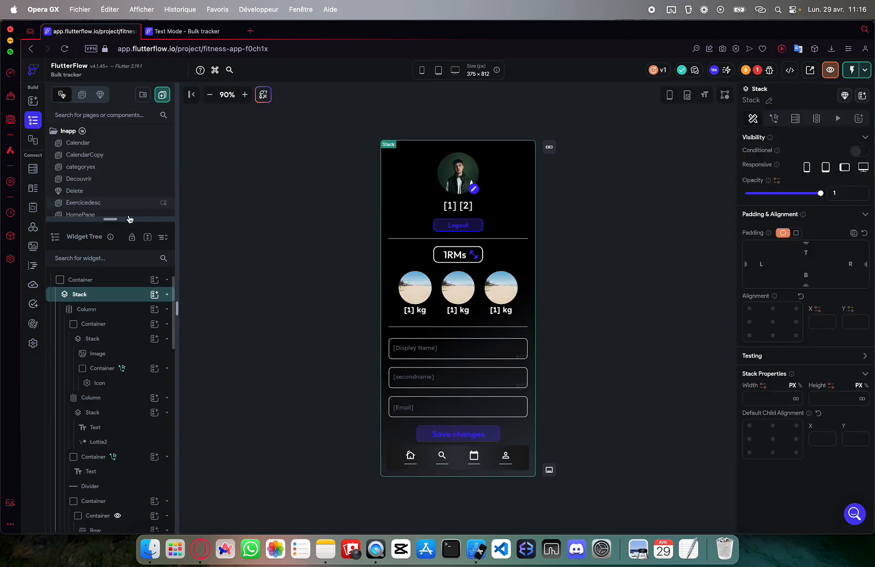
left_click(106, 283)
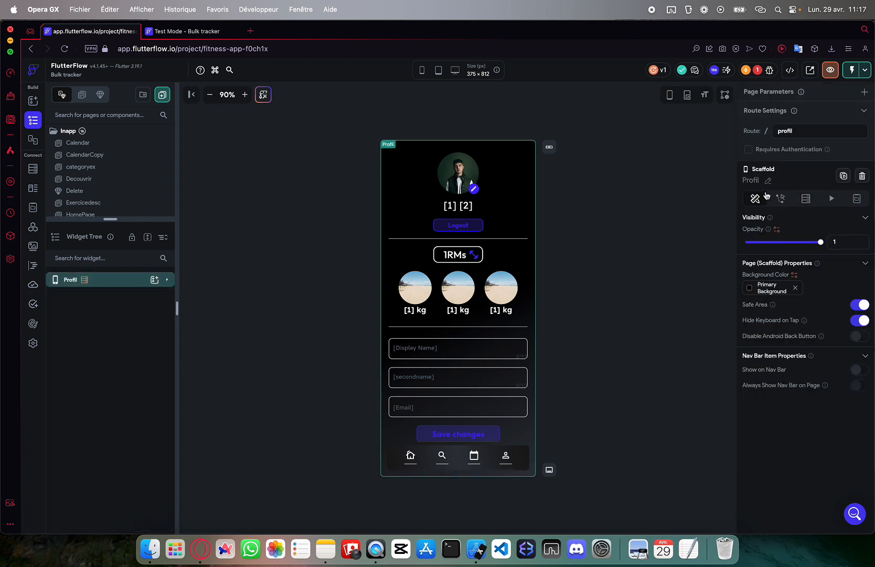
Add an On Page Load action to the Profil page that starts the Profil walkthrough
left_click(780, 197)
left_click(797, 297)
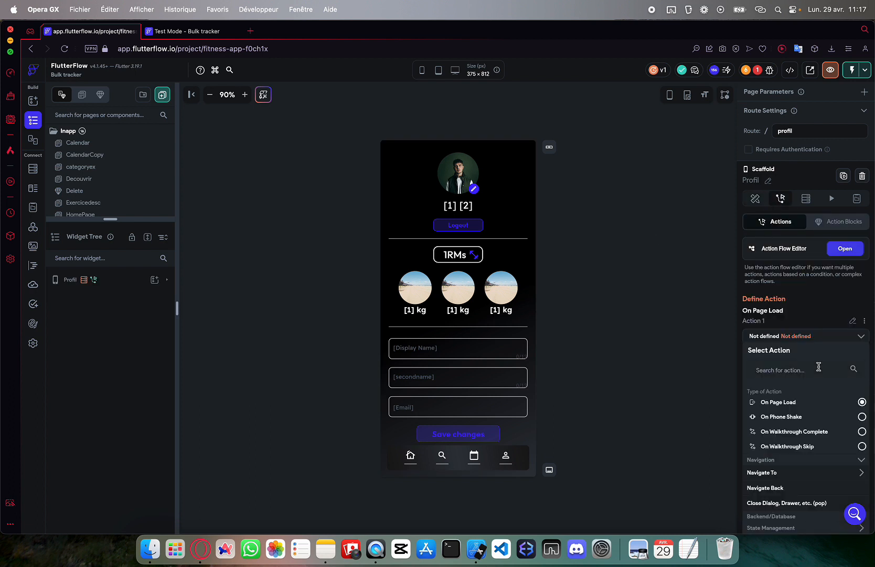
scroll(818, 366, "down", 1)
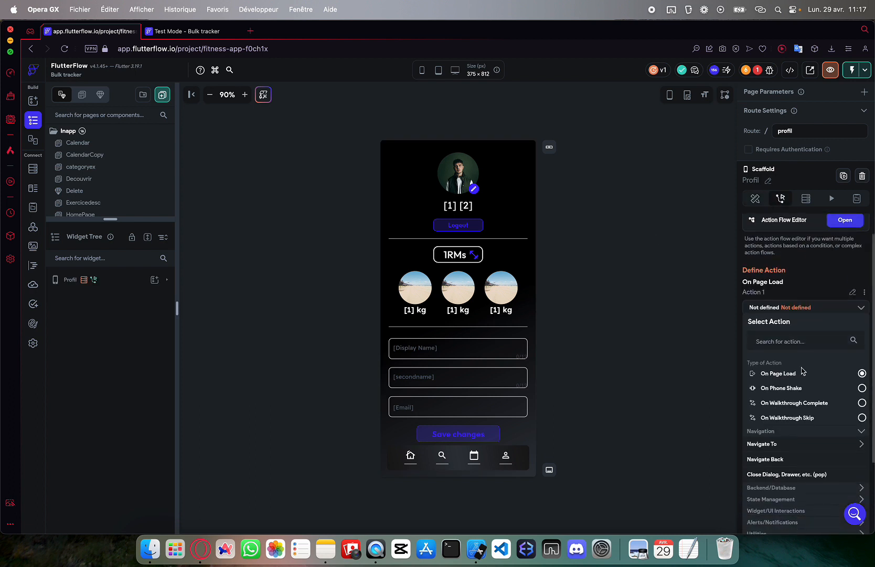
left_click(788, 342)
type("wal")
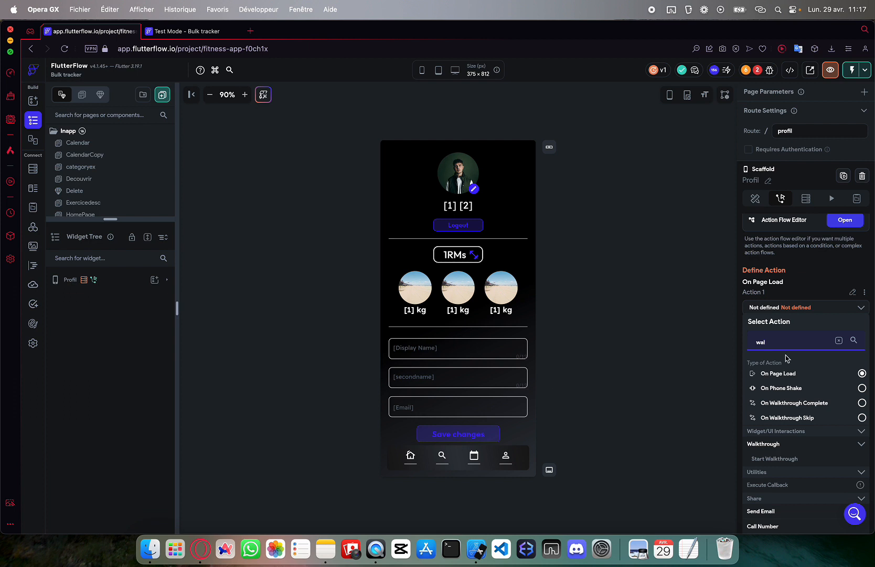
left_click(775, 458)
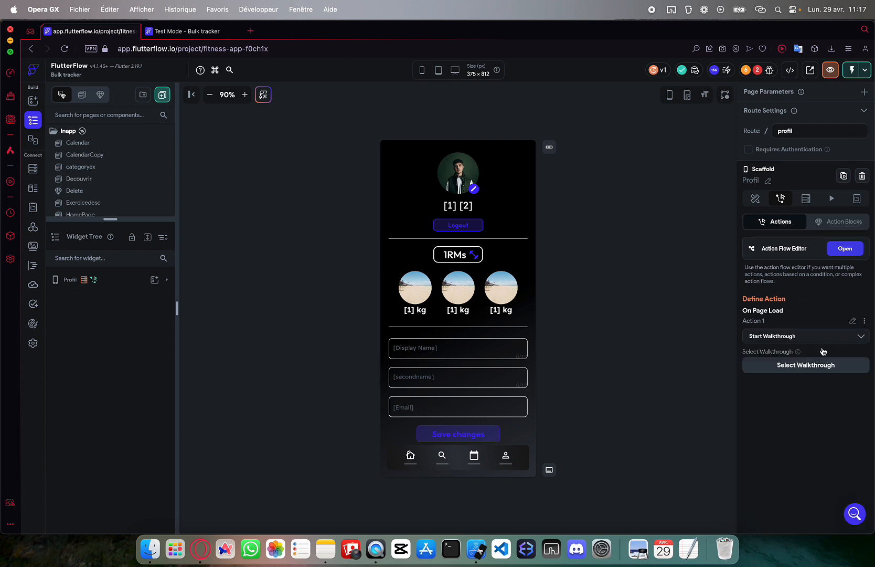
left_click(808, 365)
left_click(783, 408)
left_click(844, 248)
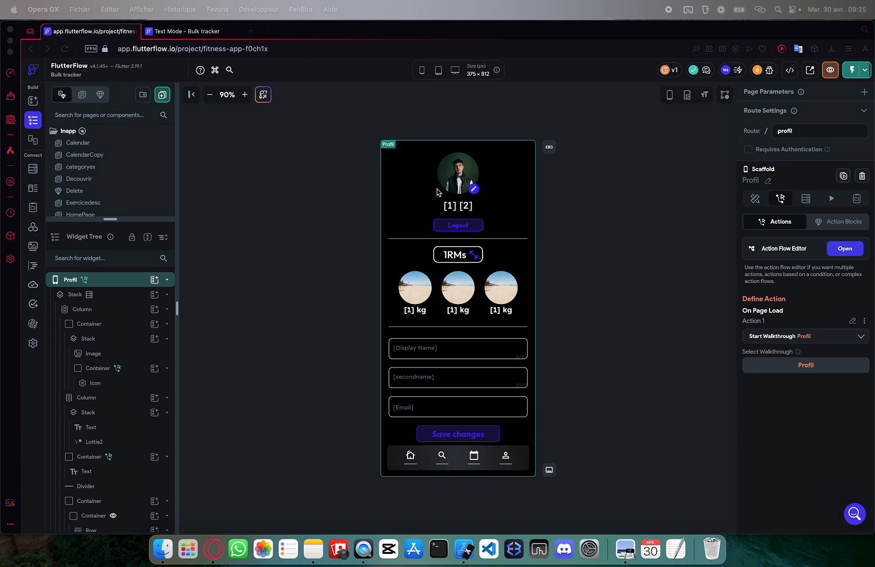
Switch to the Test Mode session and check the walkthrough launch by visiting Calendar and returning to the Profil page
left_click(218, 32)
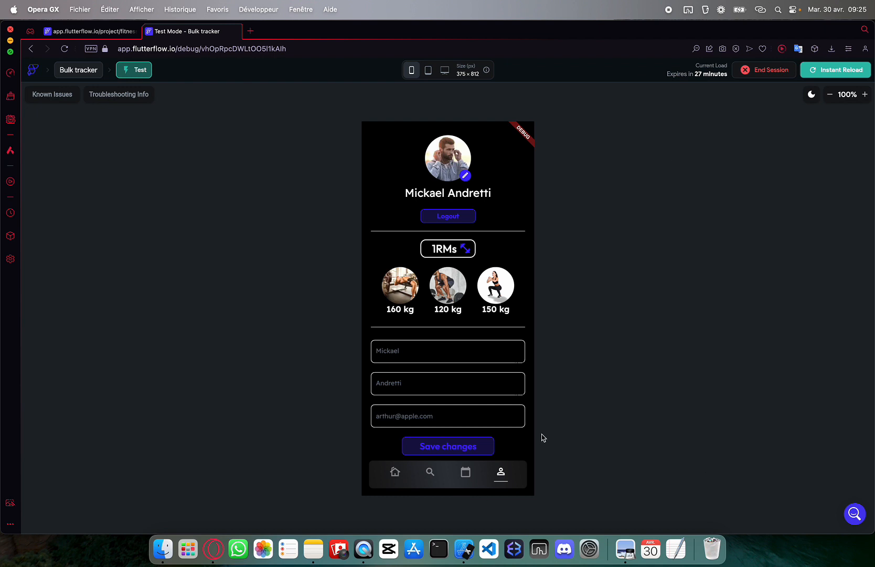
left_click(467, 472)
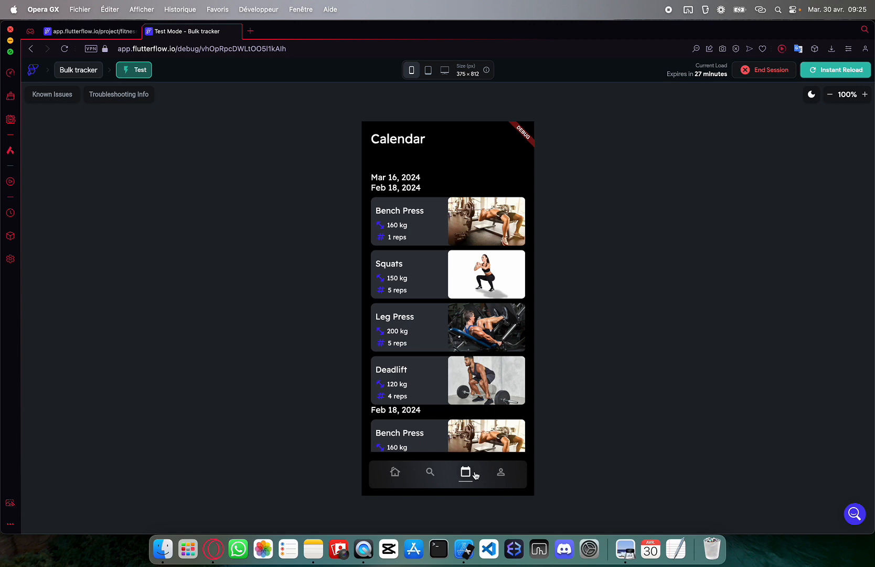
left_click(498, 475)
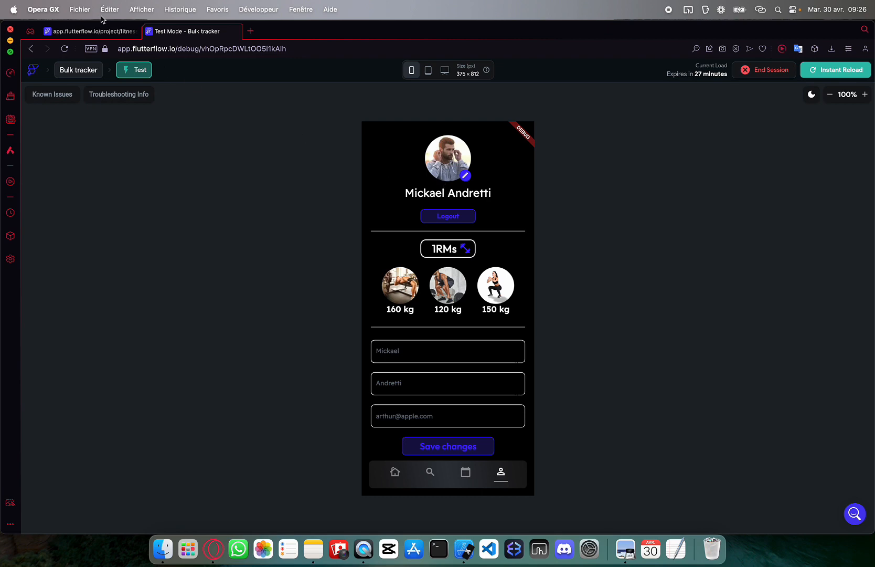
Back in the project, add a Wait (Delay) action to the Profil page's On Page Load flow and move it before Start Walkthrough
left_click(92, 31)
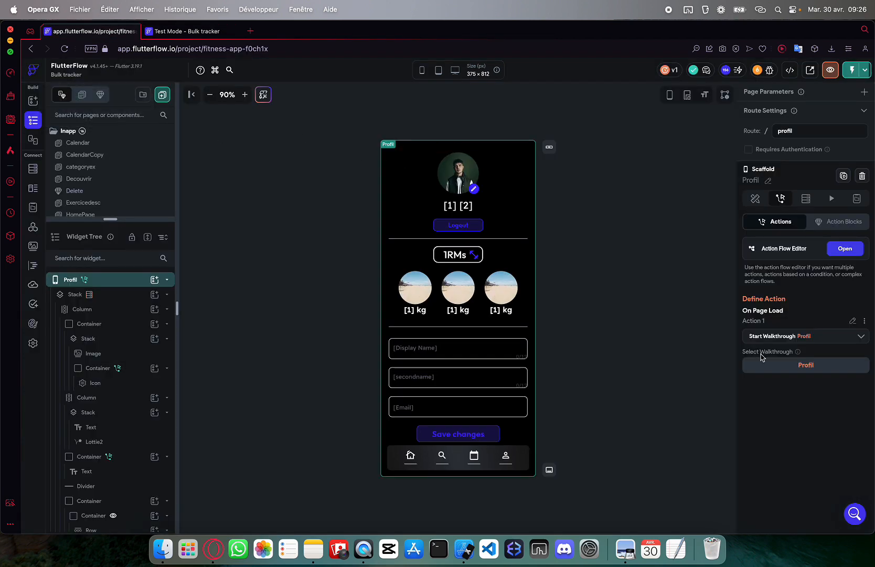
left_click(846, 251)
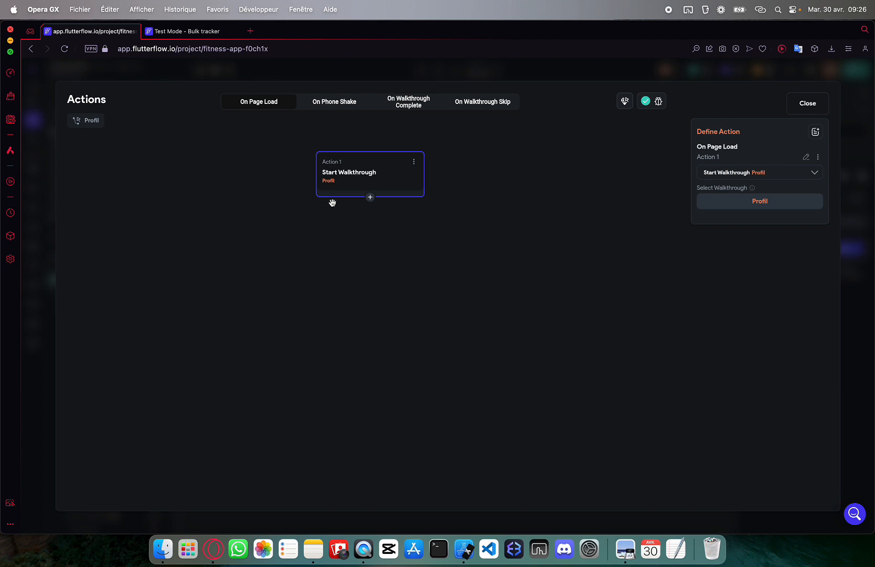
left_click(414, 163)
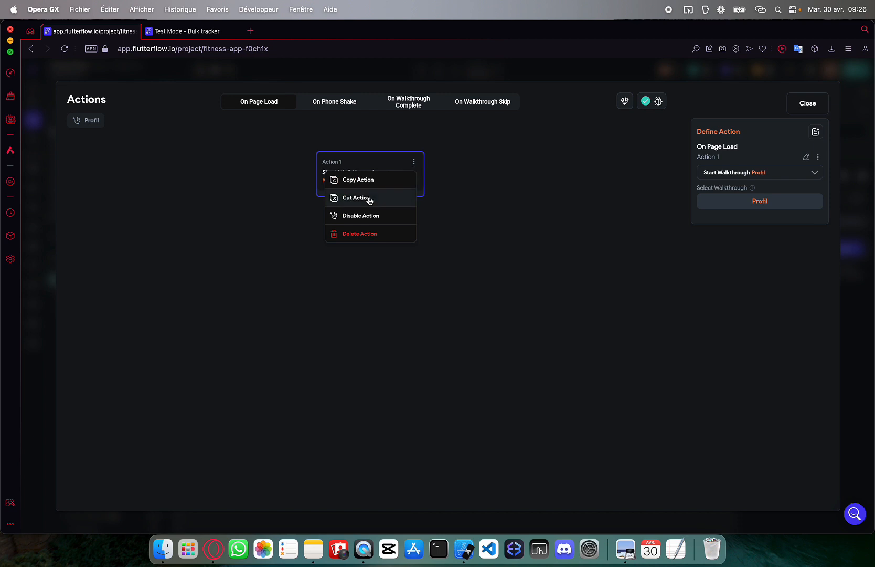
left_click(396, 185)
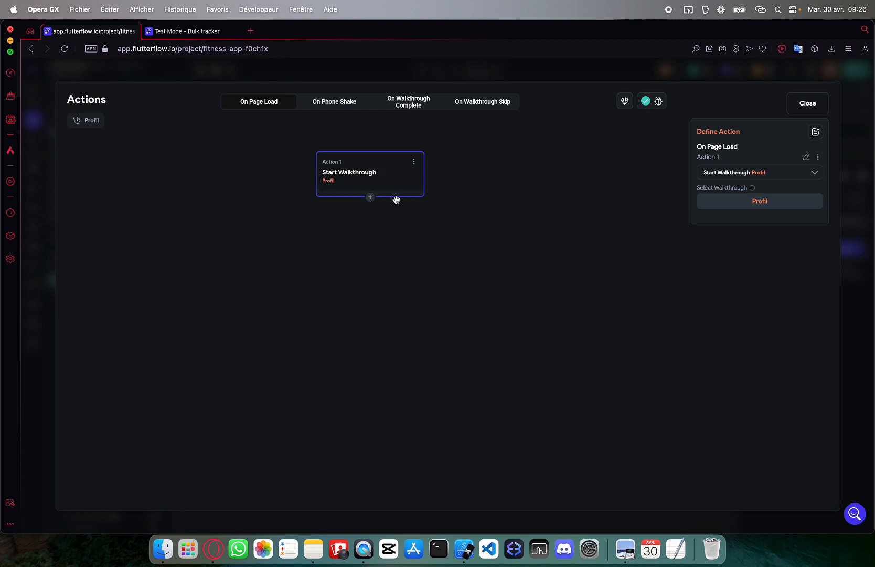
left_click(371, 197)
left_click(371, 217)
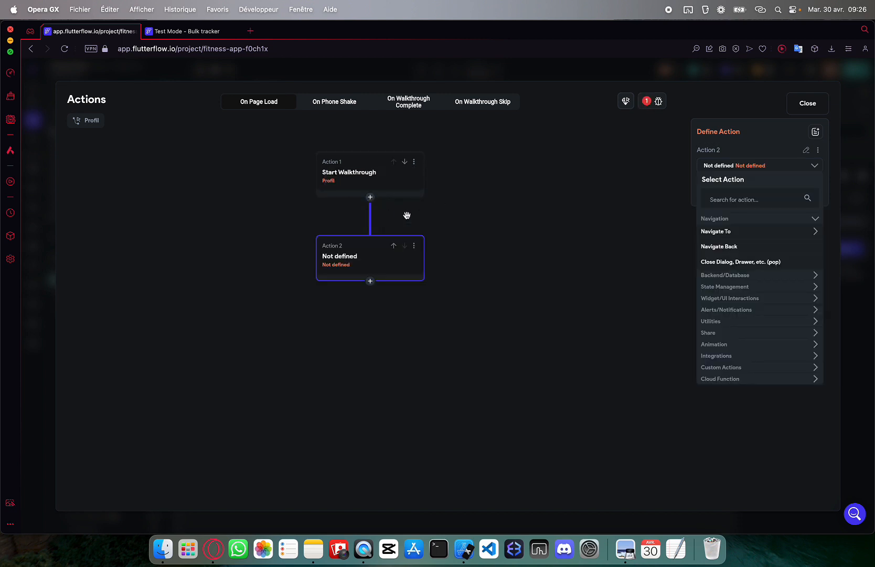
left_click(740, 195)
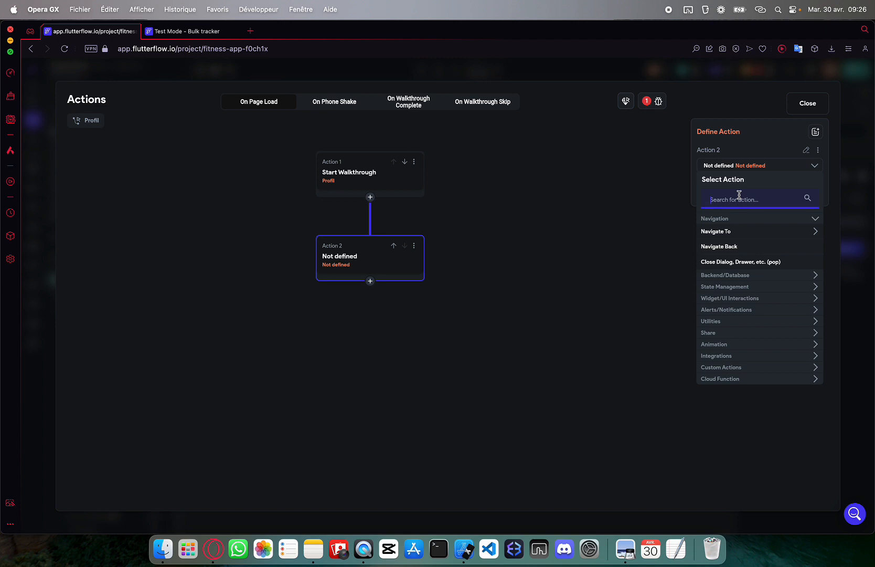
type("Wait")
left_click(716, 230)
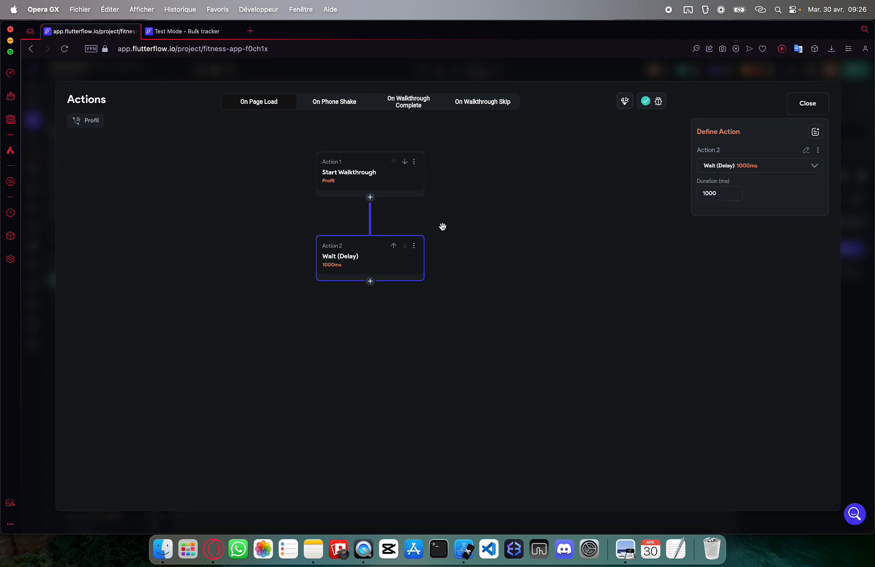
left_click(395, 246)
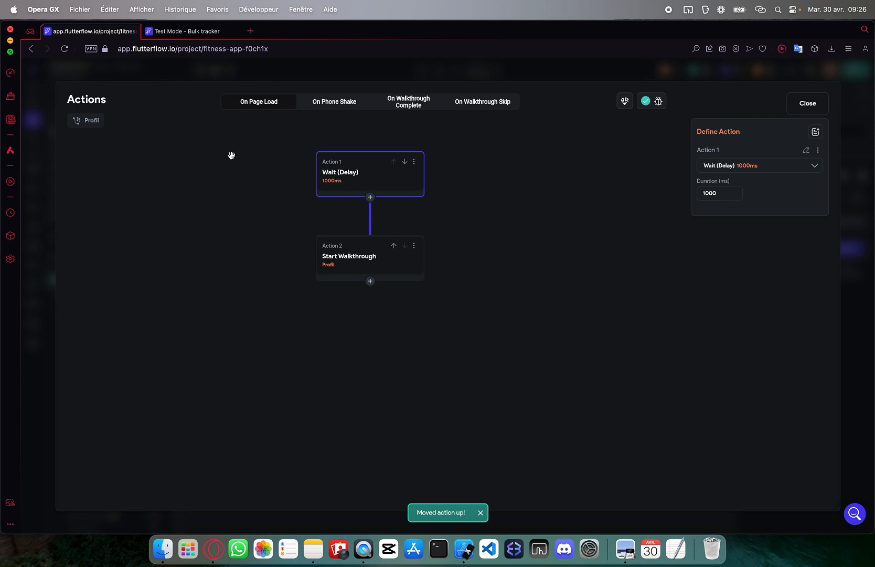
In Test Mode, skip the home page walkthrough and check whether the Profil page's walkthrough starts
left_click(186, 31)
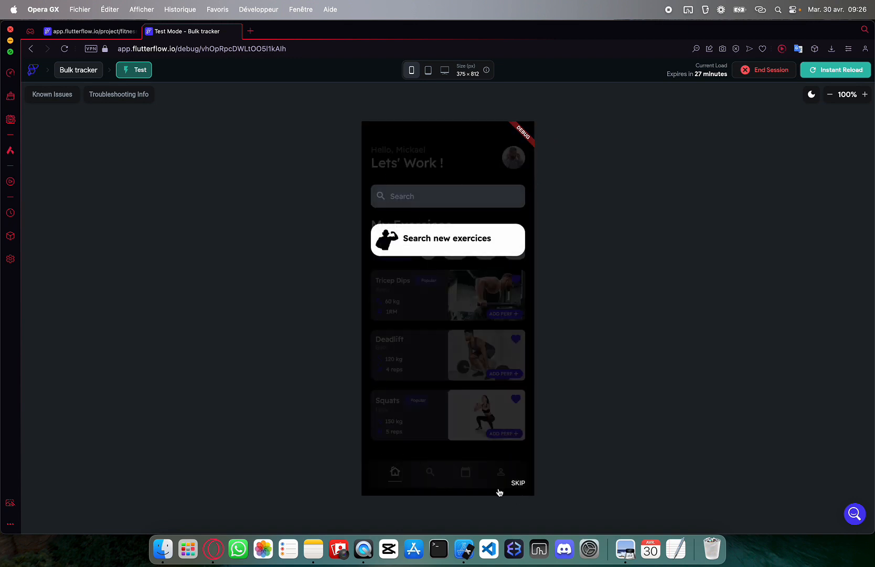
left_click(517, 483)
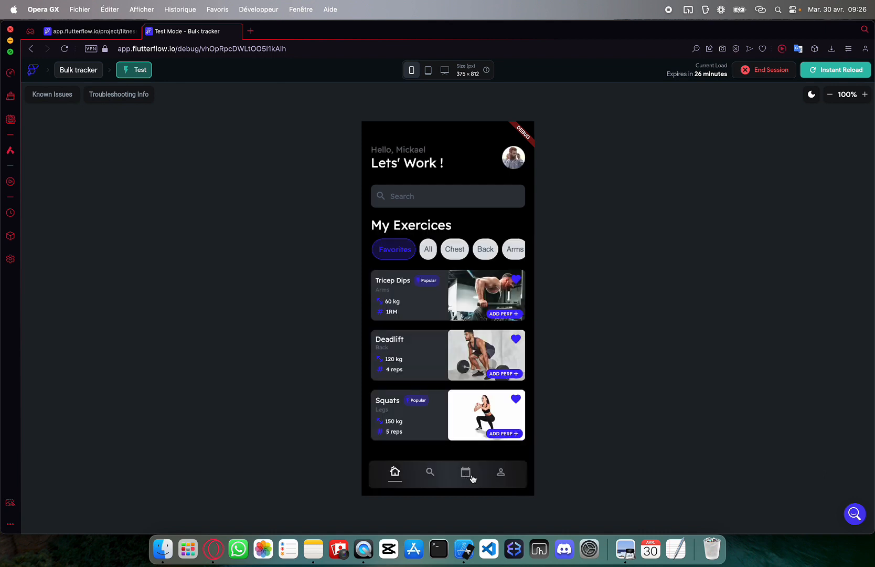
left_click(500, 477)
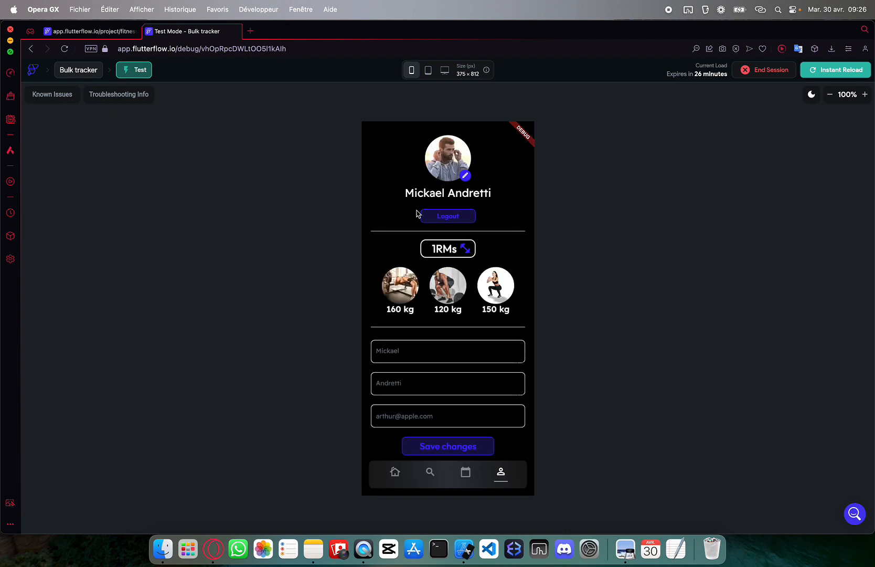
scroll(417, 213, "down", 2)
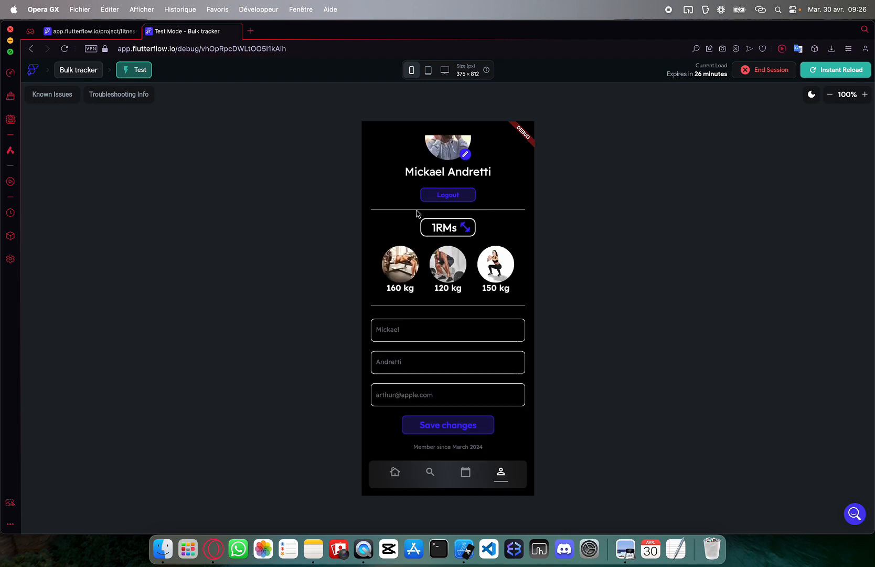
scroll(417, 213, "up", 3)
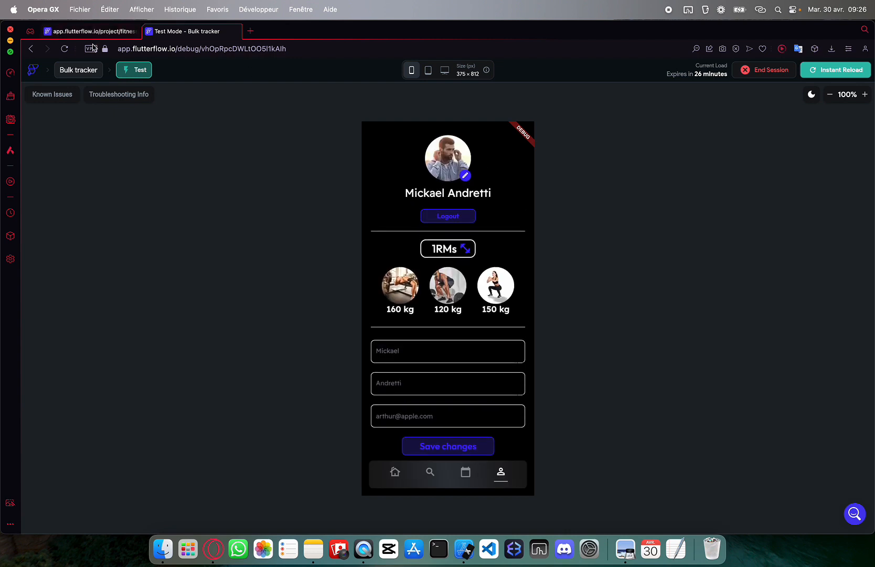
Set the Wait action's duration to 4000 ms in the Profil page's On Page Load flow and close the flow editor
left_click(93, 33)
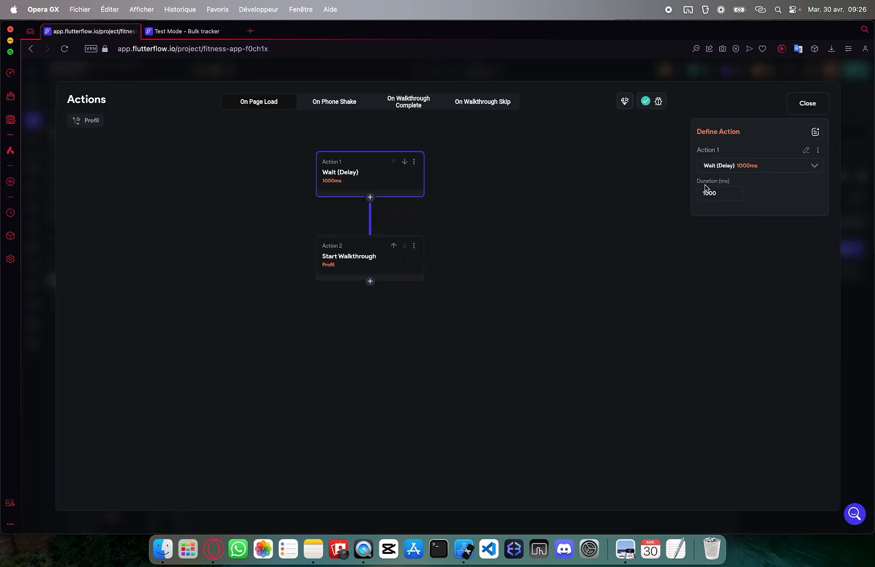
left_click_drag(722, 192, 609, 192)
type("4000")
left_click(567, 286)
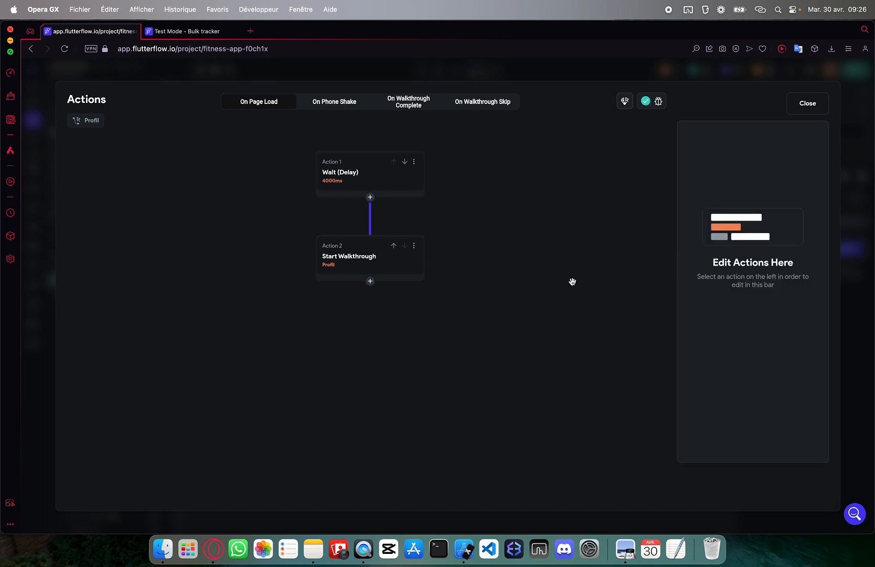
left_click(811, 105)
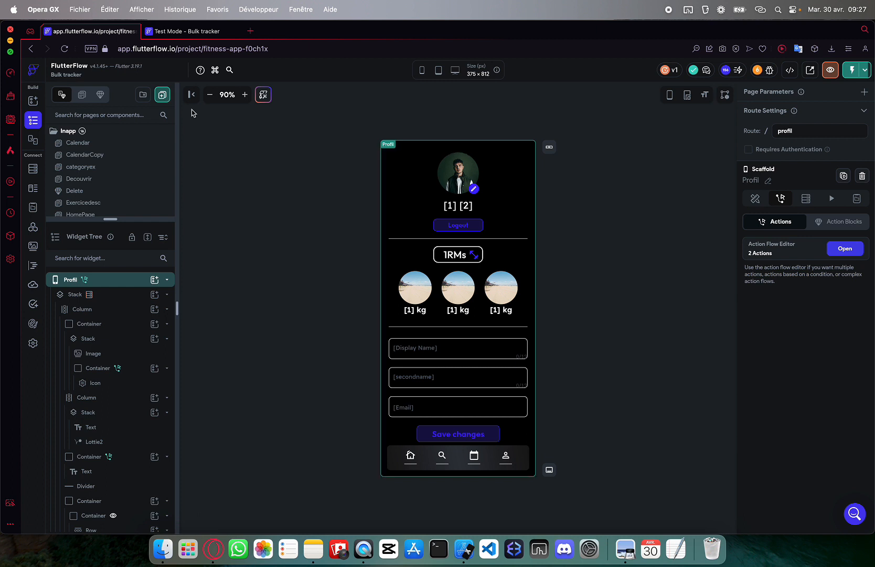
In Test Mode, open the Profil page and go through all four walkthrough messages to the end
left_click(189, 29)
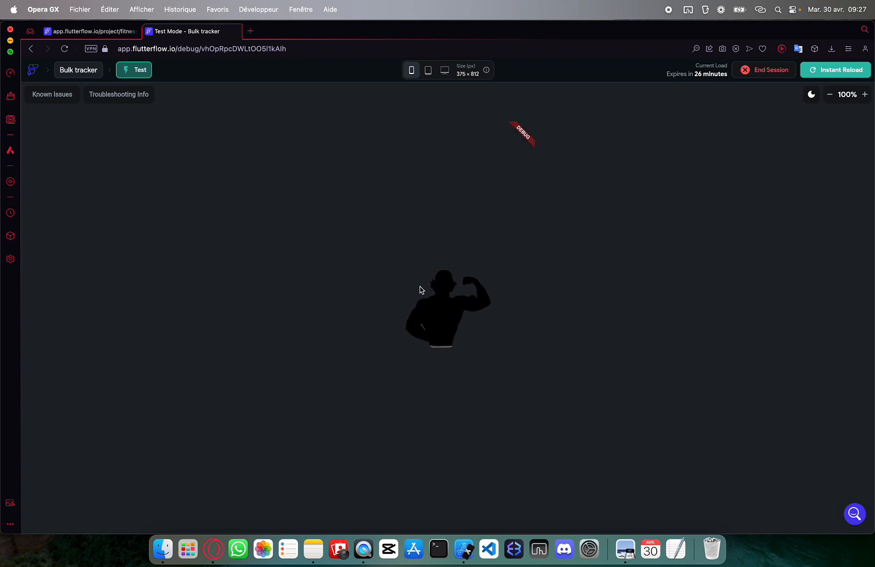
left_click(513, 480)
left_click(504, 474)
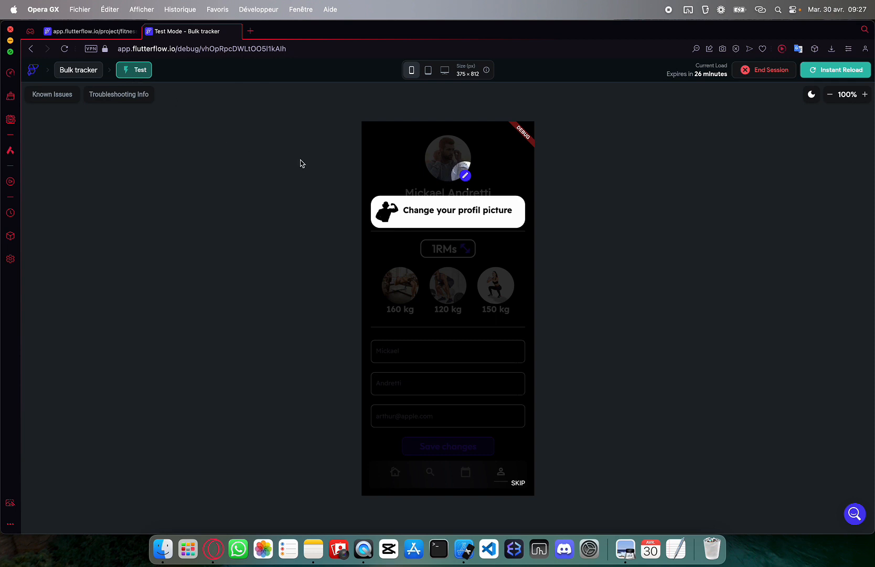
left_click(462, 286)
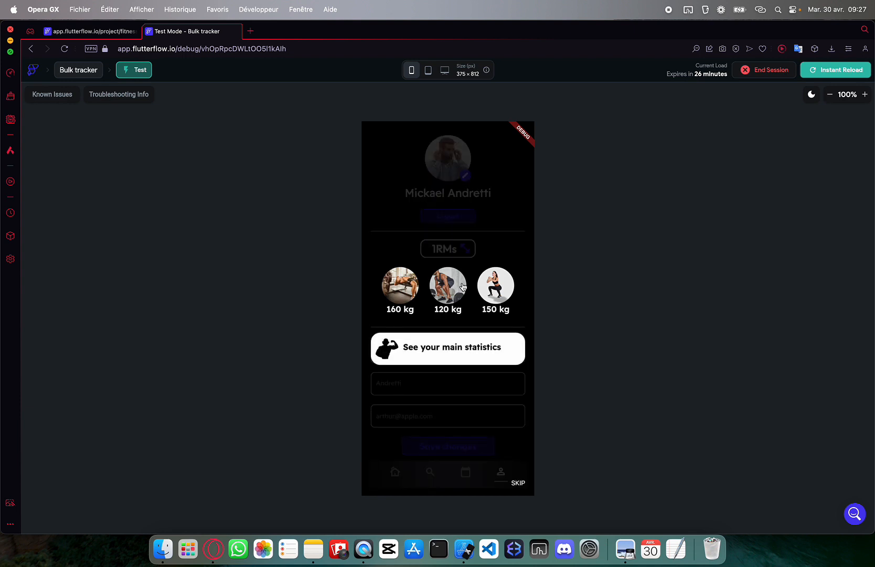
left_click(463, 286)
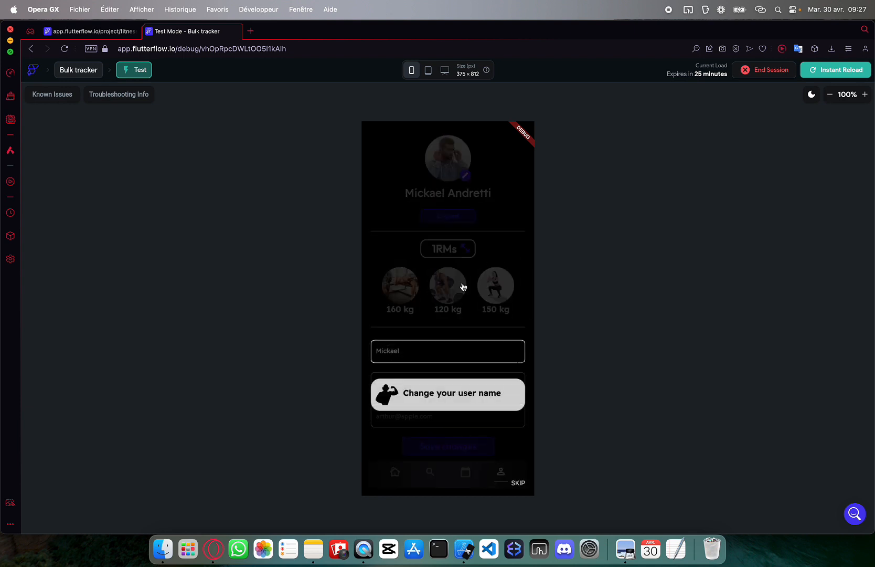
left_click(462, 287)
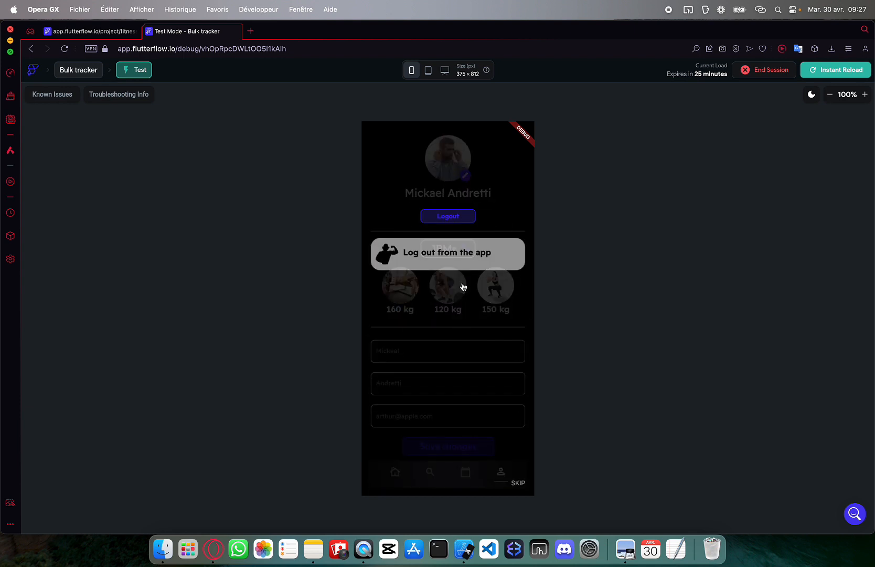
left_click(467, 300)
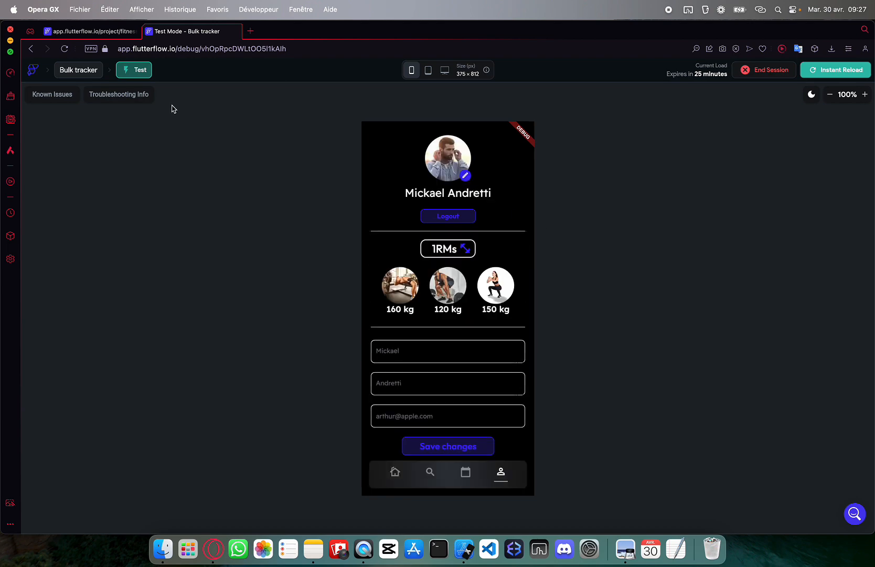
Set the Wait action's duration to 200 ms in the Profil page's On Page Load flow and close the flow editor
left_click(101, 39)
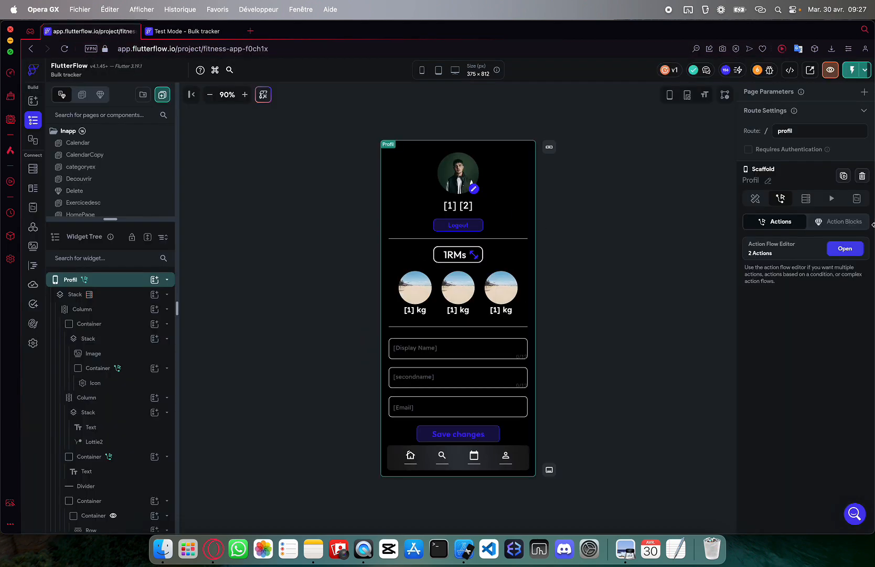
left_click(847, 247)
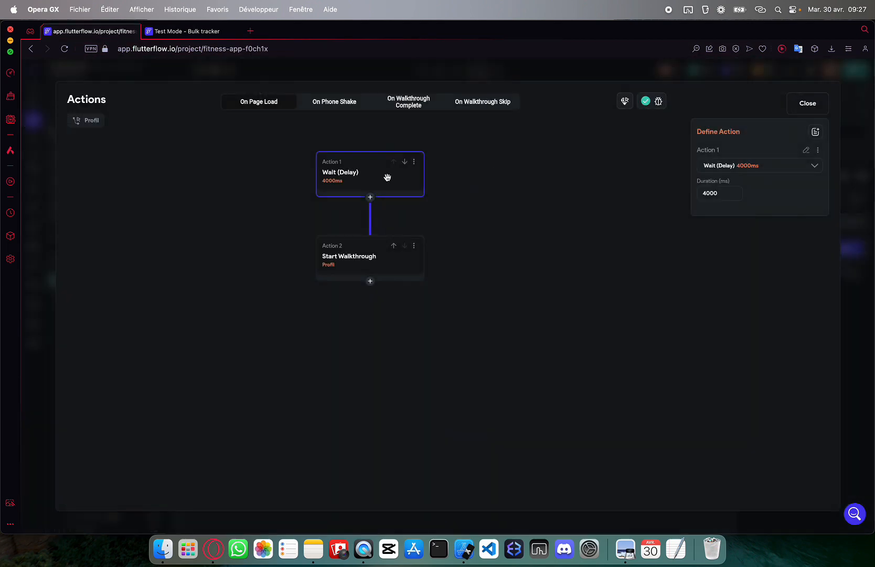
double_click(719, 192)
type("200")
left_click(804, 108)
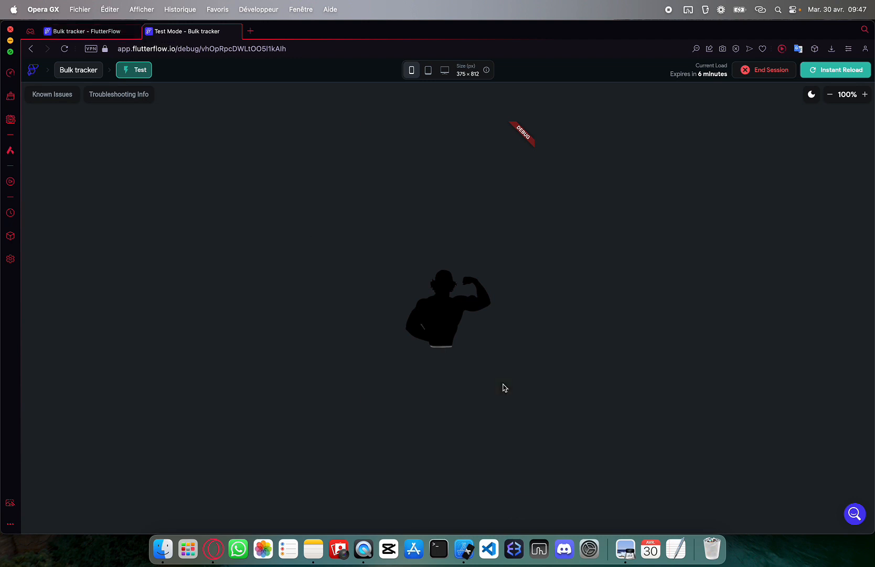
Retest the Profil page in Test Mode and advance past the profile picture message of its walkthrough
left_click(502, 472)
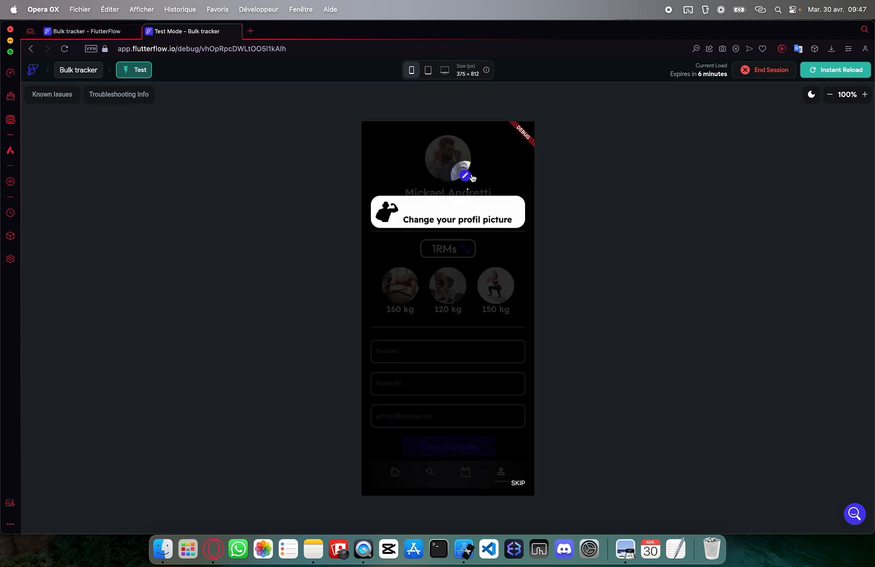
left_click(385, 260)
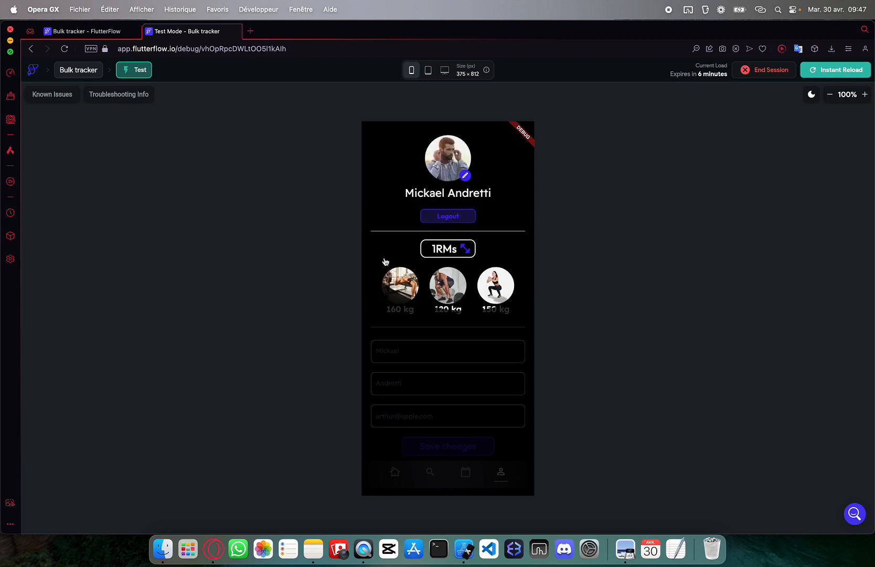
Advance through the remaining Profil walkthrough messages, including the user name and logout ones, until the walkthrough ends
left_click(385, 261)
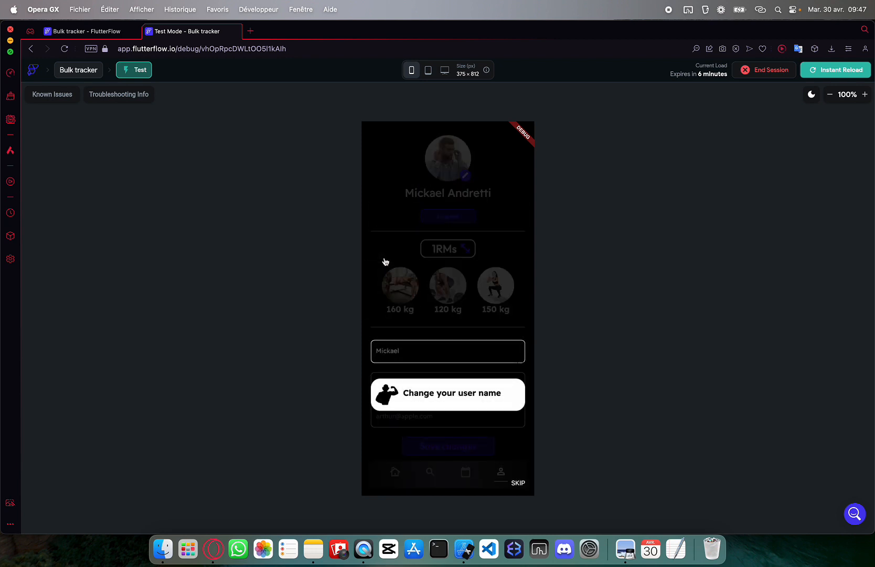
left_click(385, 261)
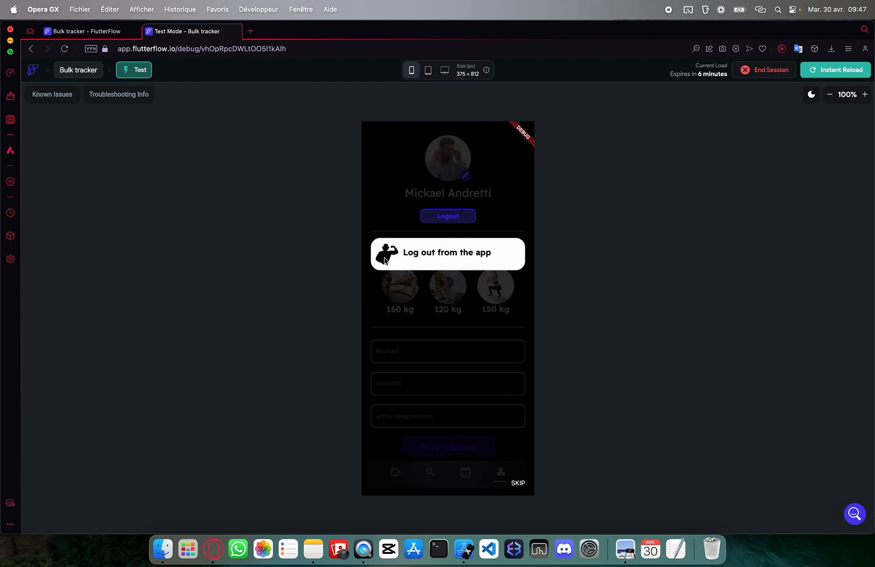
left_click(388, 217)
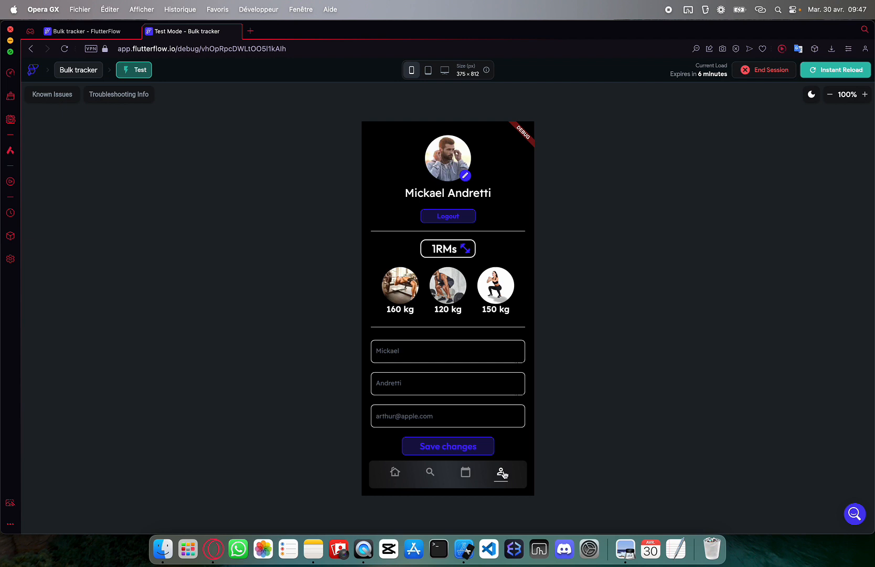
Visit the Calendar page, return to the Profil page to retrigger its walkthrough, and skip it
left_click(467, 475)
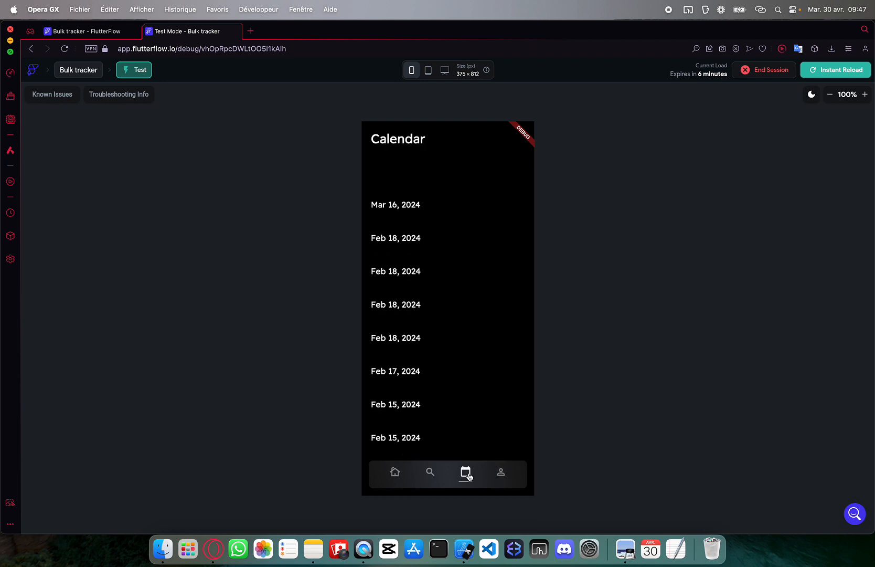
left_click(499, 474)
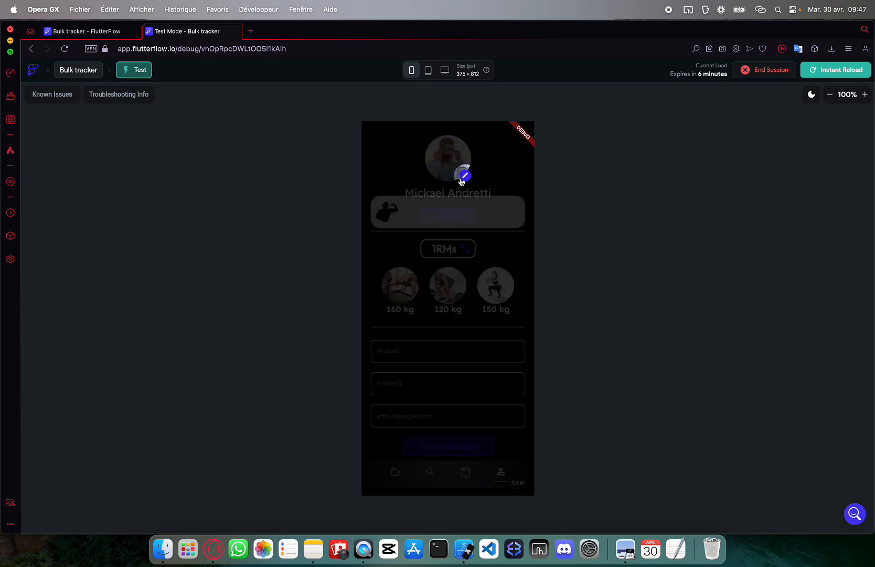
left_click(519, 482)
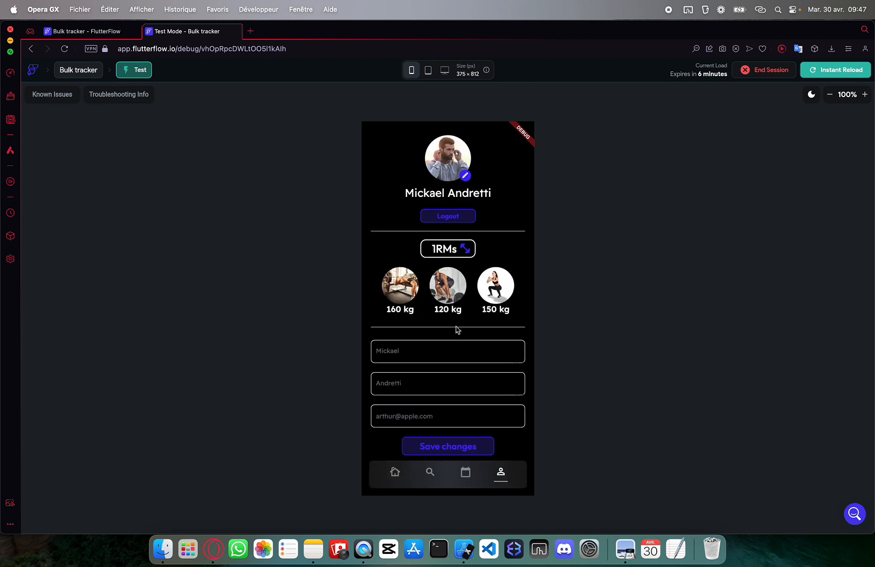
In the FlutterFlow project, add a non-persisted Integer app state variable walkprofil with default value 0
left_click(75, 36)
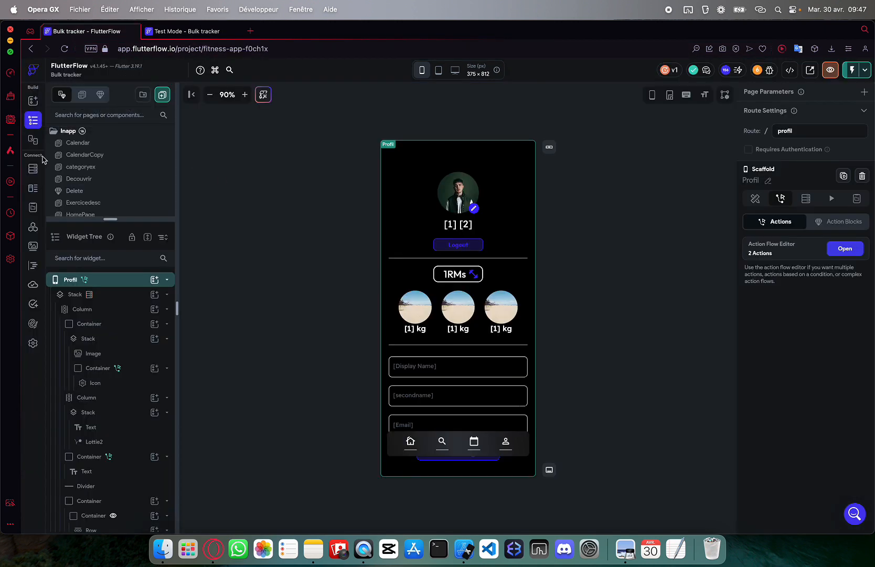
left_click(32, 208)
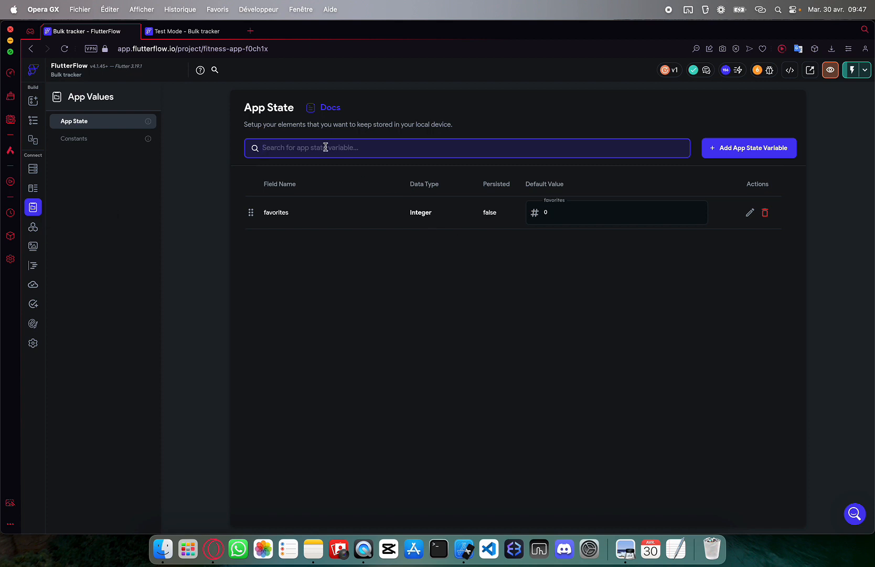
left_click(734, 147)
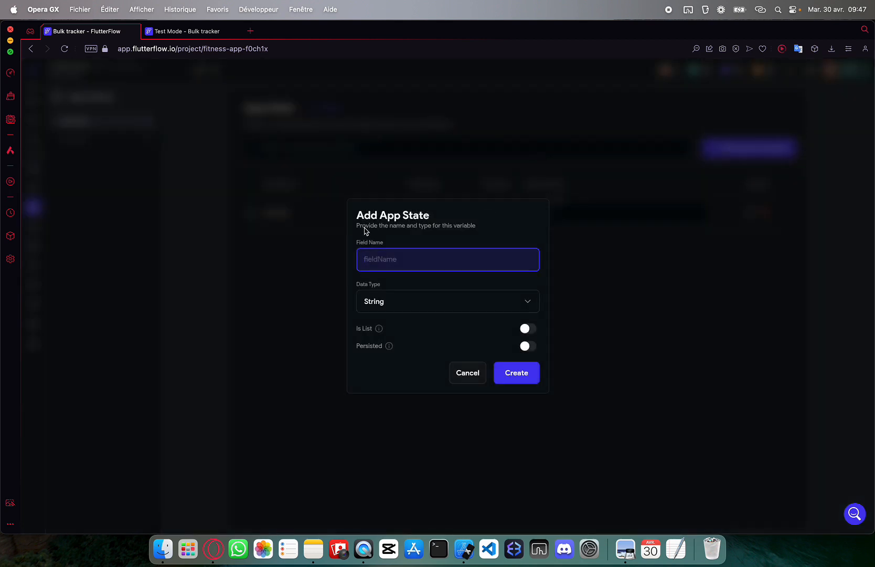
type("walkprofil")
left_click(438, 300)
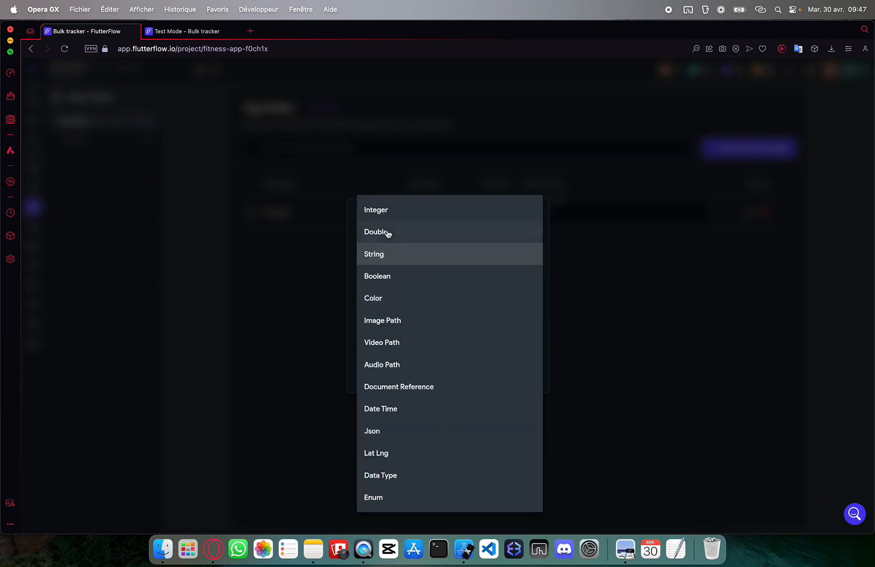
left_click(392, 210)
left_click(506, 375)
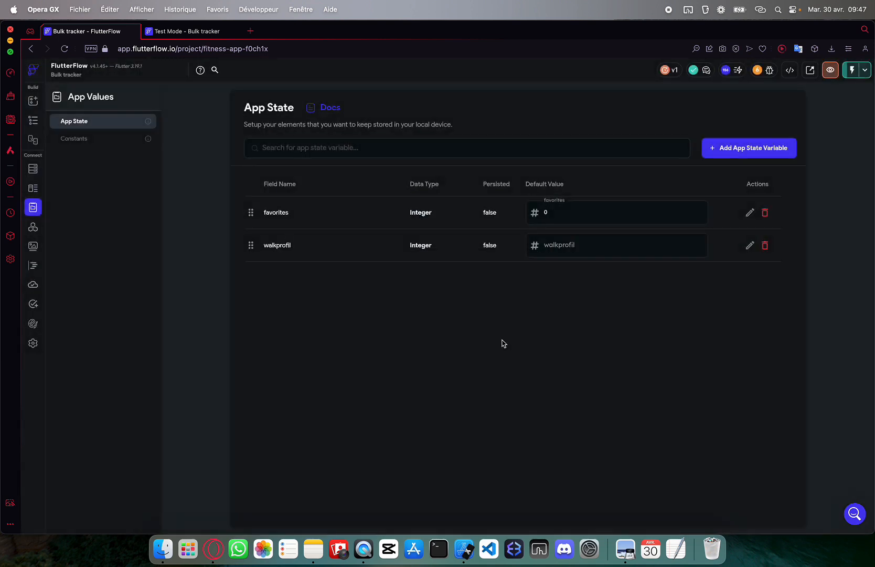
left_click(559, 240)
type("0")
Copy the action chain of the Profil page's On Page Load flow and delete both of its actions
left_click(33, 120)
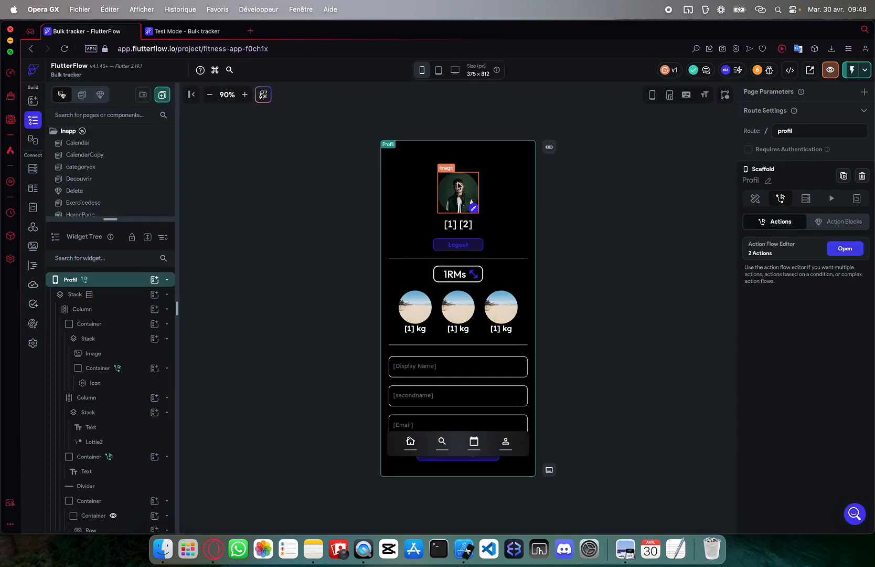
left_click(845, 248)
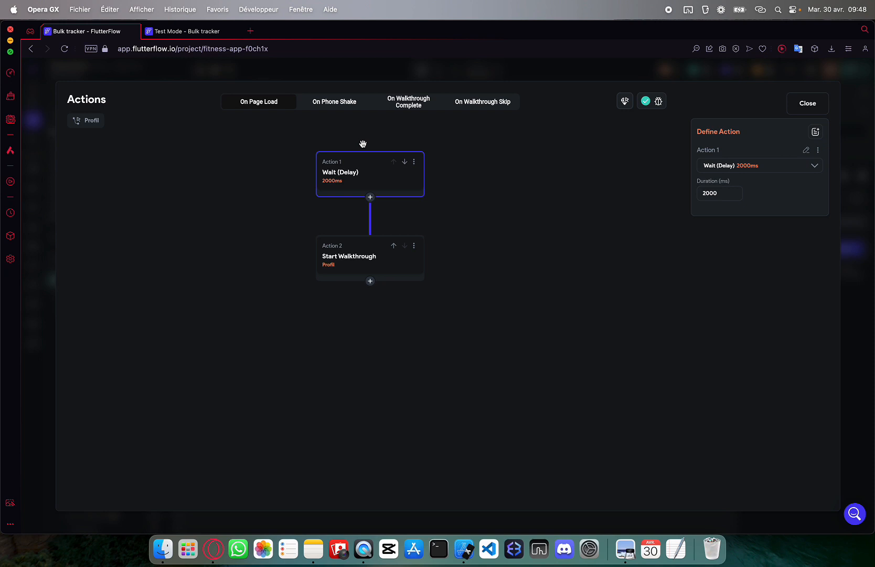
left_click(417, 162)
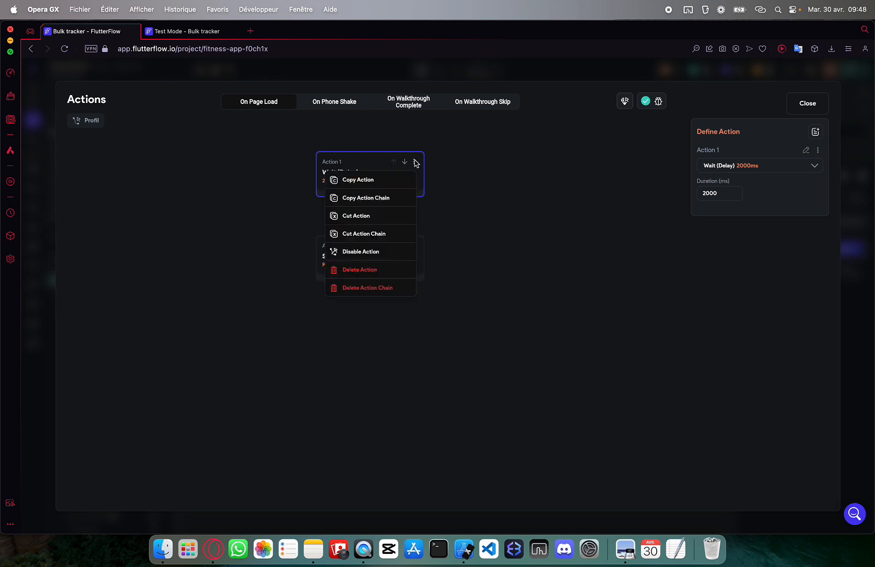
left_click(363, 197)
left_click(414, 163)
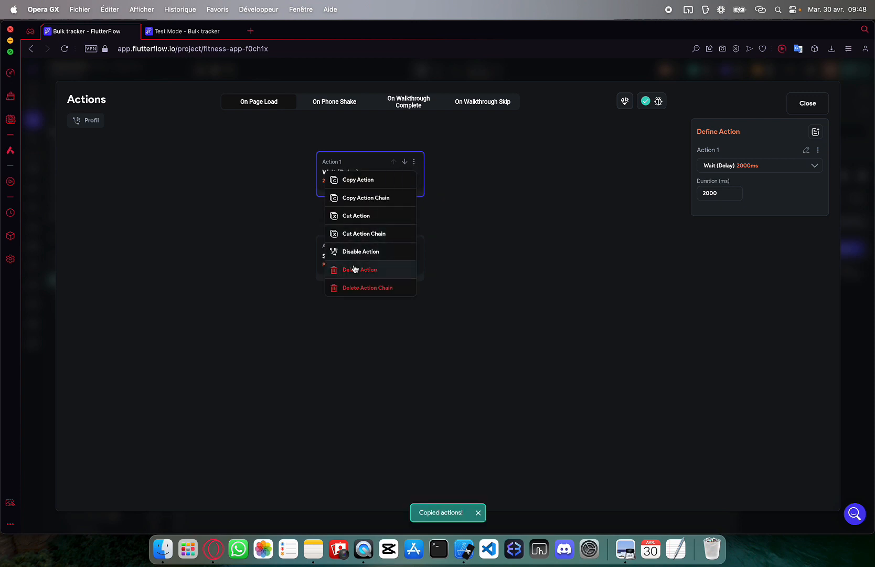
left_click(354, 269)
left_click(414, 162)
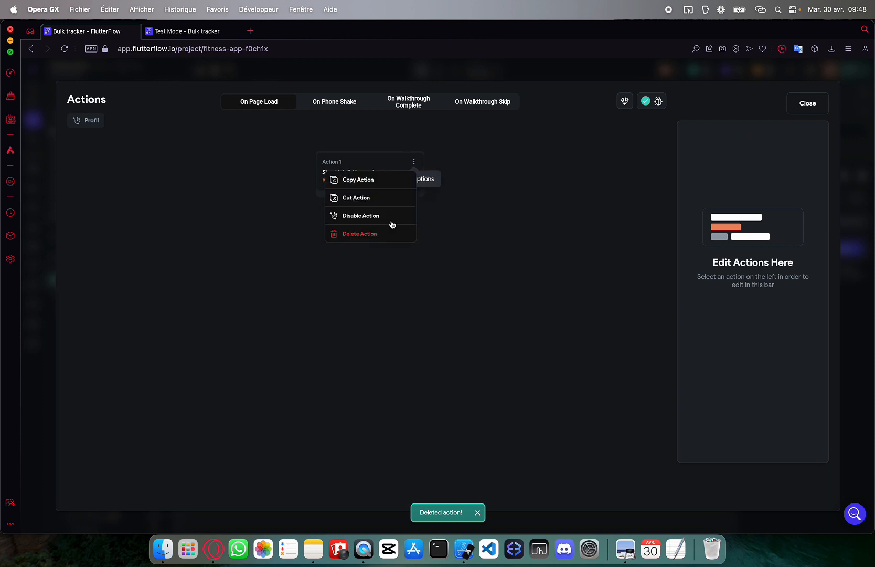
left_click(372, 234)
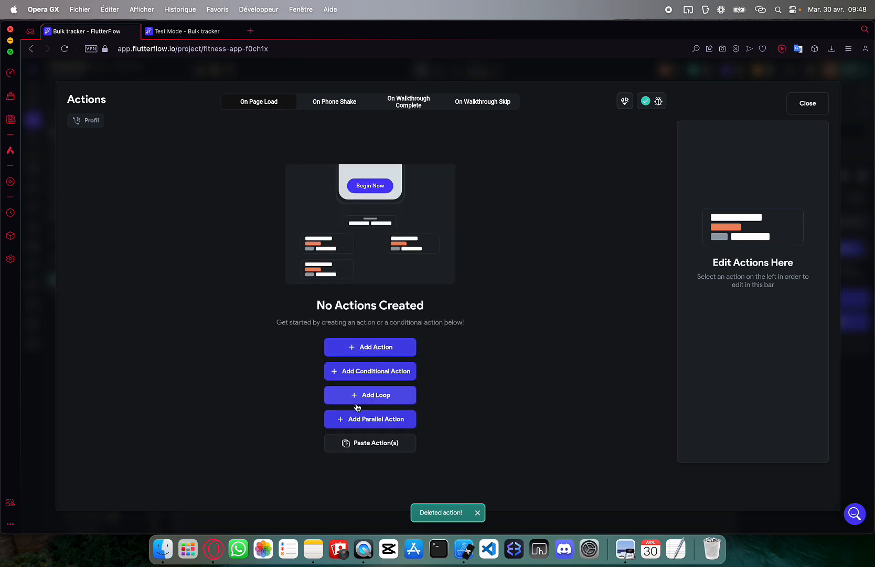
Add a conditional action to the On Page Load flow with the app state walkprofil as the condition's first value
left_click(375, 371)
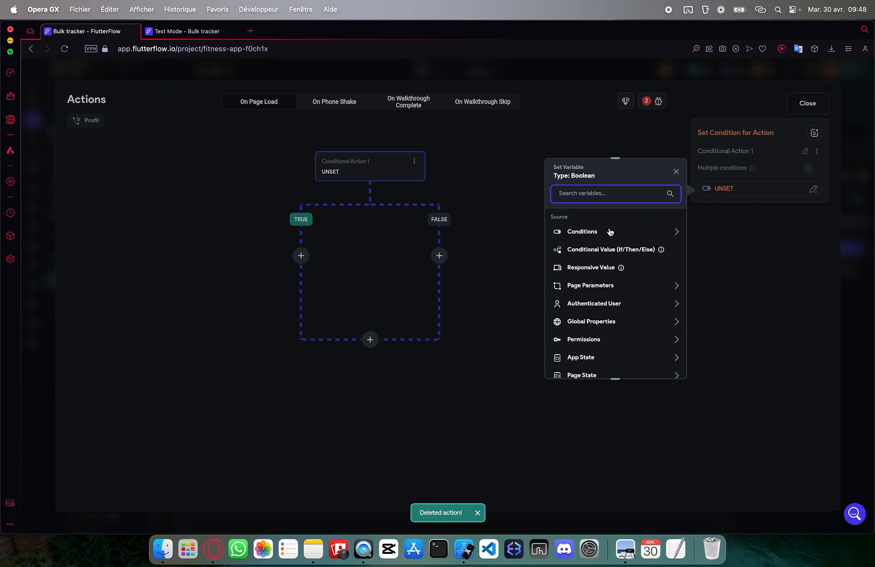
left_click(610, 231)
left_click(577, 260)
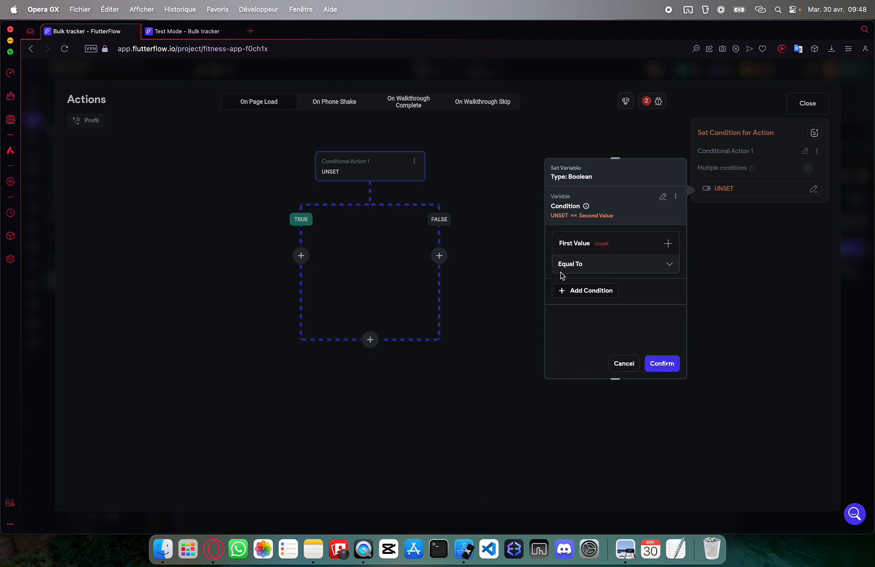
left_click(577, 244)
left_click(580, 262)
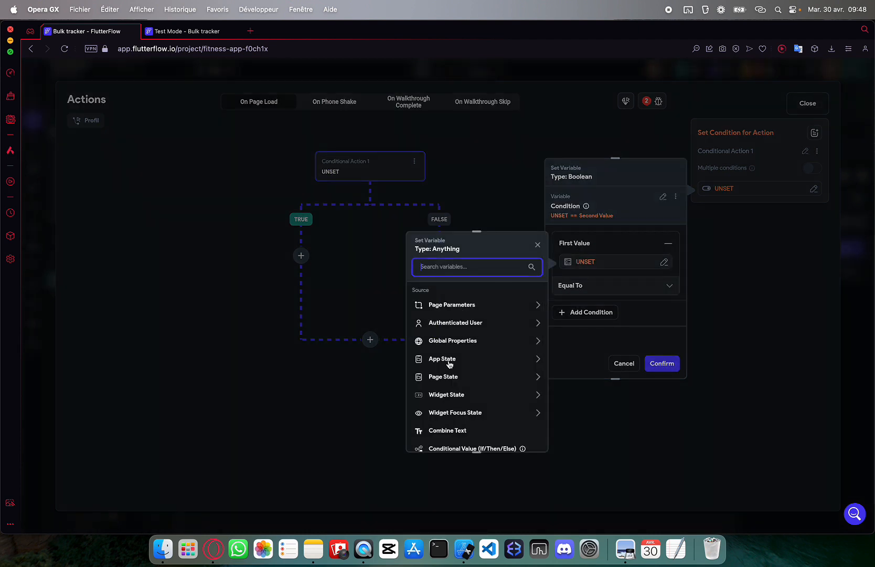
scroll(445, 357, "down", 1)
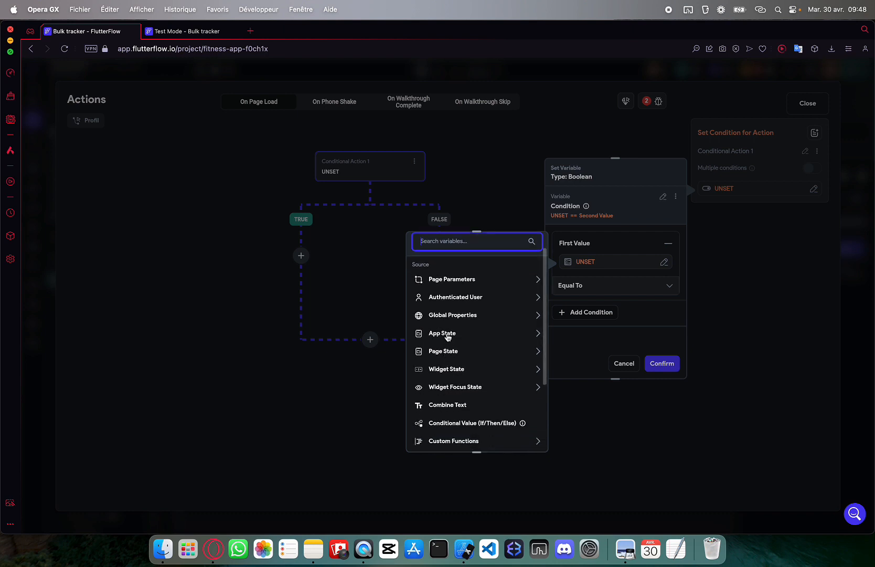
left_click(447, 334)
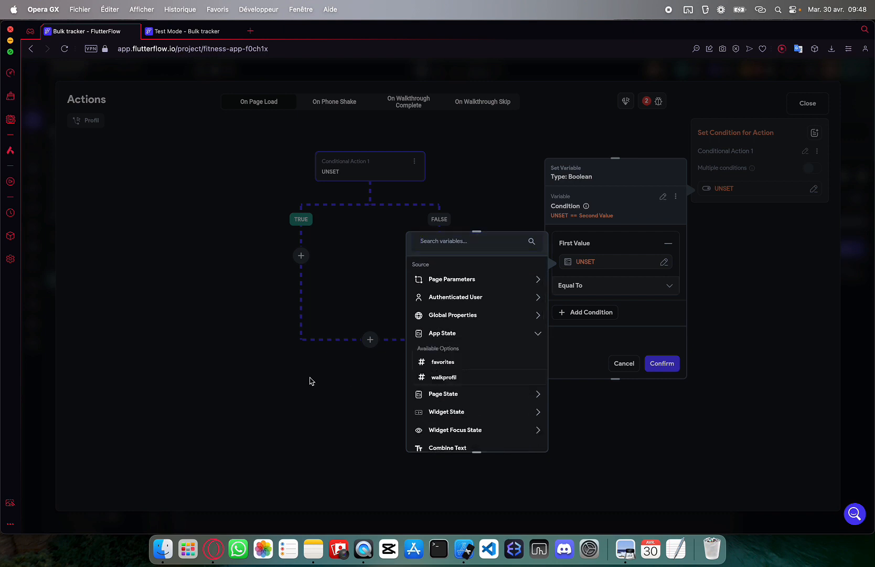
left_click(445, 378)
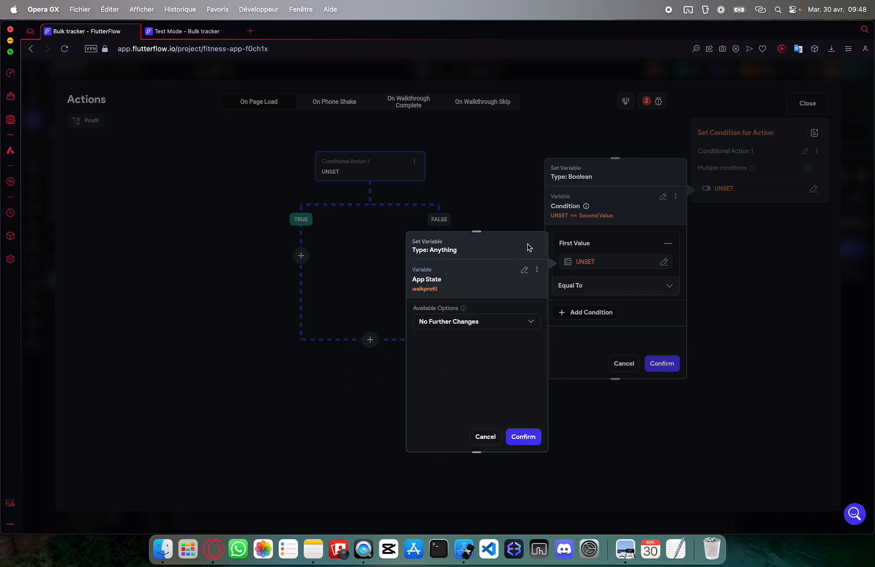
left_click(526, 431)
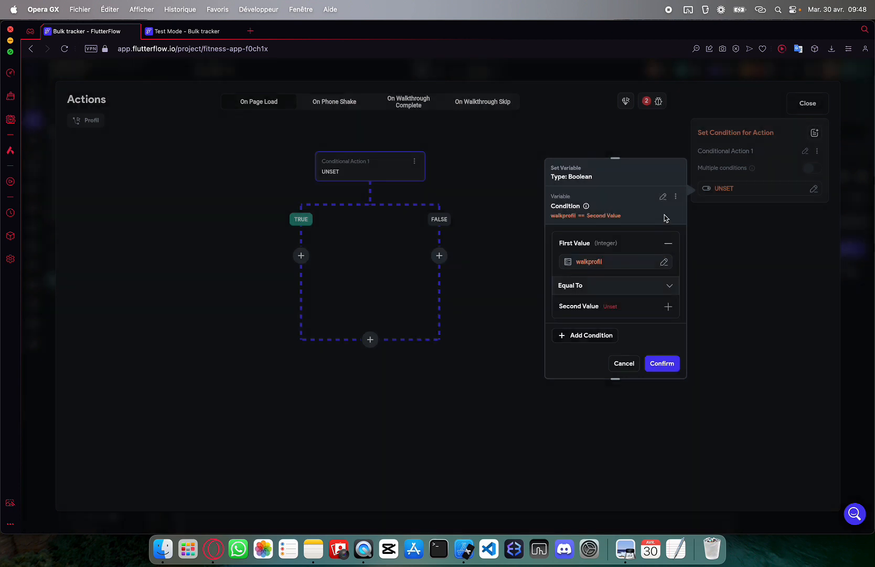
Make the condition check for equality with 0 and paste the copied action chain into its TRUE branch
left_click(594, 304)
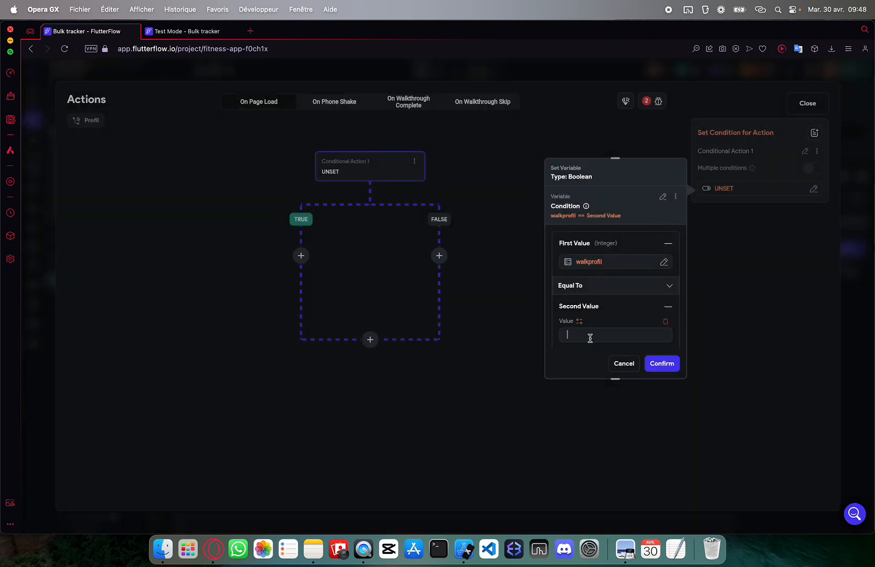
type("0")
left_click(662, 363)
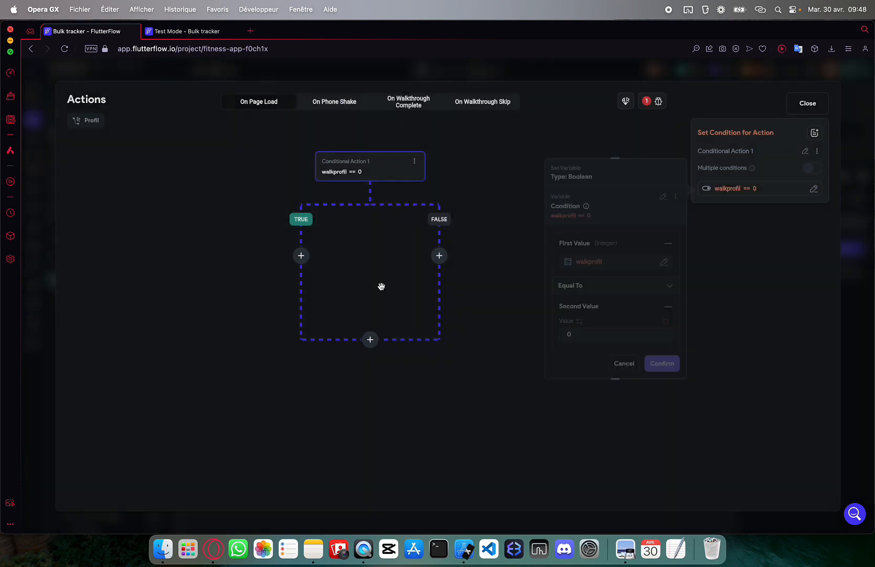
left_click(303, 256)
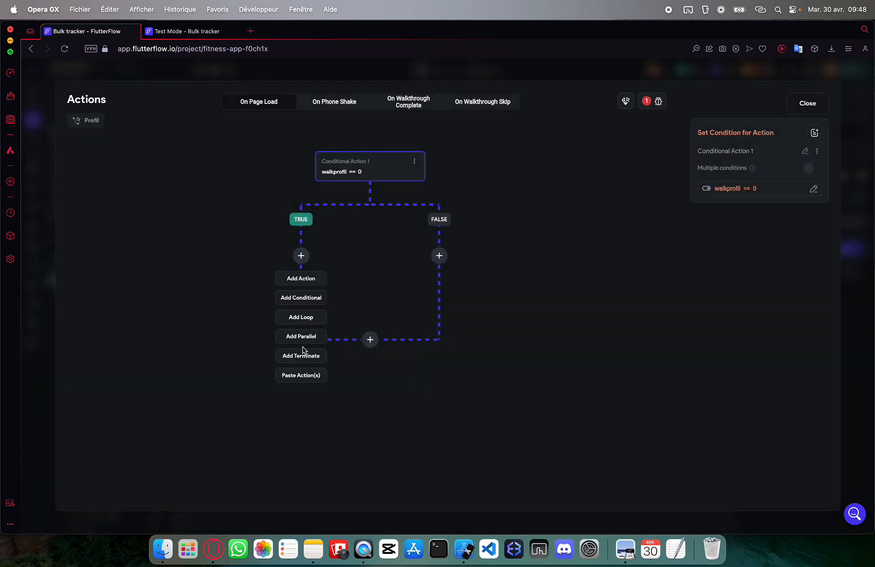
left_click(307, 374)
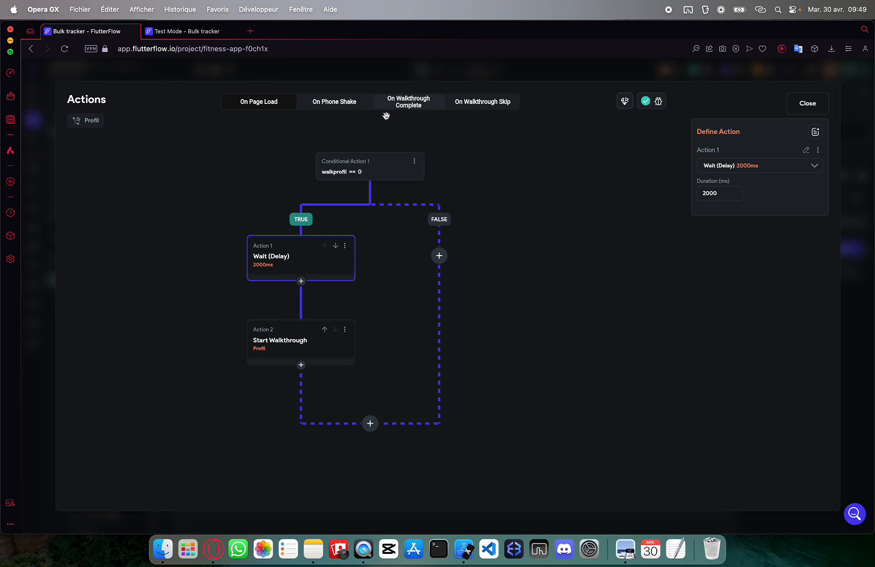
Add an Update App State action to the Profil page's On Walkthrough Complete flow
left_click(419, 105)
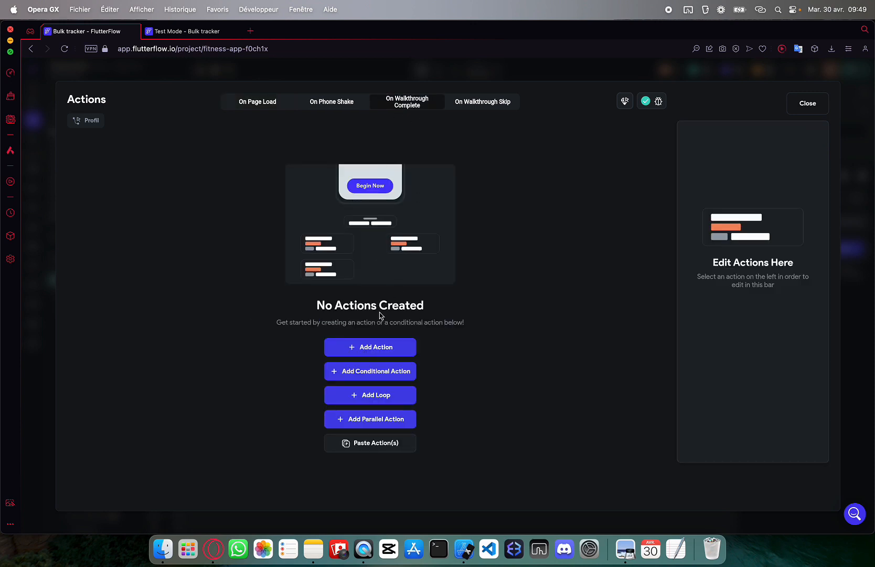
left_click(368, 348)
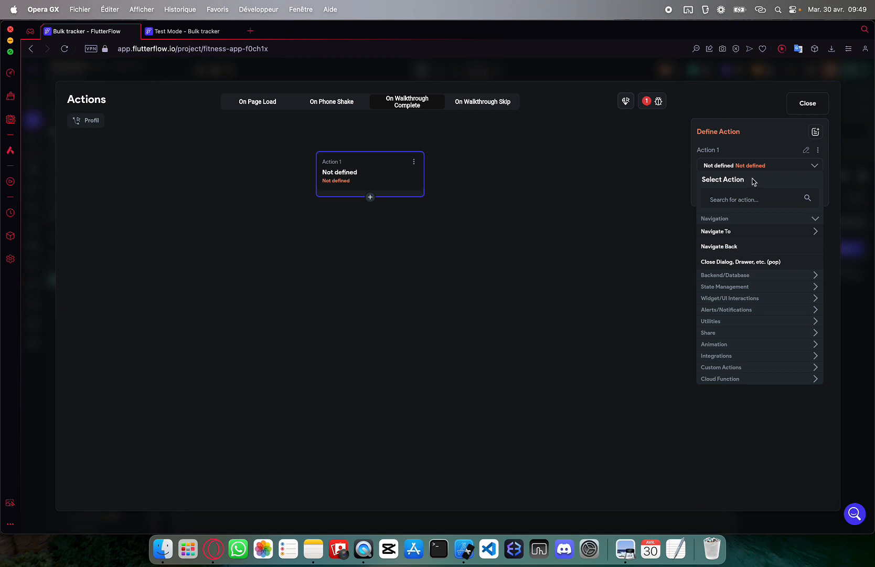
left_click(735, 202)
type("updtae")
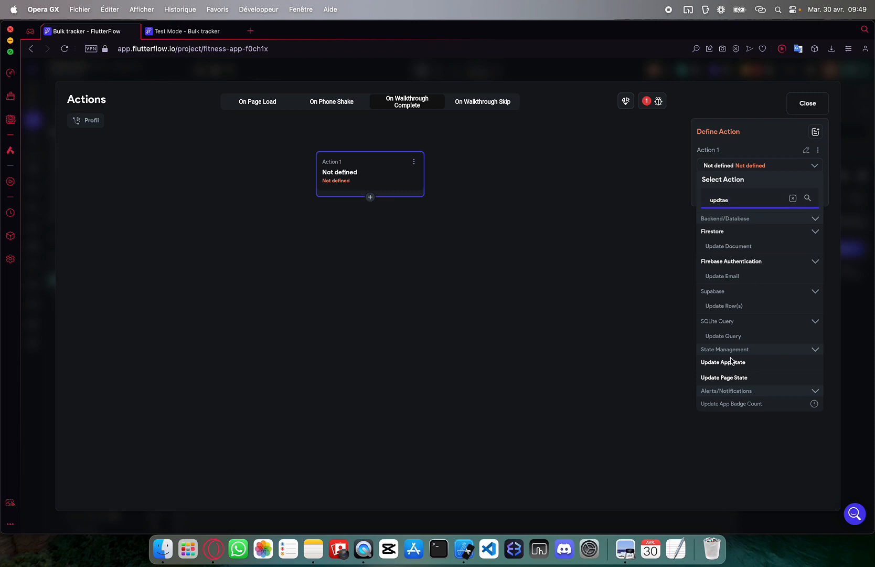
left_click(732, 361)
Add the walkprofil field to the Update App State action with update type Set Value and value 1
left_click(730, 206)
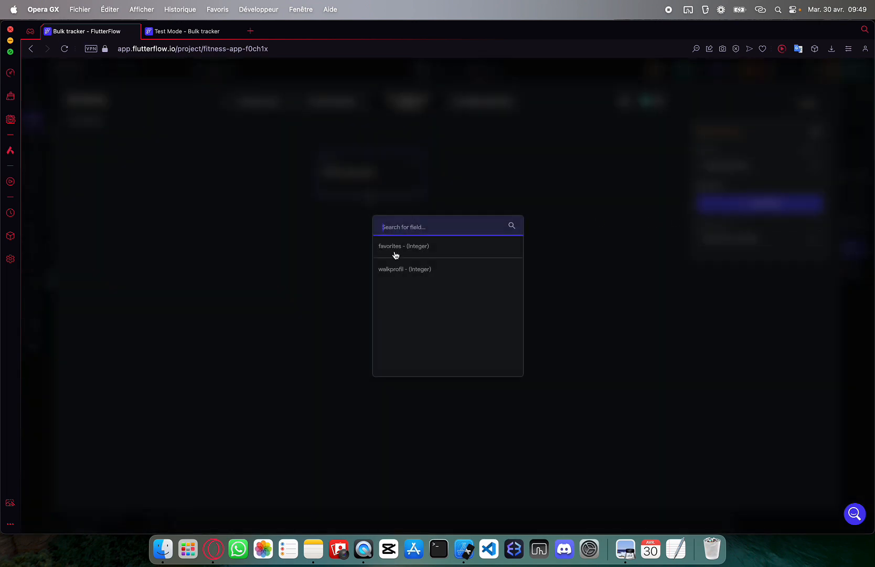
left_click(402, 269)
left_click(722, 240)
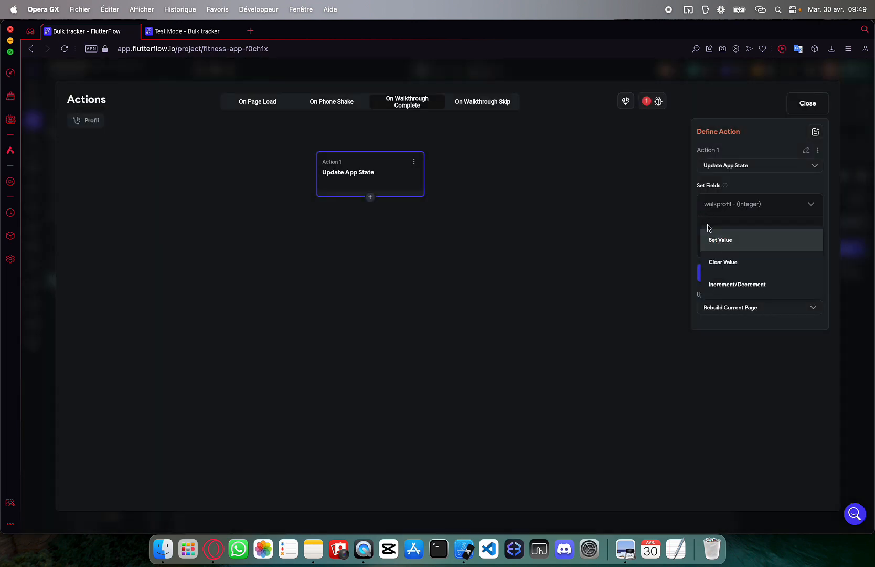
left_click(723, 243)
left_click(719, 270)
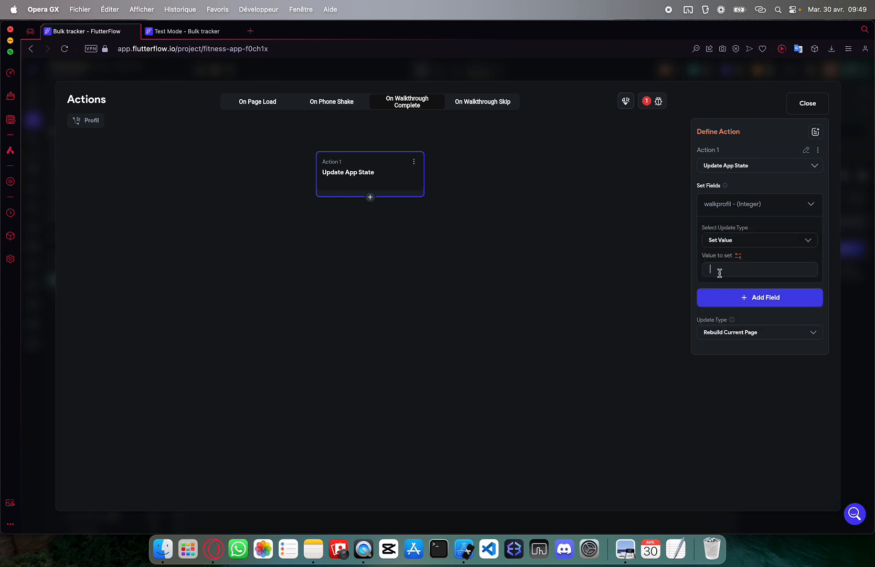
type("1")
Copy the Update App State action from the On Walkthrough Complete flow and open the On Walkthrough Skip flow
left_click(414, 162)
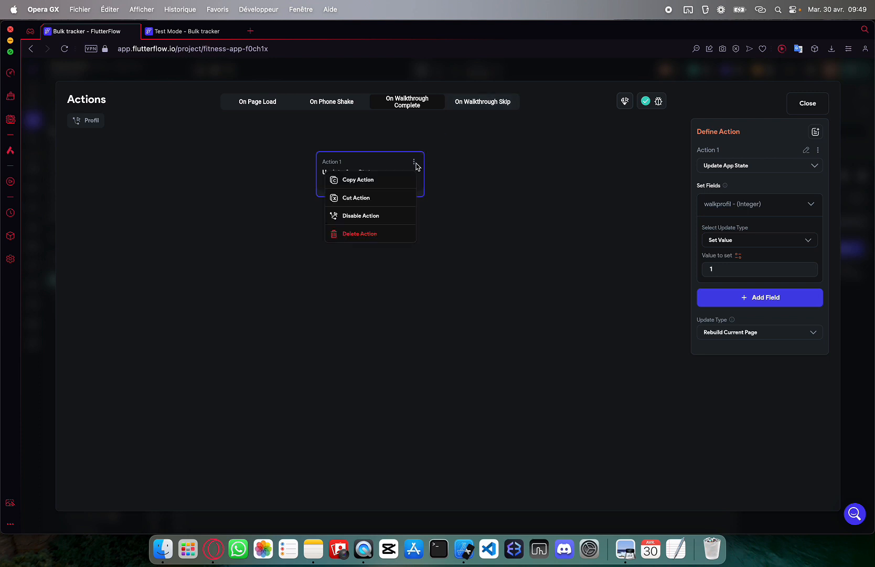
left_click(362, 179)
left_click(475, 101)
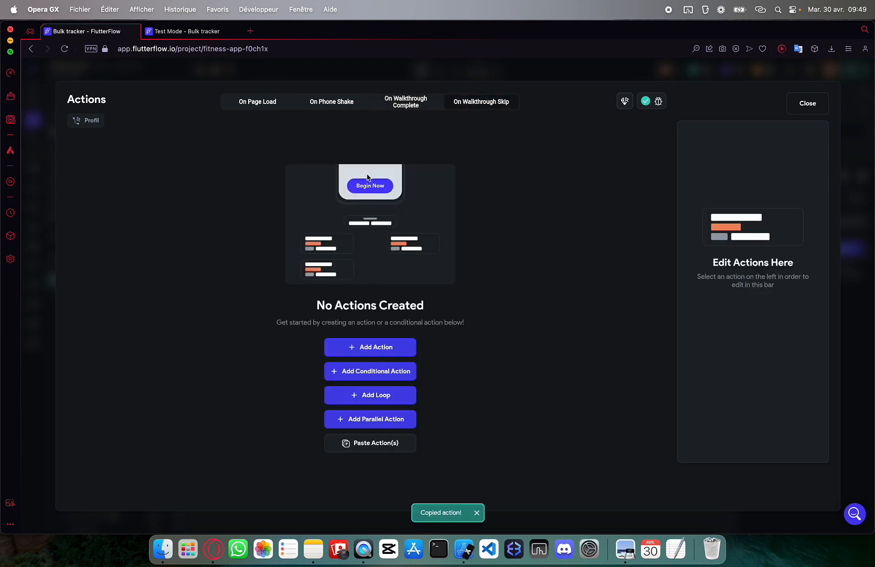
left_click(374, 346)
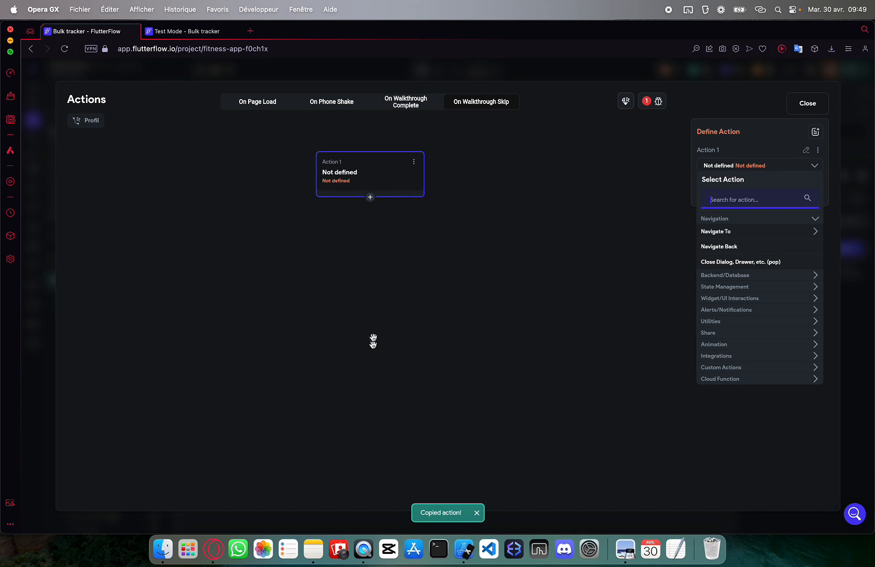
left_click(414, 167)
left_click(383, 230)
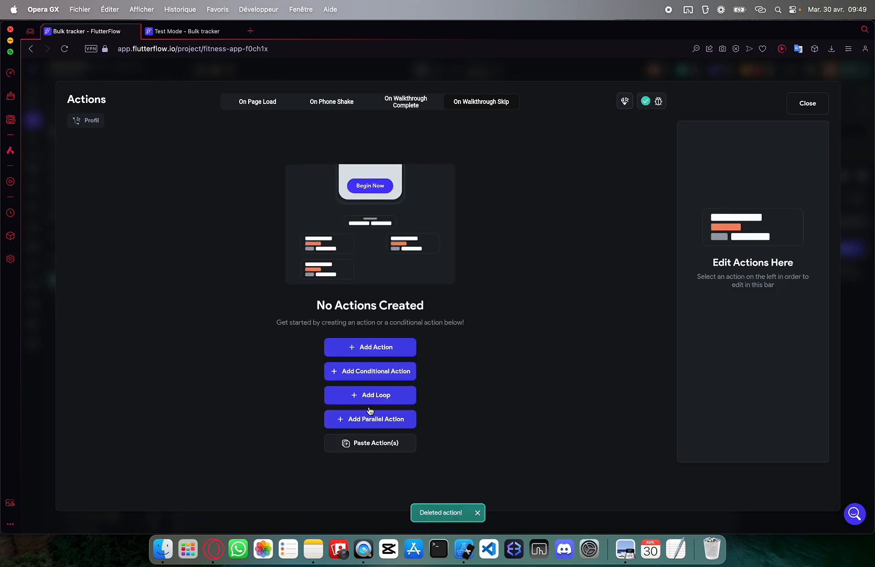
Paste the copied action into the On Walkthrough Skip flow, then check the On Page Load flow and close the action editor
left_click(362, 451)
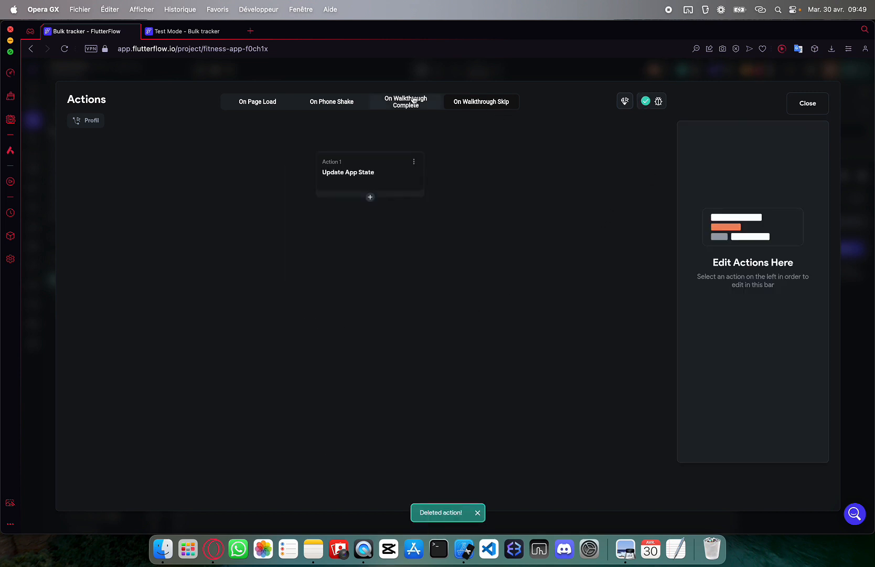
left_click(256, 103)
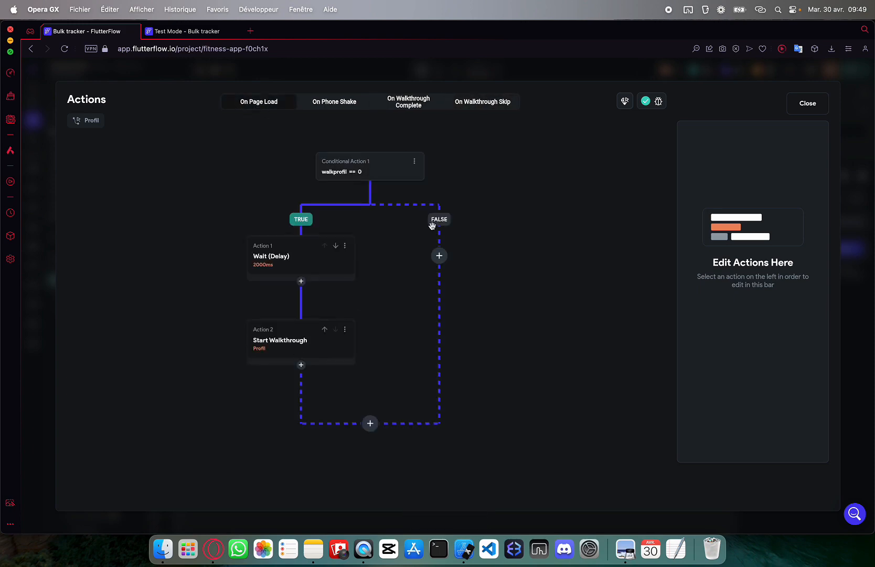
left_click(807, 104)
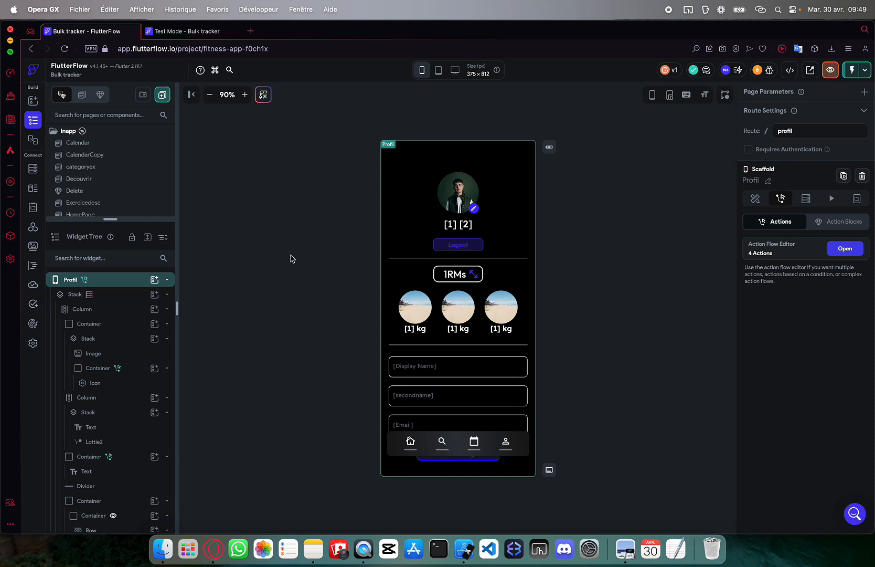
Bind the Logout button's text to the app state walkprofil with the default variable value ezf
left_click(455, 245)
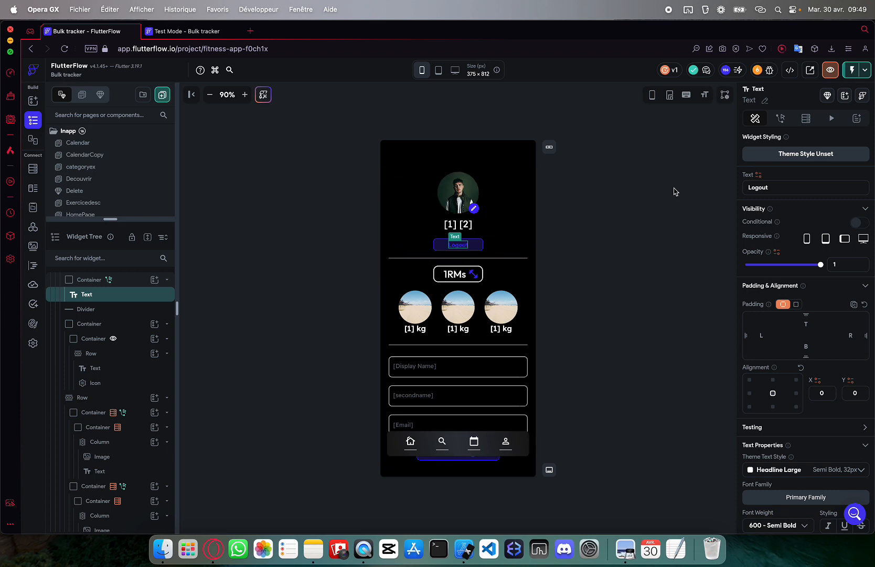
left_click(758, 174)
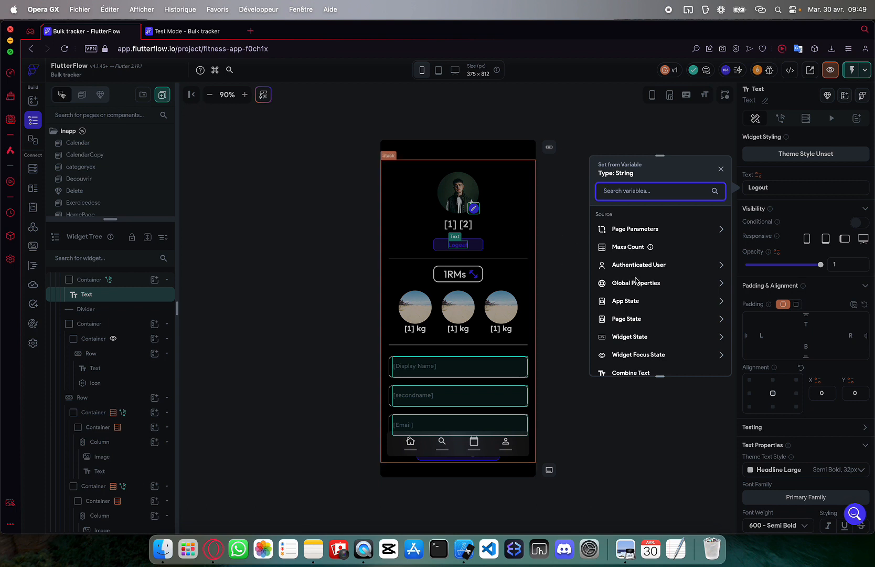
left_click(634, 300)
scroll(637, 300, "down", 2)
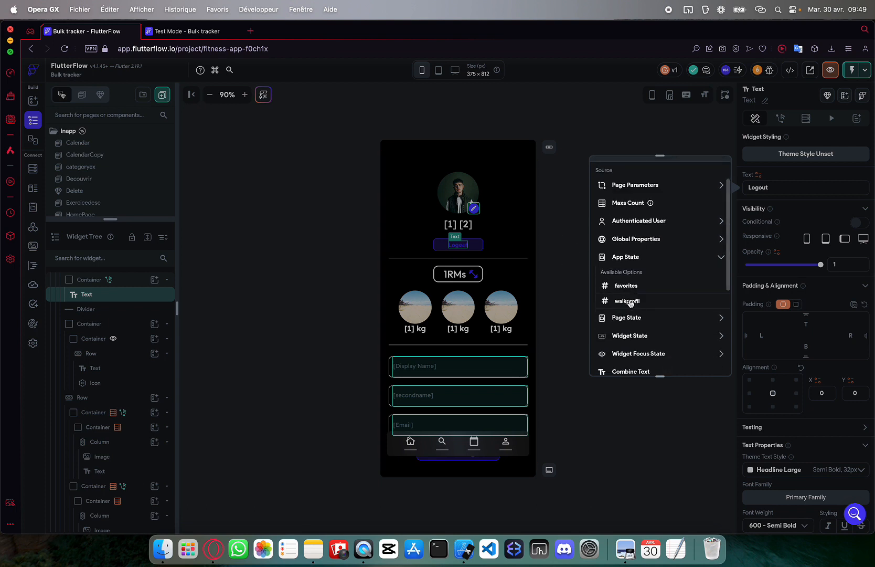
left_click(627, 301)
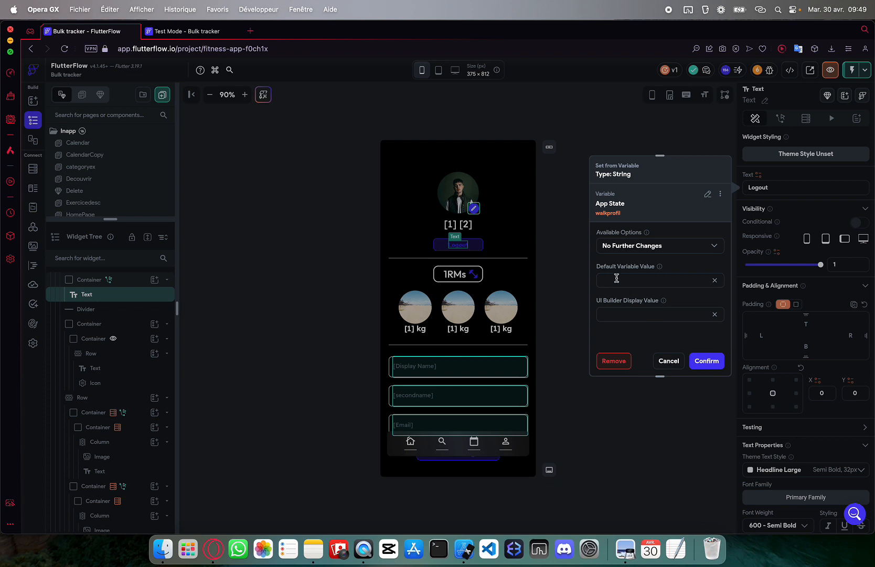
type("ezf")
left_click(703, 362)
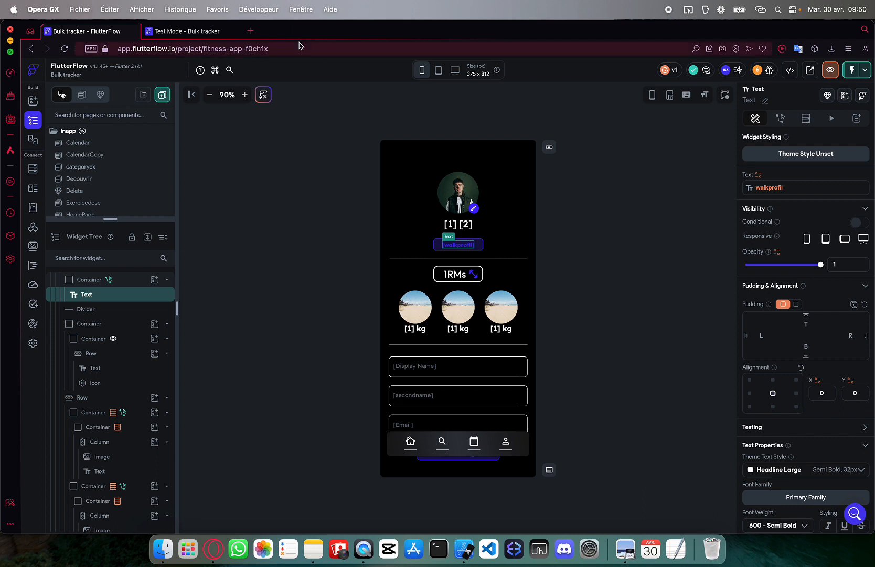
Switch to the Test Mode session, reload the app with the latest changes and open the Profil page to start the walkthrough
left_click(207, 34)
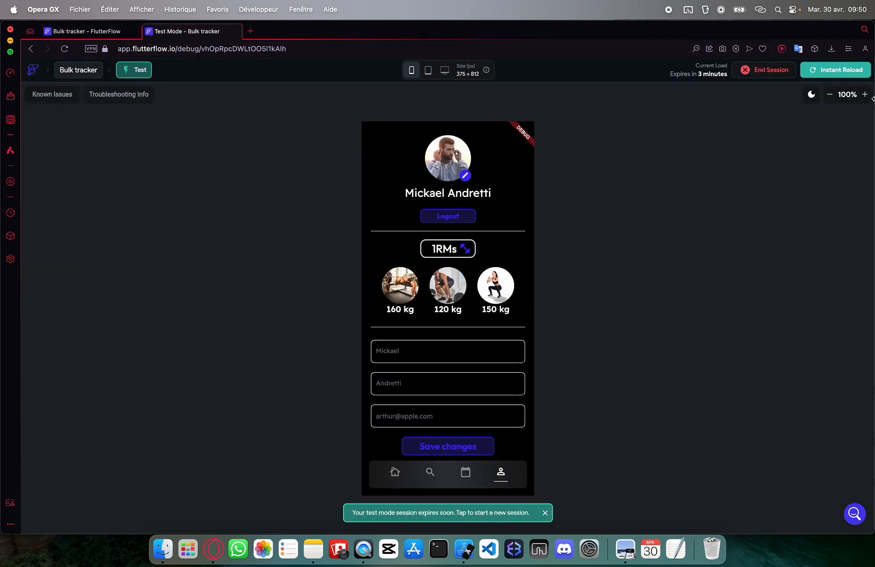
left_click(819, 72)
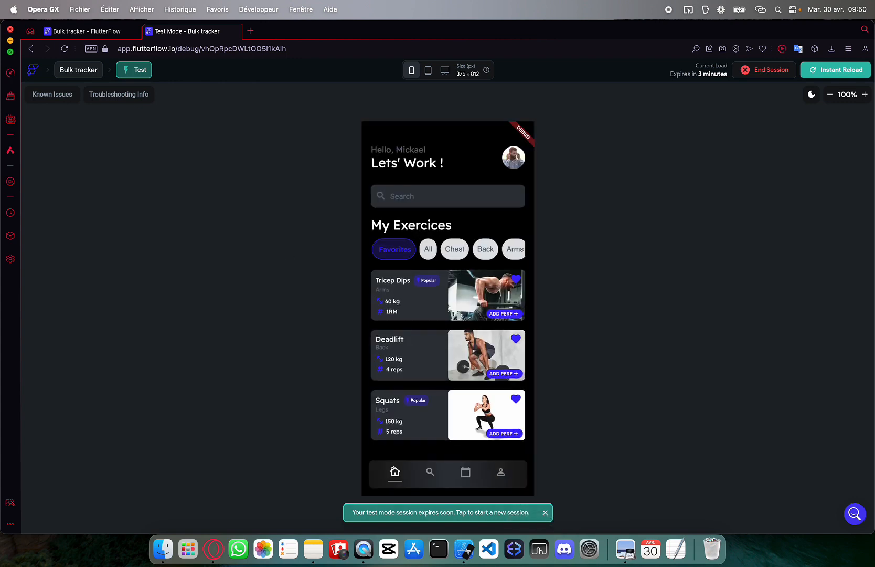
left_click(501, 471)
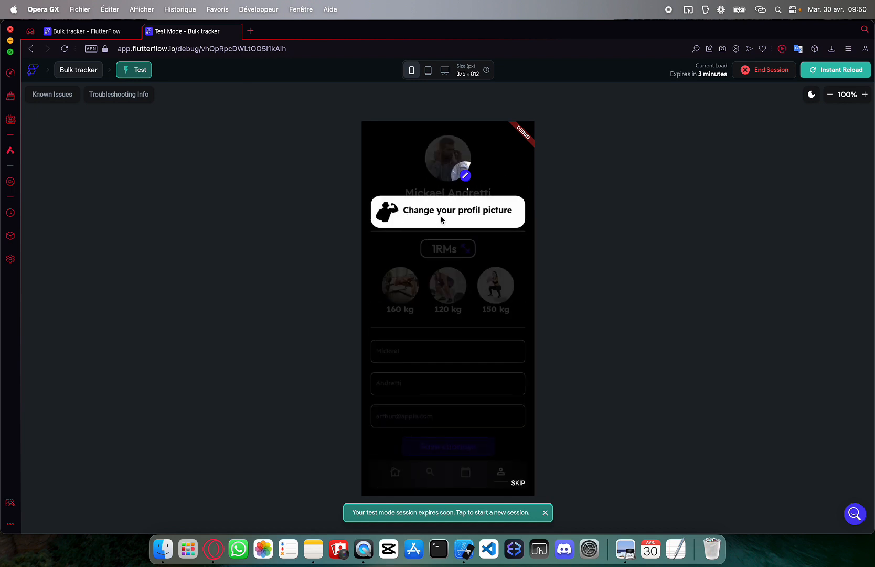
left_click(835, 70)
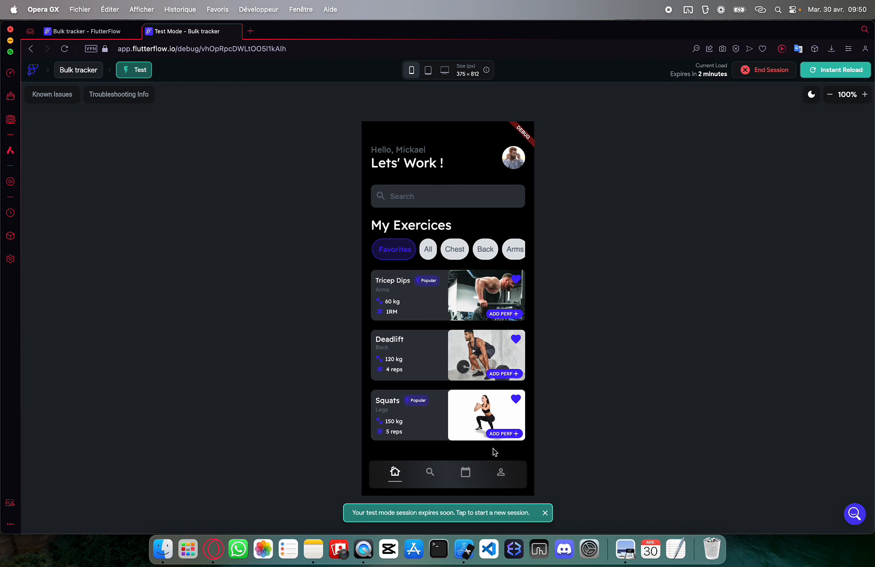
left_click(501, 471)
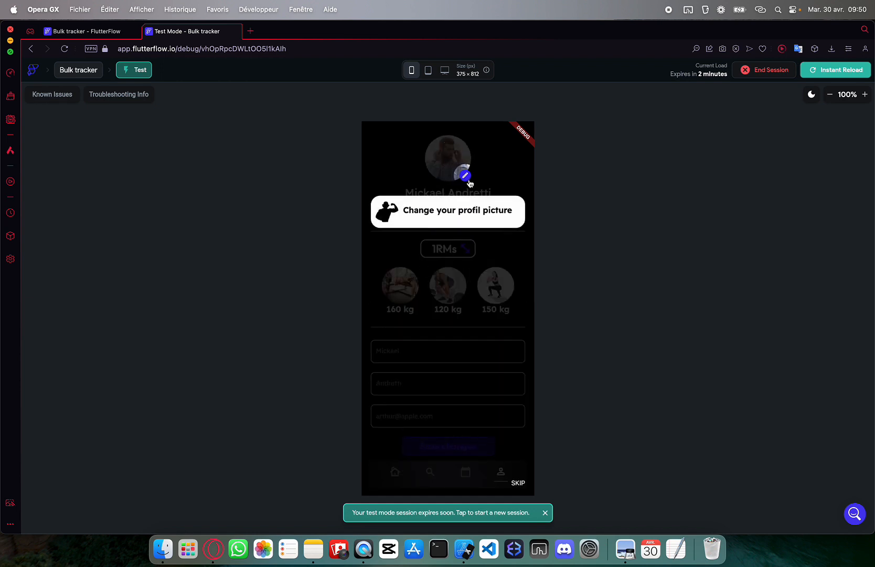
Advance through all four steps of the Profil walkthrough until it is complete
left_click(400, 173)
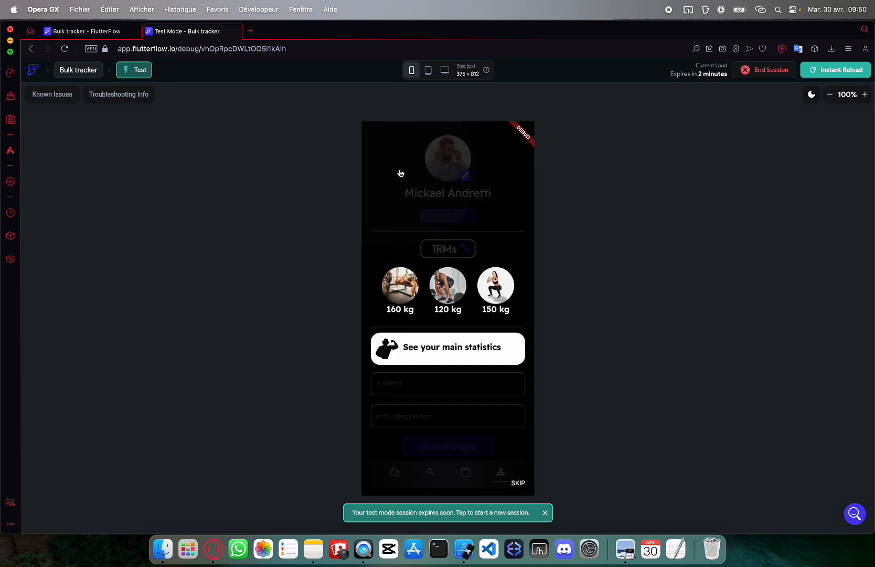
left_click(400, 173)
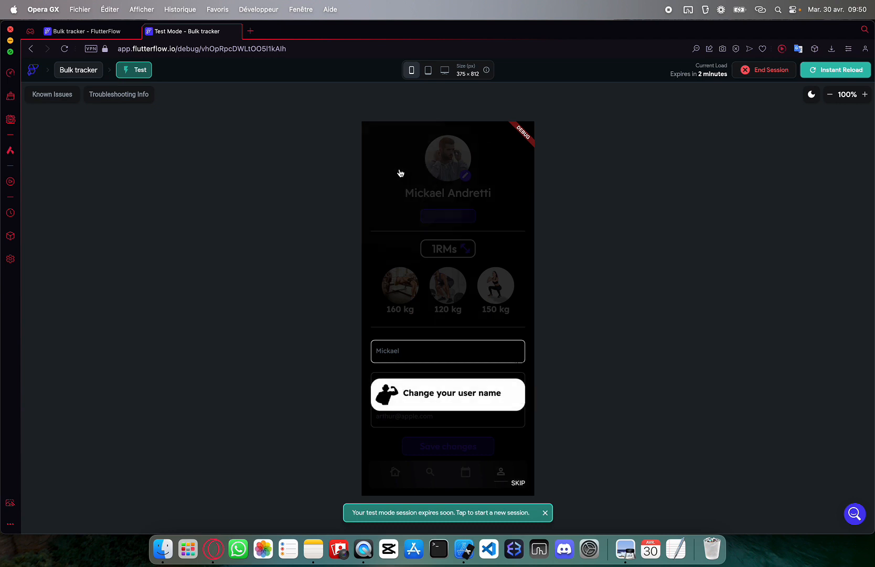
left_click(400, 173)
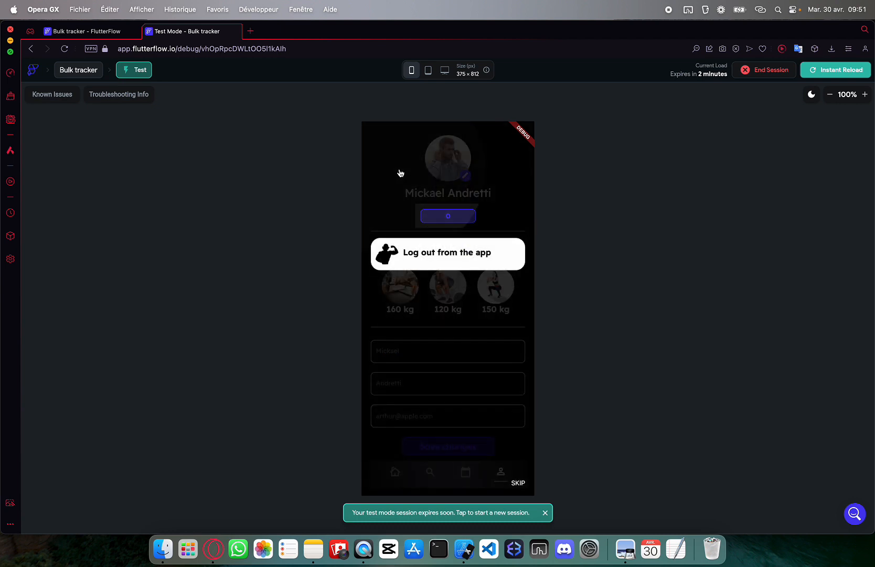
left_click(401, 173)
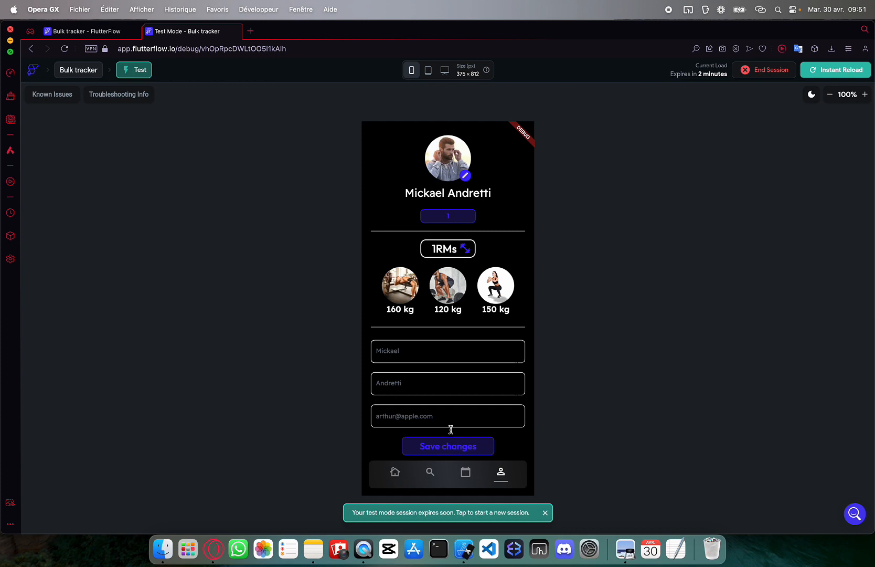
Visit the search and home pages and return to the Profil page to check whether the walkthrough starts again
left_click(463, 479)
left_click(430, 473)
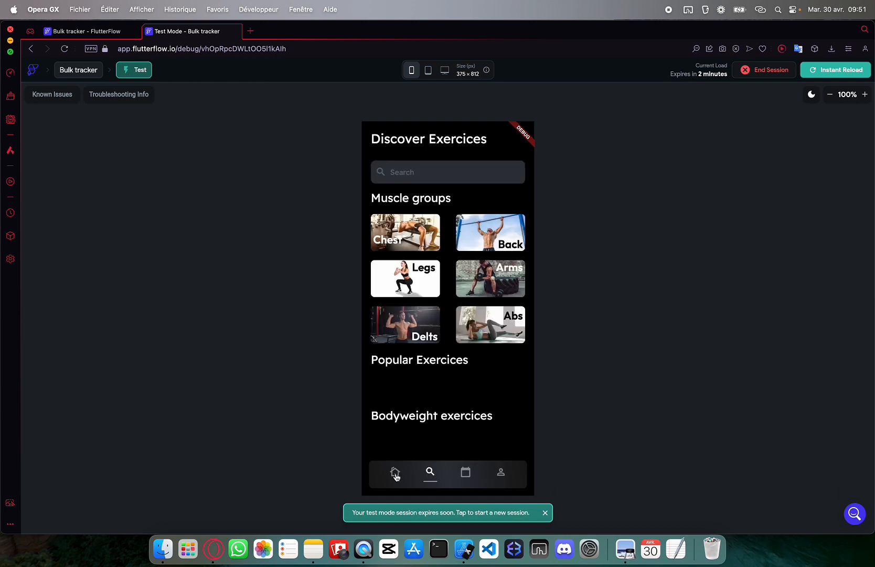
left_click(395, 473)
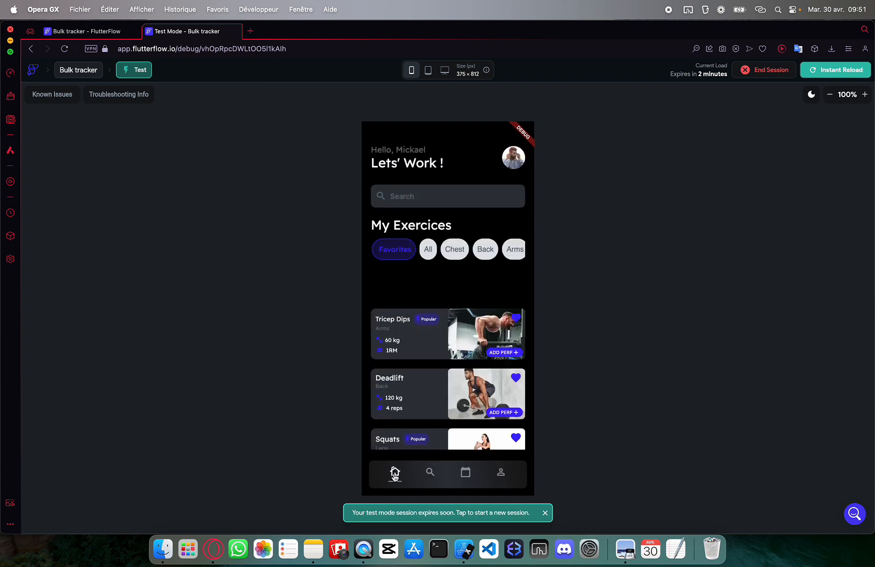
left_click(501, 474)
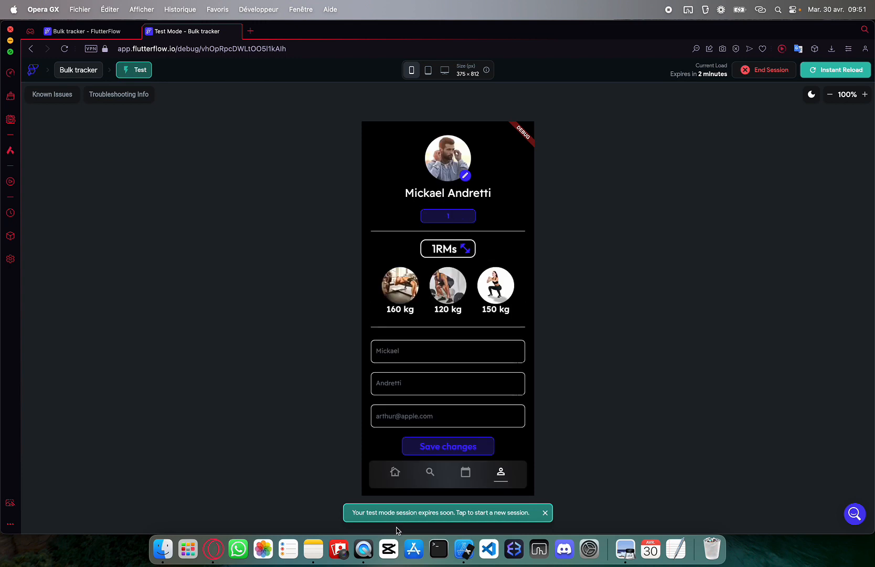